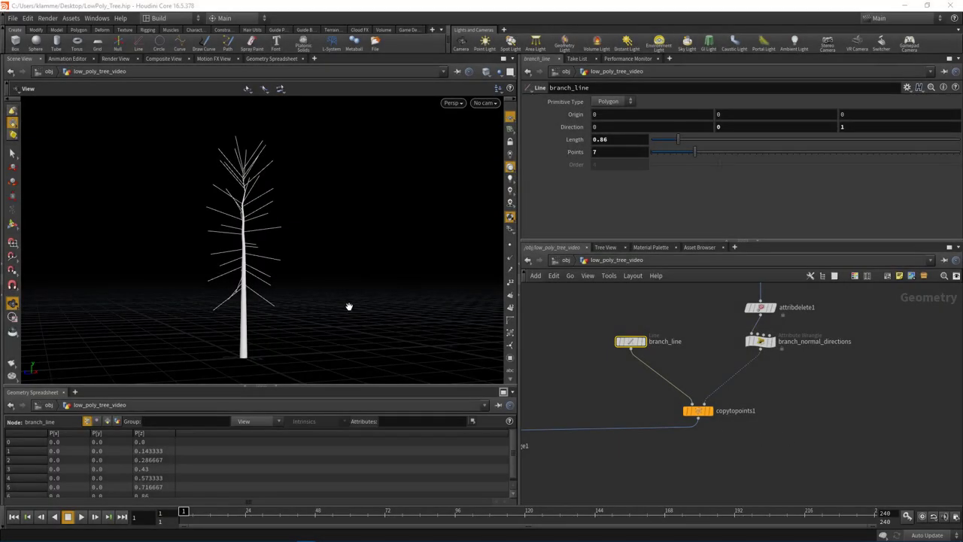
Examine the trunk and its branch lines from several angles, along with the branch_line and copytopoints1 nodes.
{"action": "left_click_drag", "start_coordinate": [258, 299], "coordinate": [313, 264]}
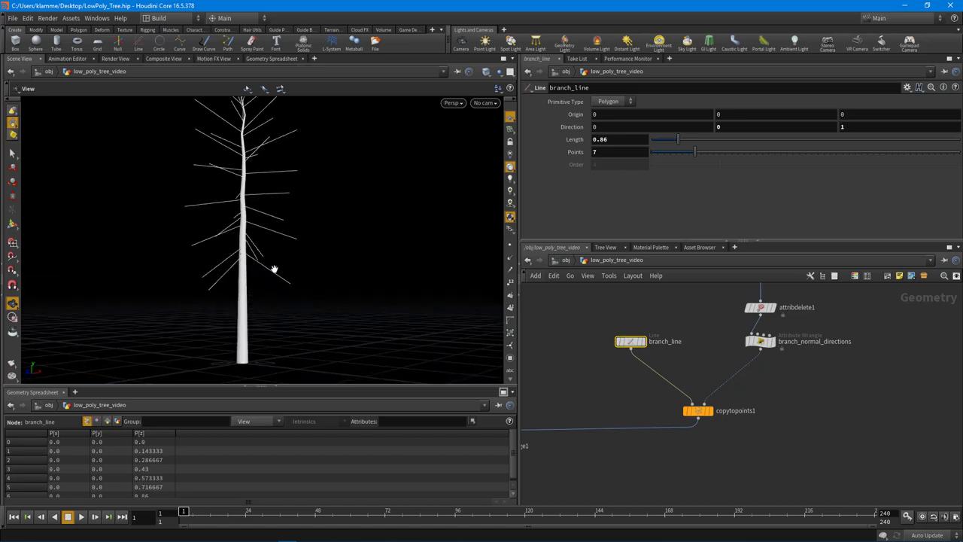
{"action": "left_click_drag", "start_coordinate": [262, 233], "coordinate": [253, 302]}
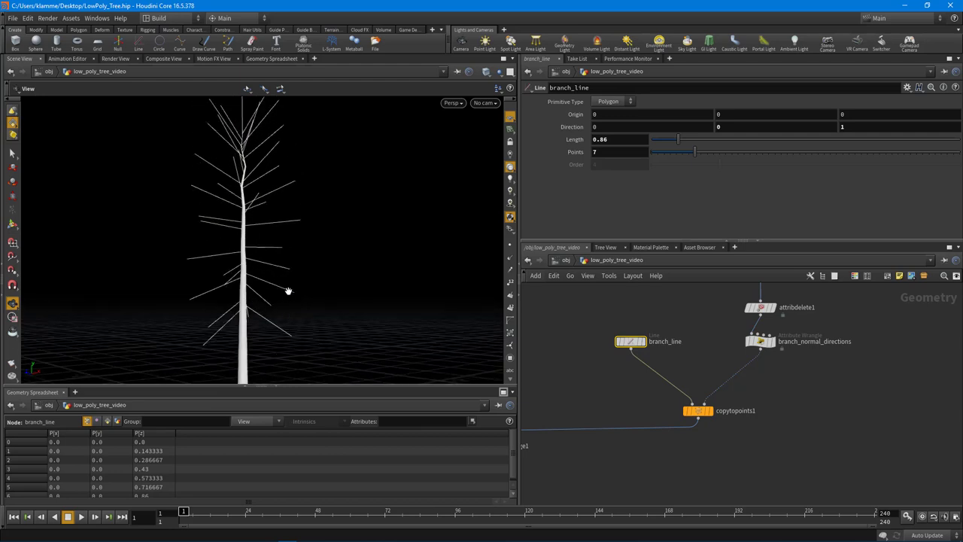
{"action": "left_click_drag", "start_coordinate": [289, 235], "coordinate": [285, 177]}
{"action": "left_click_drag", "start_coordinate": [283, 315], "coordinate": [289, 215]}
{"action": "left_click_drag", "start_coordinate": [283, 279], "coordinate": [280, 254]}
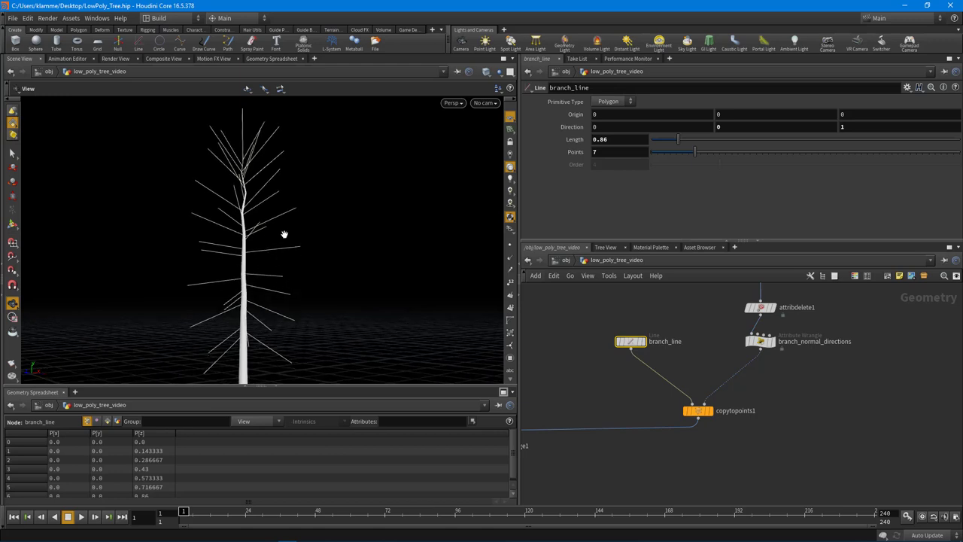
{"action": "left_click_drag", "start_coordinate": [289, 173], "coordinate": [252, 248]}
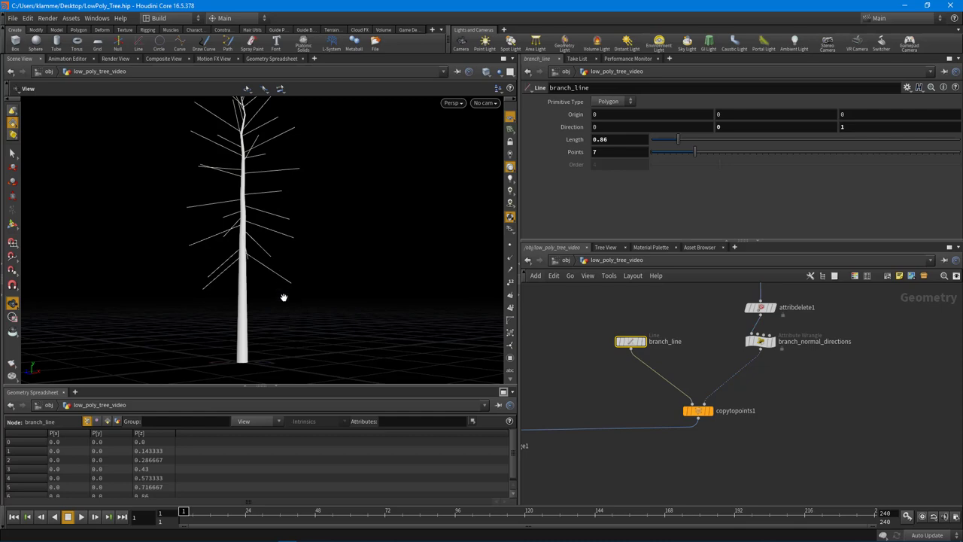
{"action": "left_click_drag", "start_coordinate": [261, 224], "coordinate": [391, 305]}
{"action": "left_click_drag", "start_coordinate": [784, 241], "coordinate": [784, 186]}
{"action": "left_click_drag", "start_coordinate": [194, 245], "coordinate": [264, 259]}
{"action": "left_click_drag", "start_coordinate": [744, 420], "coordinate": [592, 283]}
{"action": "left_click_drag", "start_coordinate": [701, 368], "coordinate": [702, 380]}
{"action": "left_click_drag", "start_coordinate": [359, 259], "coordinate": [229, 297]}
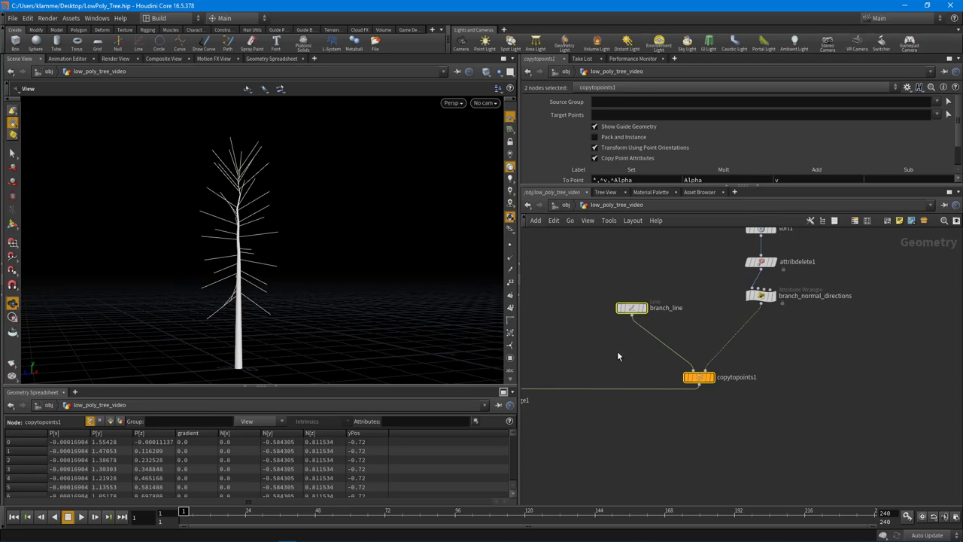
Add a For-Each Point loop block beside the copytopoints1 node.
{"action": "left_click", "coordinate": [733, 397]}
{"action": "middle_click_drag", "start_coordinate": [749, 431], "coordinate": [738, 425]}
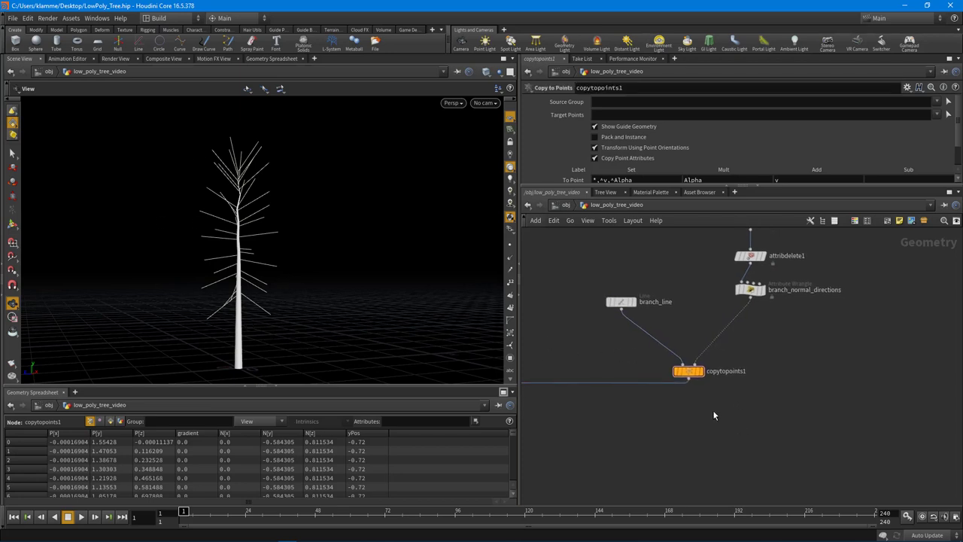
{"action": "key", "text": "Tab"}
{"action": "type", "text": "for"}
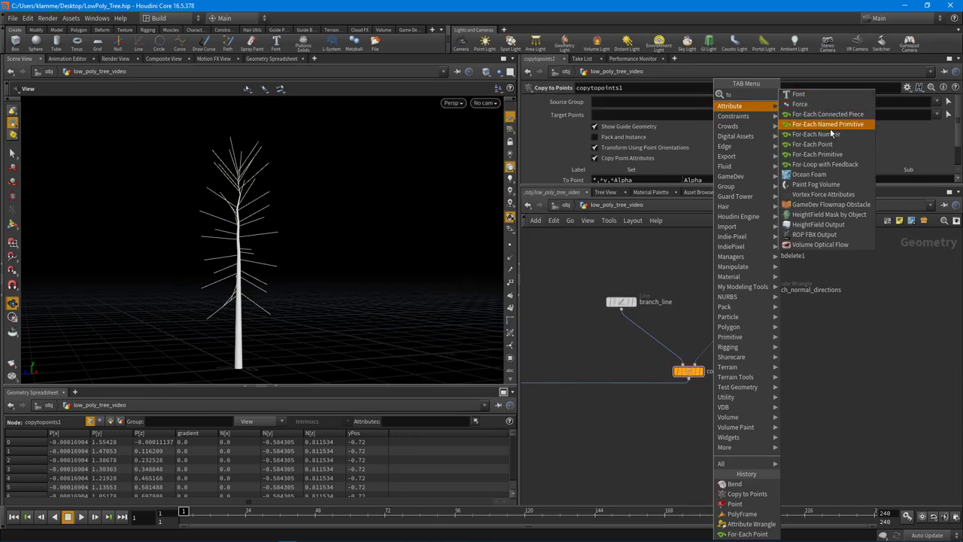
{"action": "left_click", "coordinate": [824, 148]}
{"action": "left_click", "coordinate": [761, 370]}
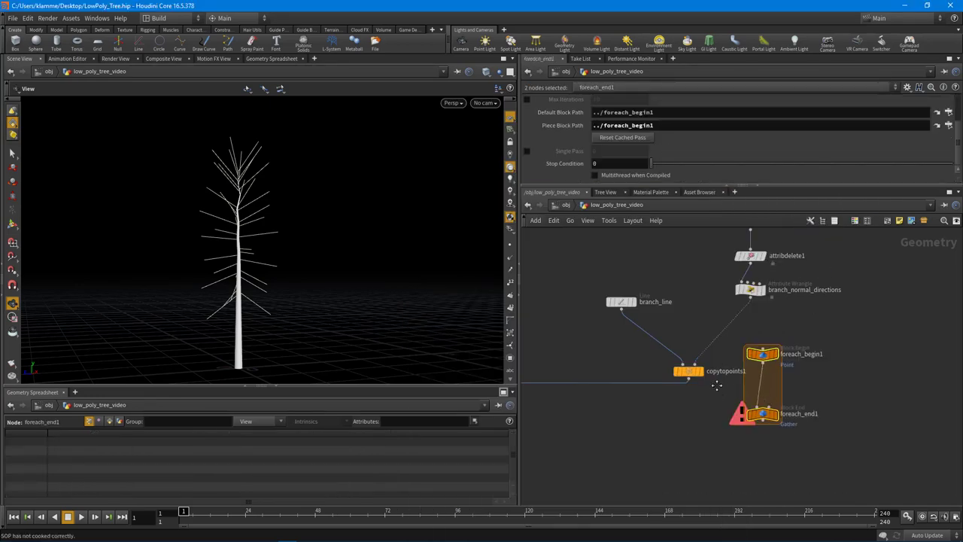
Wire the output of branch_normal_directions into foreach_begin1 and display the branch_normal_directions points.
{"action": "middle_click_drag", "start_coordinate": [716, 393], "coordinate": [712, 374]}
{"action": "left_click_drag", "start_coordinate": [756, 391], "coordinate": [745, 408]}
{"action": "scroll", "coordinate": [752, 289], "scroll_direction": "up", "scroll_amount": 3}
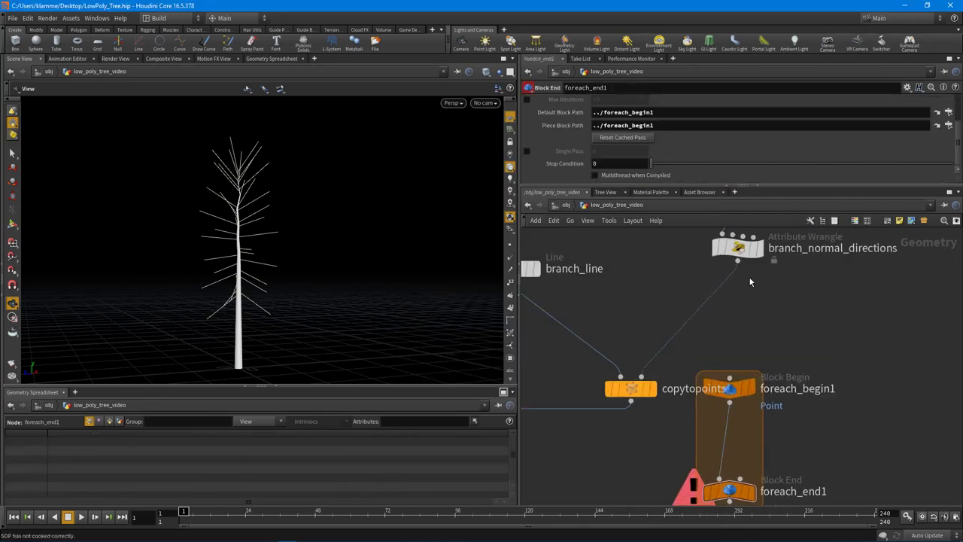
{"action": "left_click_drag", "start_coordinate": [737, 260], "coordinate": [730, 378]}
{"action": "middle_click_drag", "start_coordinate": [791, 343], "coordinate": [791, 364]}
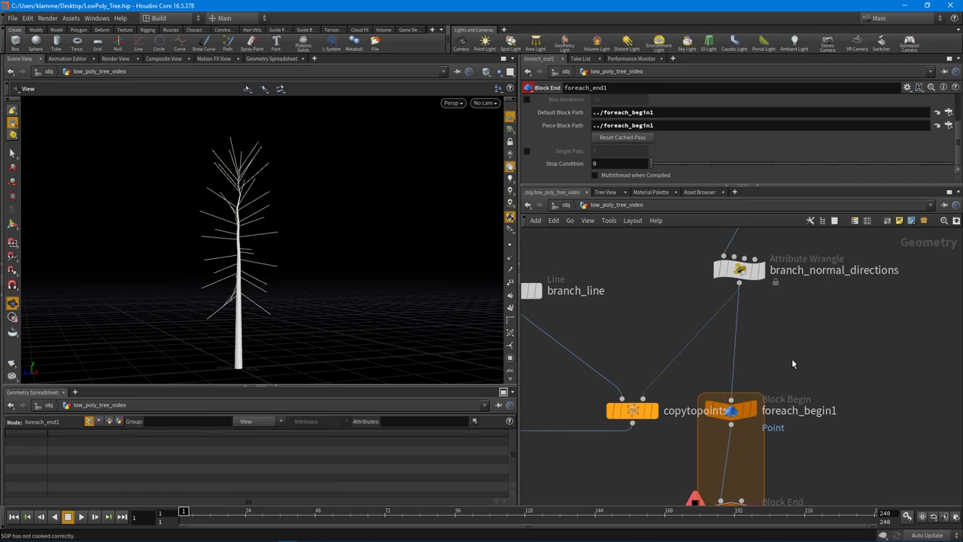
{"action": "left_click", "coordinate": [760, 272]}
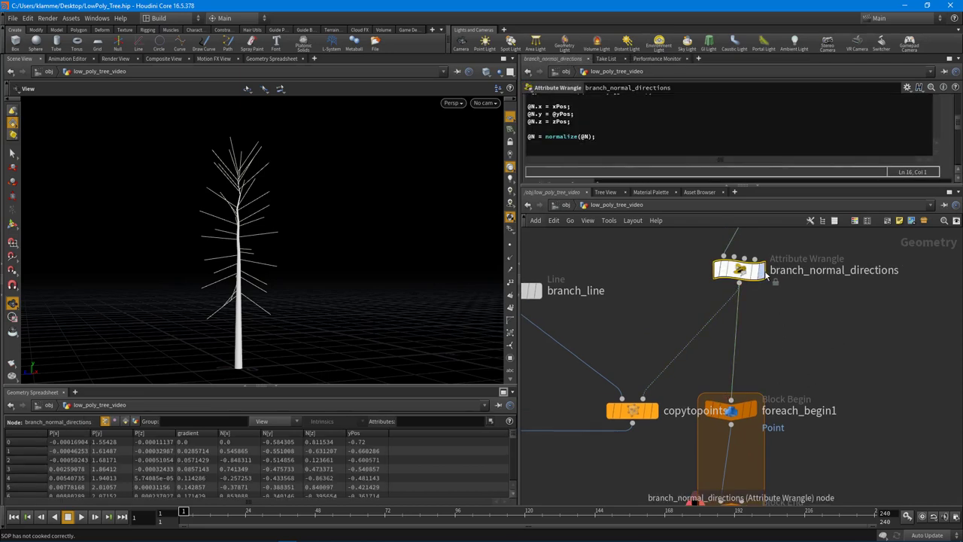
{"action": "left_click", "coordinate": [761, 270]}
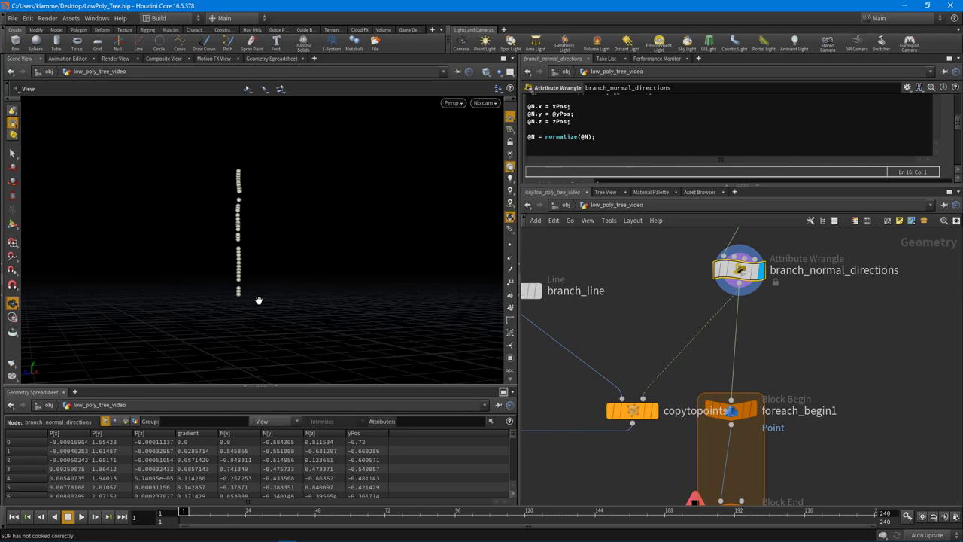
Display foreach_end1 and enable its Single Pass option with a value of 3.
{"action": "middle_click_drag", "start_coordinate": [818, 410], "coordinate": [818, 293]}
{"action": "left_click_drag", "start_coordinate": [742, 394], "coordinate": [742, 436]}
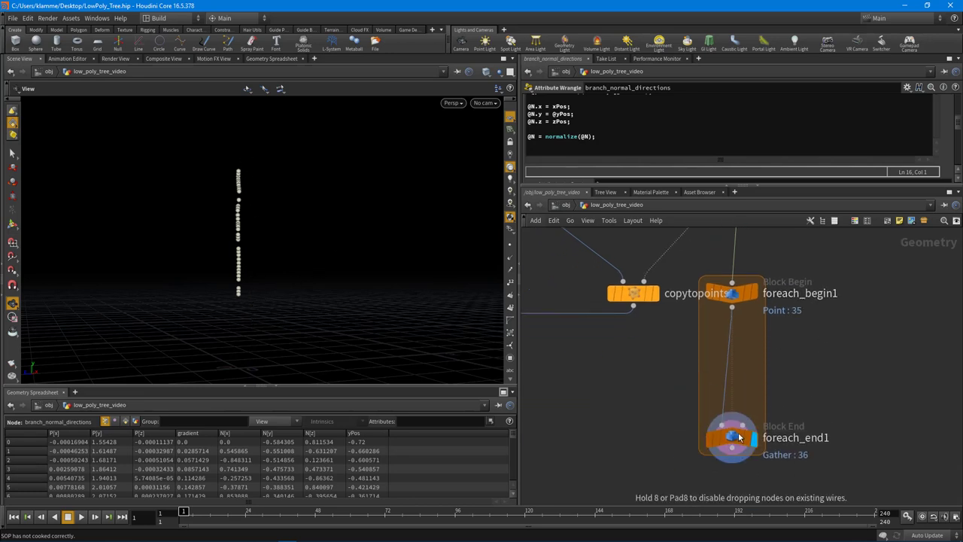
{"action": "left_click_drag", "start_coordinate": [790, 186], "coordinate": [791, 245]}
{"action": "left_click", "coordinate": [527, 204]}
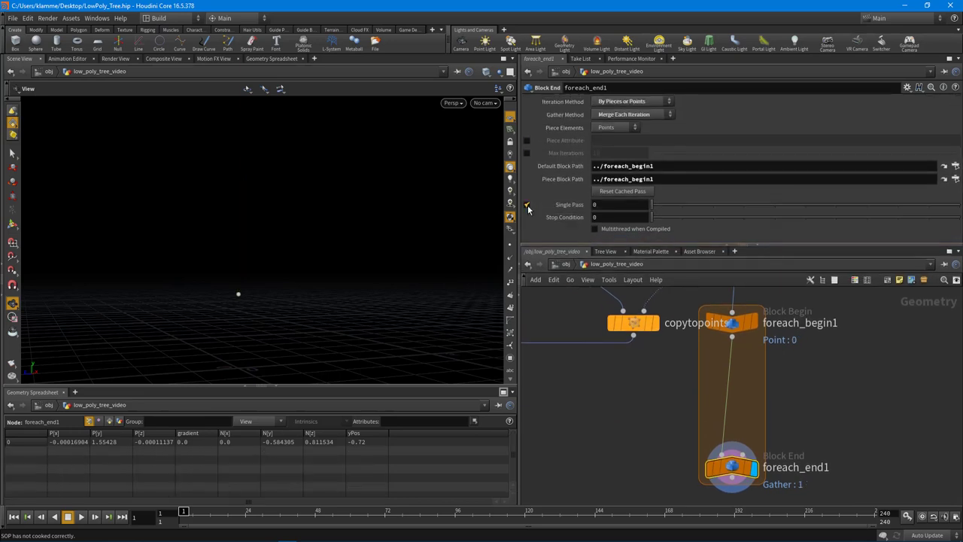
{"action": "left_click_drag", "start_coordinate": [650, 208], "coordinate": [743, 206]}
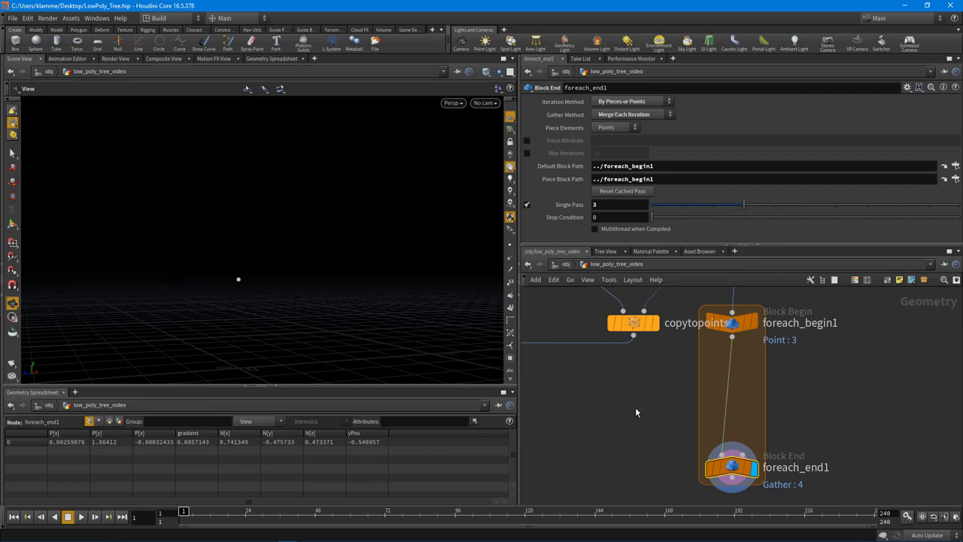
Connect foreach_begin1 to the second input of copytopoints1, replacing the branch_normal_directions connection.
{"action": "middle_click_drag", "start_coordinate": [636, 335], "coordinate": [656, 360]}
{"action": "left_click_drag", "start_coordinate": [673, 338], "coordinate": [676, 413]}
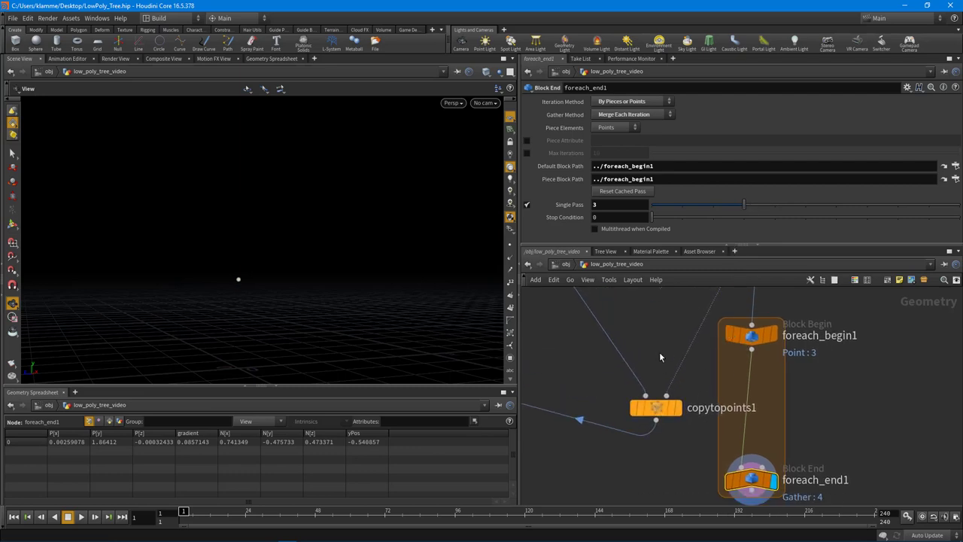
{"action": "left_click", "coordinate": [676, 413]}
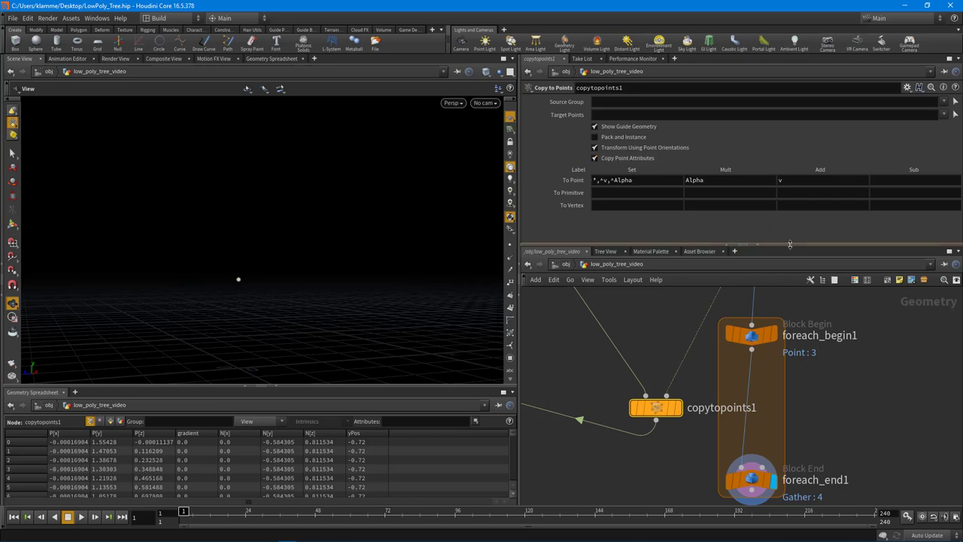
{"action": "left_click_drag", "start_coordinate": [790, 233], "coordinate": [790, 180]}
{"action": "scroll", "coordinate": [848, 338], "scroll_direction": "up", "scroll_amount": 3}
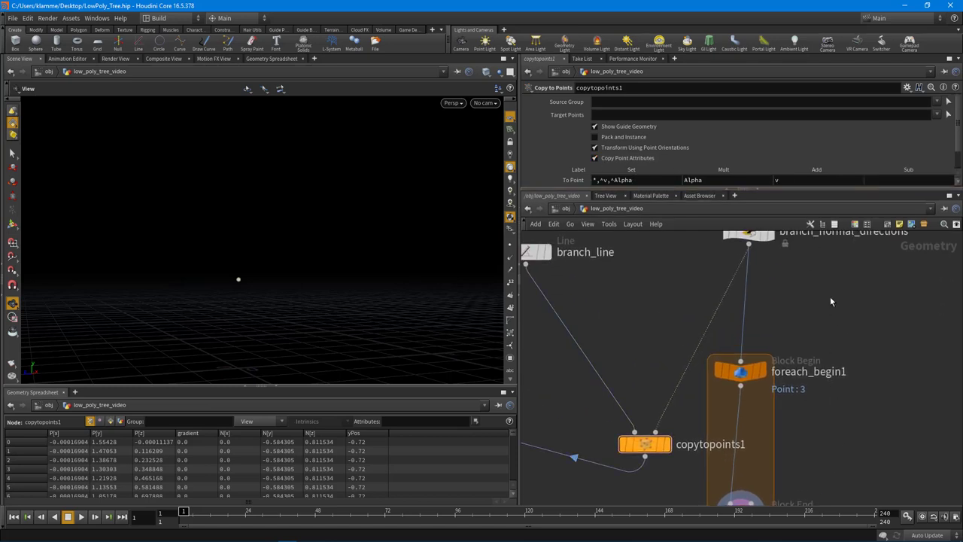
{"action": "scroll", "coordinate": [782, 313], "scroll_direction": "down", "scroll_amount": 2}
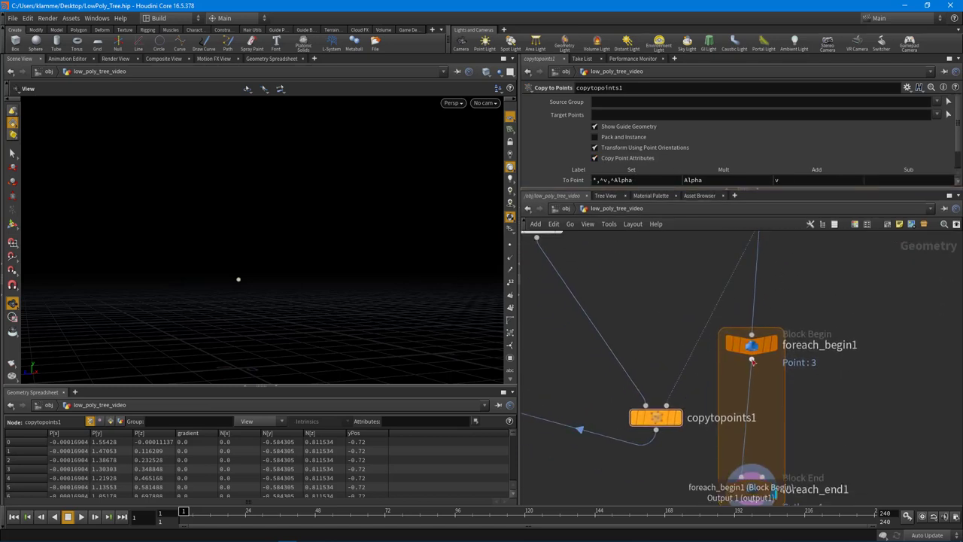
{"action": "left_click_drag", "start_coordinate": [668, 424], "coordinate": [690, 422]}
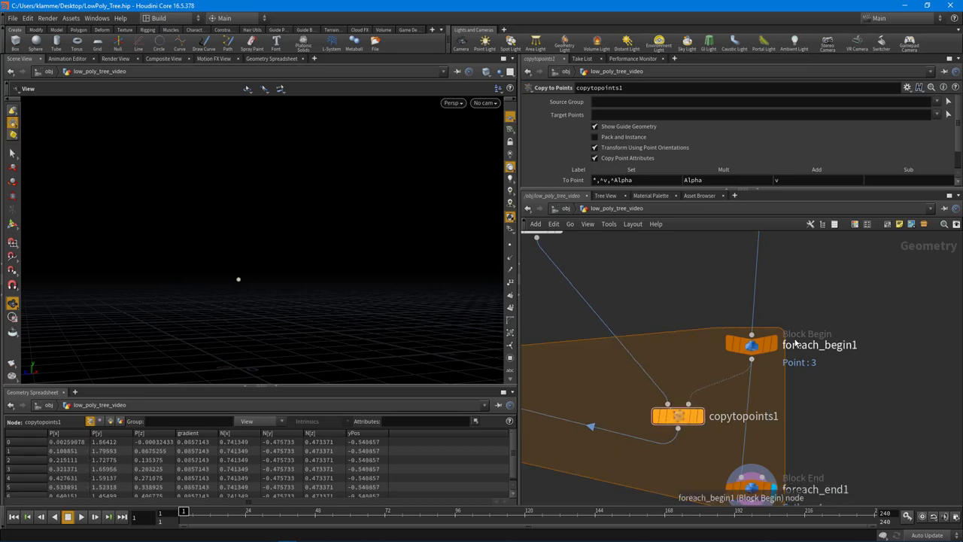
Connect copytopoints1 to the first input of foreach_end1 and place copytopoints1 between the two loop nodes.
{"action": "scroll", "coordinate": [842, 414], "scroll_direction": "down", "scroll_amount": 1}
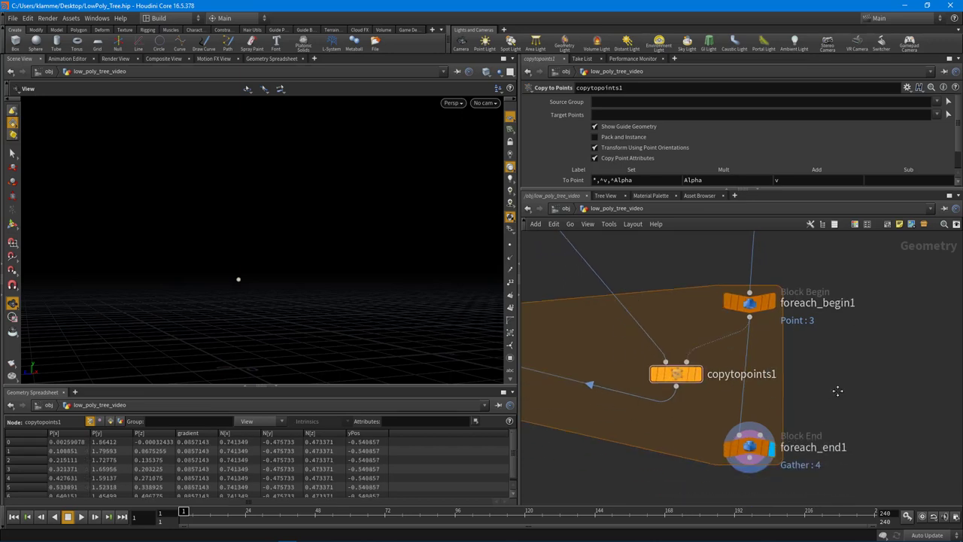
{"action": "scroll", "coordinate": [832, 398], "scroll_direction": "down", "scroll_amount": 1}
{"action": "left_click", "coordinate": [685, 352]}
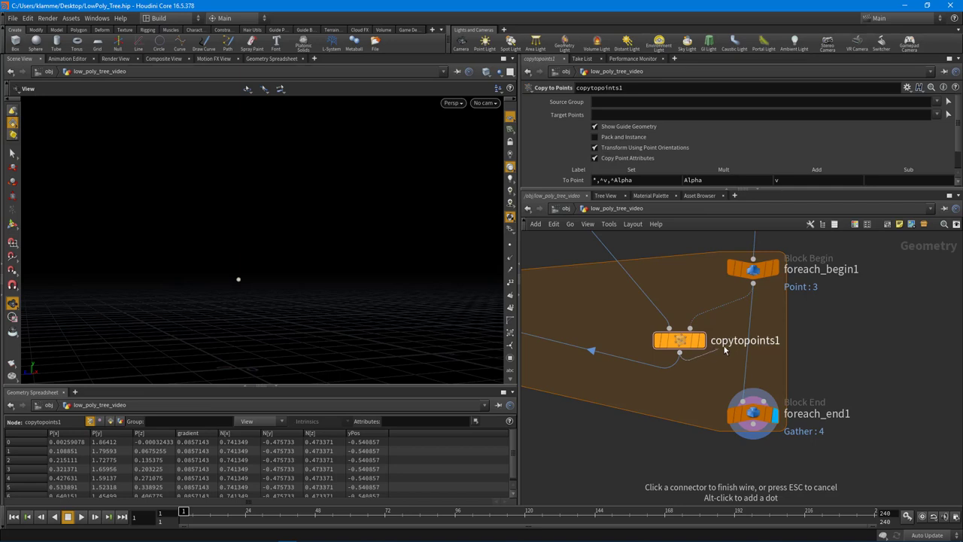
{"action": "left_click", "coordinate": [753, 392]}
{"action": "left_click_drag", "start_coordinate": [680, 345], "coordinate": [743, 346]}
{"action": "key", "text": "Down"}
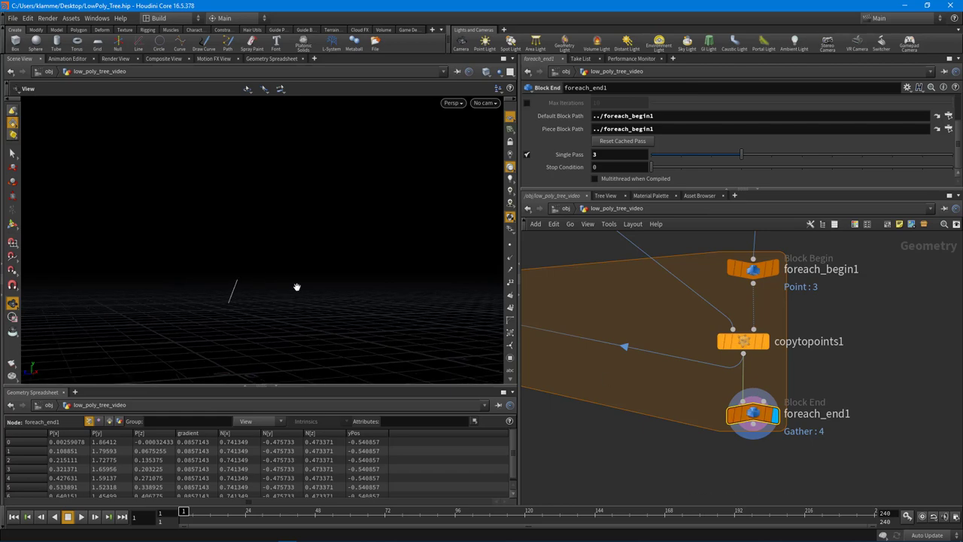
Frame the single branch line in the viewport and turn on the display of its points.
{"action": "key", "text": "g"}
{"action": "left_click_drag", "start_coordinate": [397, 279], "coordinate": [356, 215]}
{"action": "left_click_drag", "start_coordinate": [274, 332], "coordinate": [279, 228]}
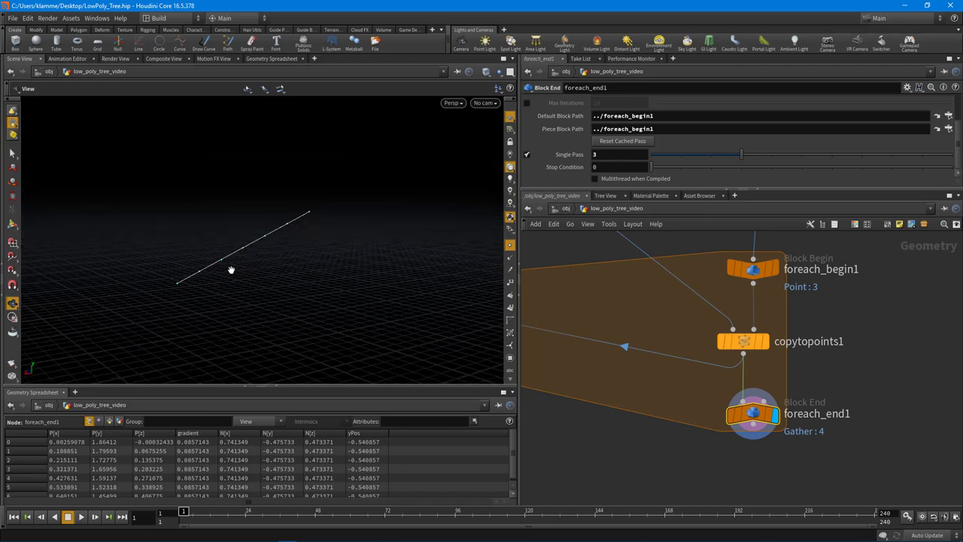
{"action": "left_click_drag", "start_coordinate": [210, 275], "coordinate": [275, 295]}
Feed merge1 from foreach_end1 instead of copytopoints1, lower merge1 in the network and display it.
{"action": "scroll", "coordinate": [622, 410], "scroll_direction": "down", "scroll_amount": 5}
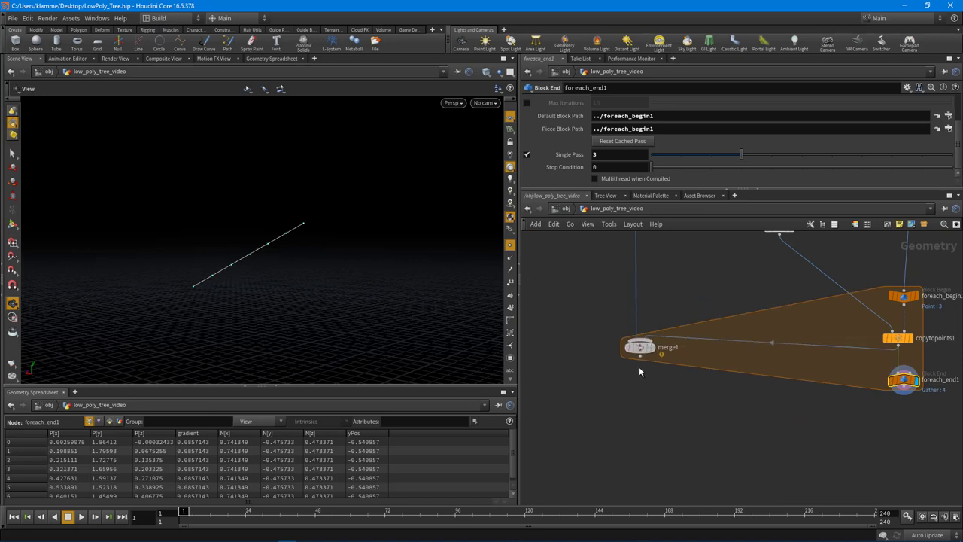
{"action": "scroll", "coordinate": [884, 391], "scroll_direction": "up", "scroll_amount": 4}
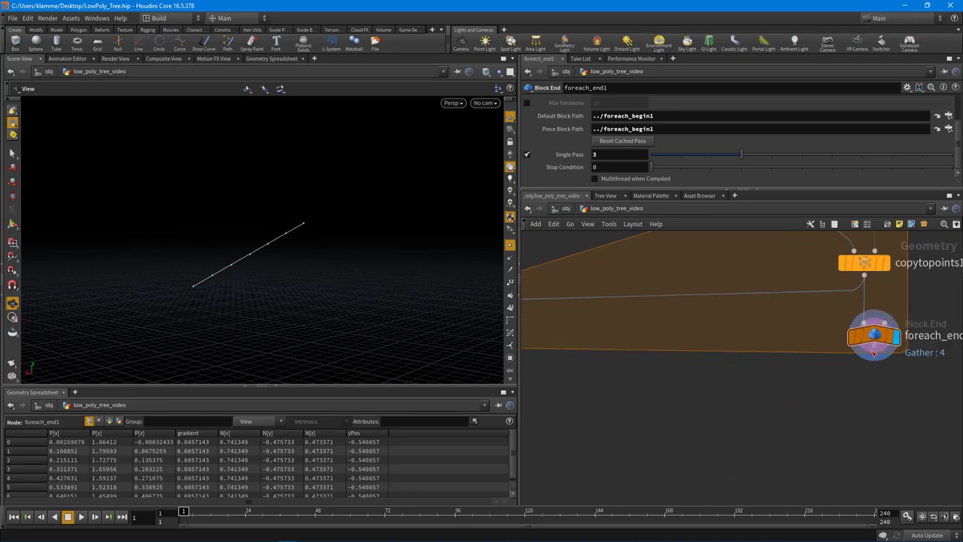
{"action": "left_click_drag", "start_coordinate": [920, 351], "coordinate": [784, 409]}
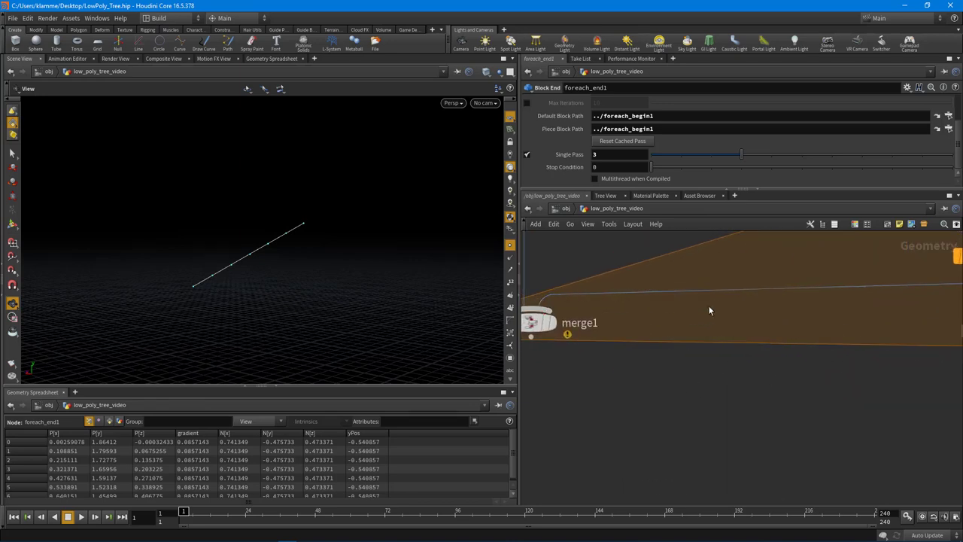
{"action": "key", "text": "Escape"}
{"action": "left_click", "coordinate": [727, 366]}
{"action": "scroll", "coordinate": [669, 354], "scroll_direction": "down", "scroll_amount": 3}
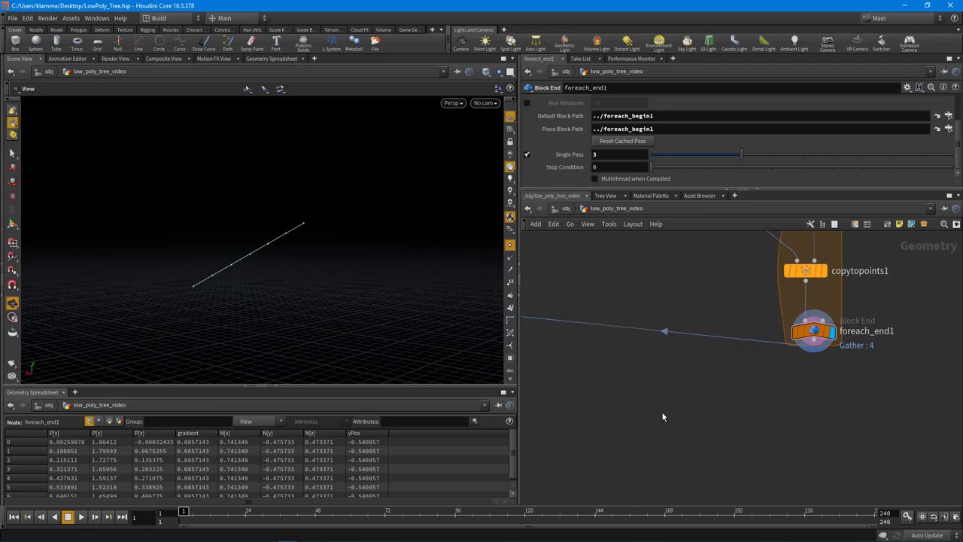
{"action": "left_click_drag", "start_coordinate": [638, 346], "coordinate": [637, 392]}
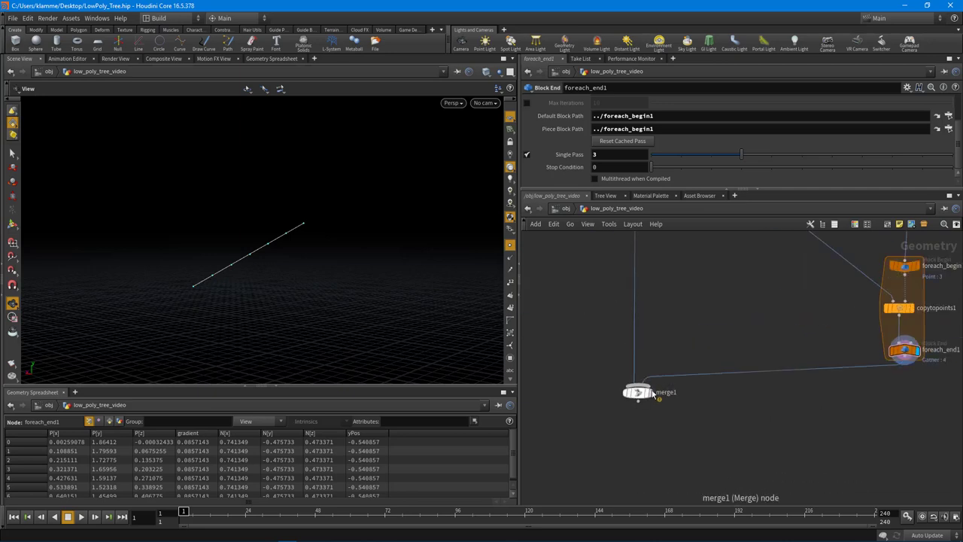
{"action": "left_click", "coordinate": [648, 392]}
Move the branch_line node down beside foreach_begin1 and view the branch on the trunk.
{"action": "scroll", "coordinate": [374, 263], "scroll_direction": "down", "scroll_amount": 4}
{"action": "middle_click_drag", "start_coordinate": [865, 365], "coordinate": [722, 435]}
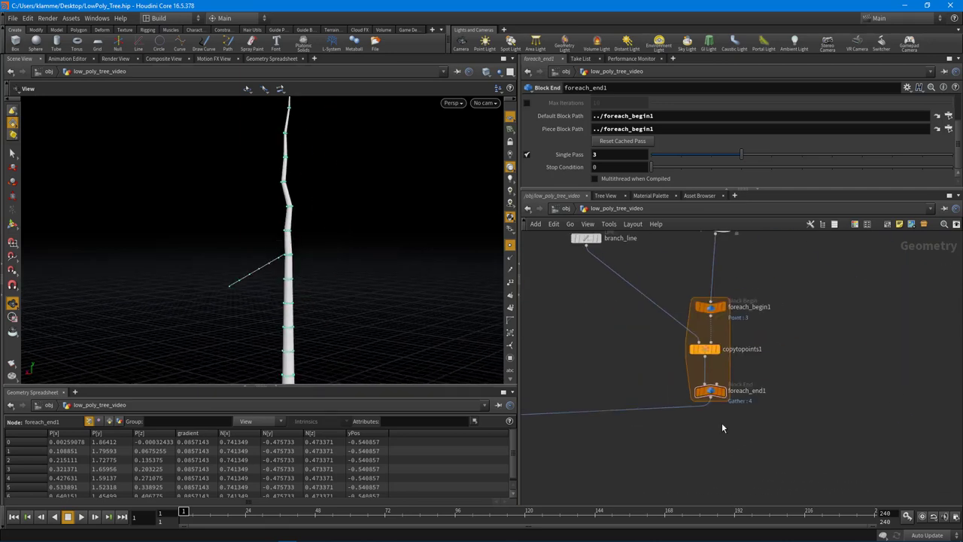
{"action": "left_click_drag", "start_coordinate": [615, 283], "coordinate": [614, 352]}
{"action": "middle_click_drag", "start_coordinate": [811, 405], "coordinate": [807, 362]}
{"action": "left_click_drag", "start_coordinate": [272, 273], "coordinate": [316, 271]}
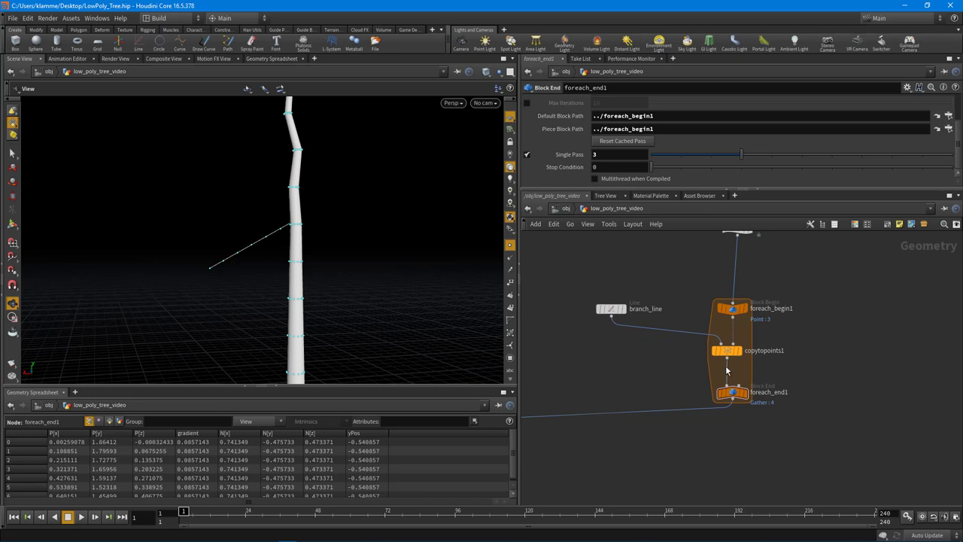
Display copytopoints1 and enlarge the geometry spreadsheet to show all of the branch's point rows.
{"action": "scroll", "coordinate": [726, 370], "scroll_direction": "up", "scroll_amount": 3}
{"action": "left_click", "coordinate": [731, 329]}
{"action": "left_click_drag", "start_coordinate": [782, 189], "coordinate": [782, 265]}
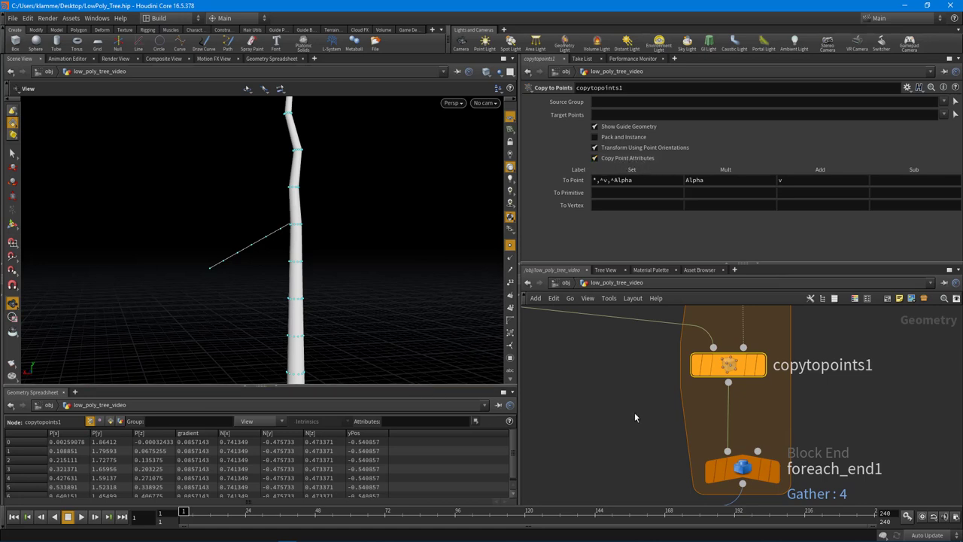
{"action": "middle_click_drag", "start_coordinate": [649, 407], "coordinate": [654, 371]}
{"action": "left_click", "coordinate": [764, 328]}
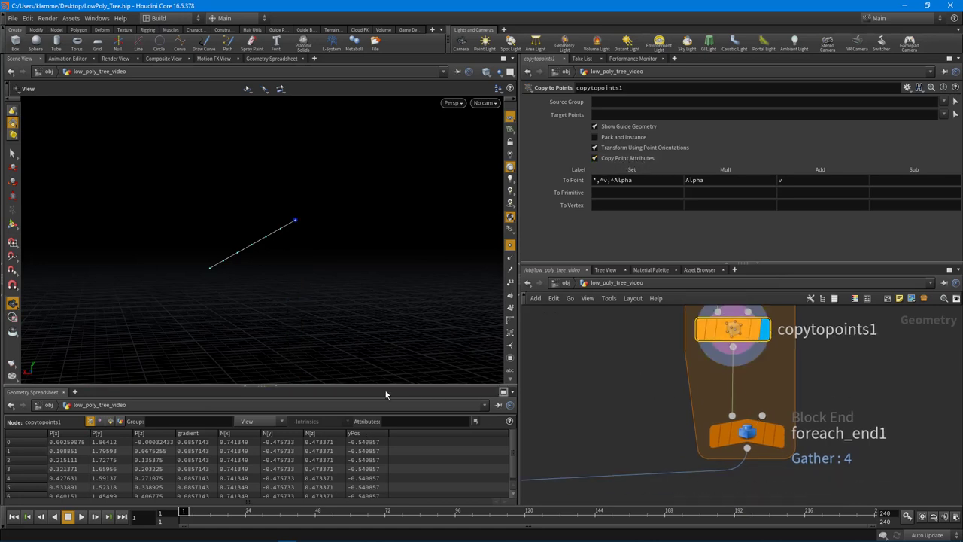
{"action": "left_click_drag", "start_coordinate": [376, 387], "coordinate": [370, 324]}
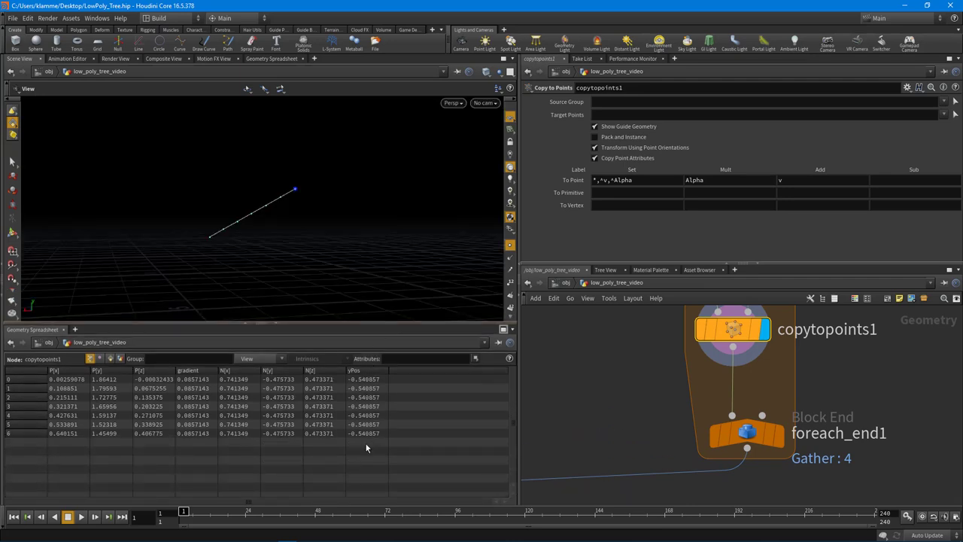
Reduce the branch_line node's Points to 3 and reselect copytopoints1 to show its point data.
{"action": "middle_click_drag", "start_coordinate": [696, 395], "coordinate": [818, 518]}
{"action": "left_click", "coordinate": [571, 350]}
{"action": "left_click_drag", "start_coordinate": [703, 155], "coordinate": [670, 153]}
{"action": "middle_click_drag", "start_coordinate": [723, 457], "coordinate": [670, 396]}
{"action": "left_click", "coordinate": [804, 398]}
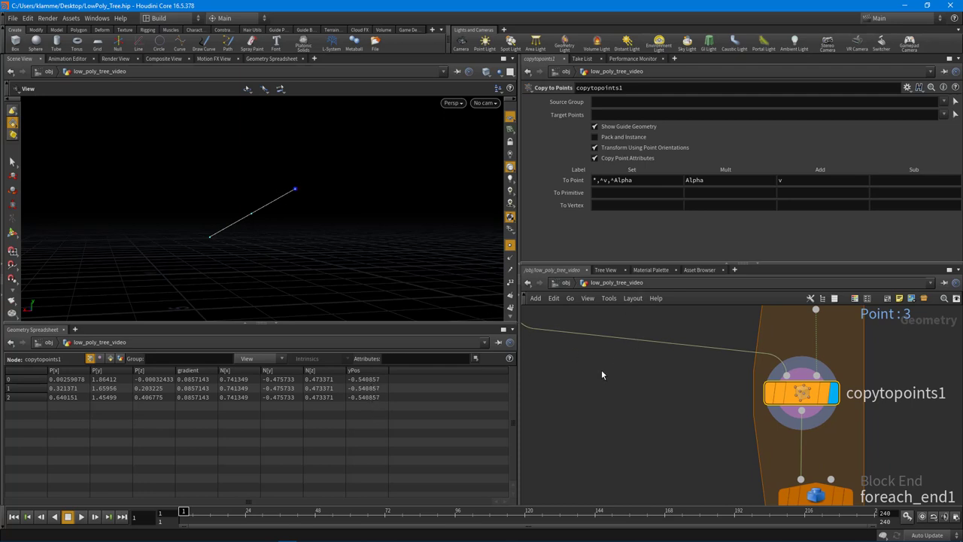
Set the branch_line node's Points to 6 and reselect copytopoints1 to show its point data.
{"action": "middle_click_drag", "start_coordinate": [610, 362], "coordinate": [742, 421]}
{"action": "left_click", "coordinate": [645, 367]}
{"action": "key", "text": "Escape"}
{"action": "left_click", "coordinate": [644, 348]}
{"action": "left_click_drag", "start_coordinate": [669, 152], "coordinate": [687, 158]}
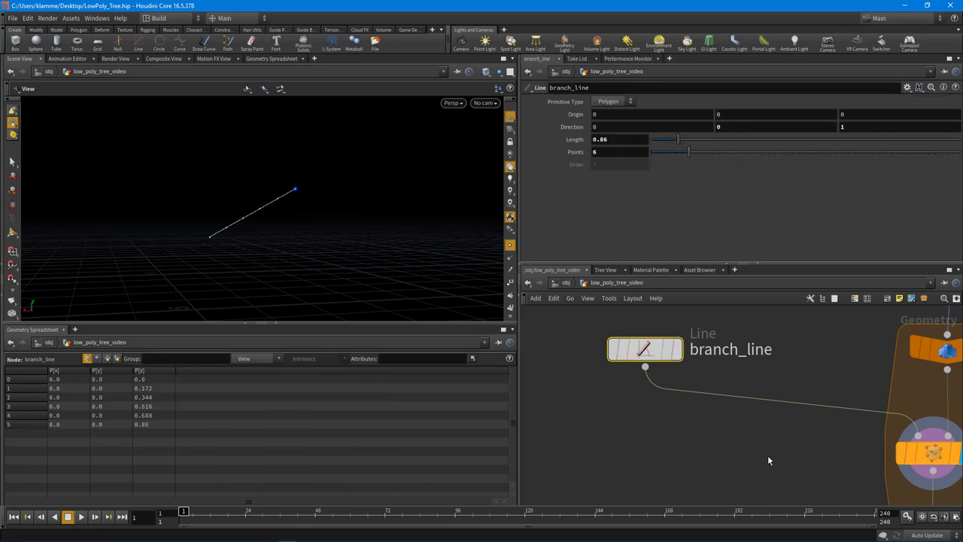
{"action": "middle_click_drag", "start_coordinate": [758, 457], "coordinate": [685, 438]}
{"action": "left_click", "coordinate": [860, 434]}
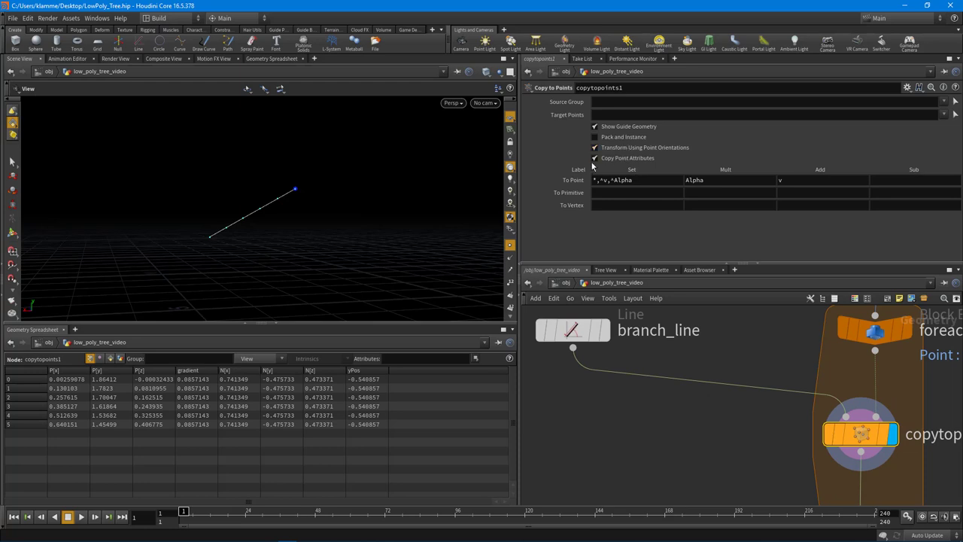
Spread out copytopoints1 and foreach_end1, add an Attribute Wrangle between them and feed its first input from copytopoints1.
{"action": "scroll", "coordinate": [732, 434], "scroll_direction": "down", "scroll_amount": 3}
{"action": "middle_click_drag", "start_coordinate": [707, 413], "coordinate": [697, 392]}
{"action": "left_click_drag", "start_coordinate": [760, 382], "coordinate": [681, 376]}
{"action": "middle_click_drag", "start_coordinate": [745, 449], "coordinate": [742, 410]}
{"action": "left_click_drag", "start_coordinate": [742, 410], "coordinate": [741, 460]}
{"action": "key", "text": "Tab"}
{"action": "type", "text": "att"}
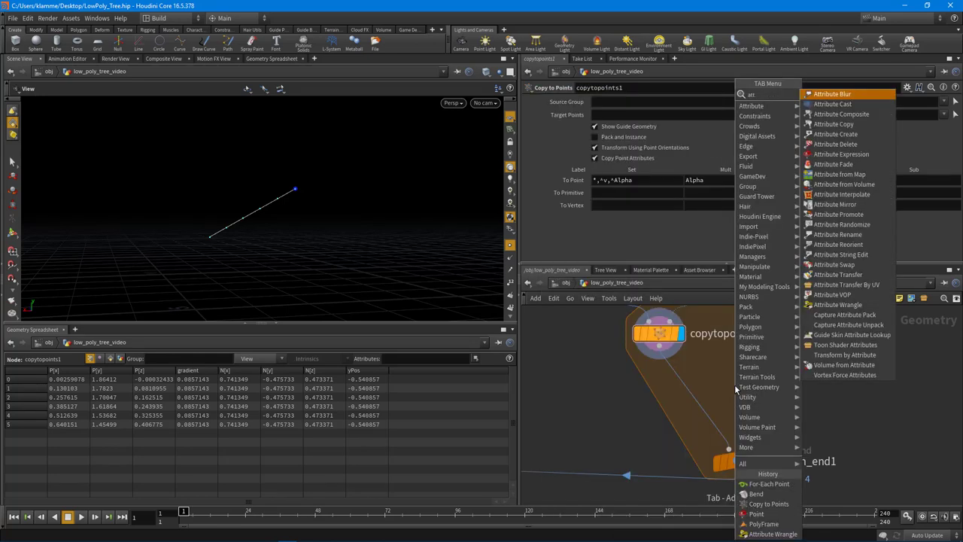
{"action": "type", "text": "r"}
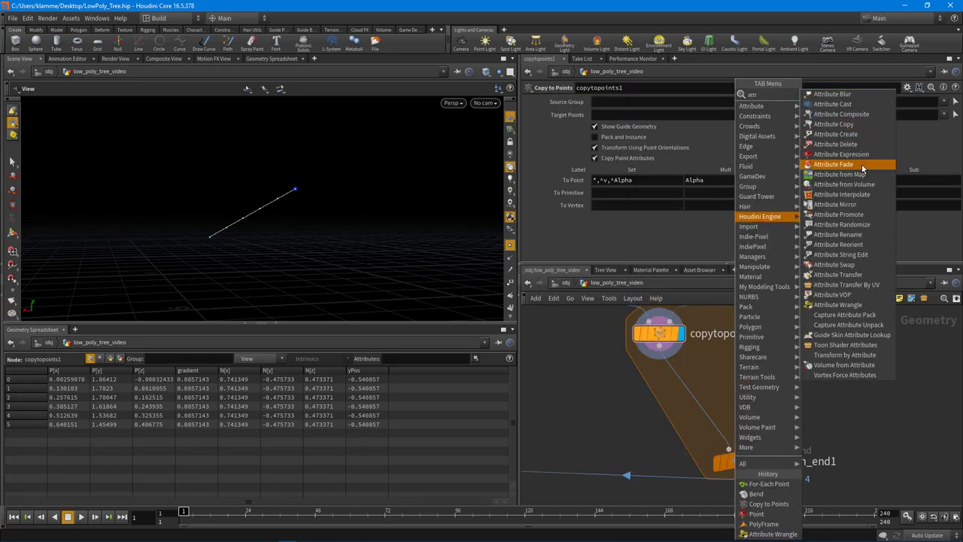
{"action": "left_click", "coordinate": [849, 305]}
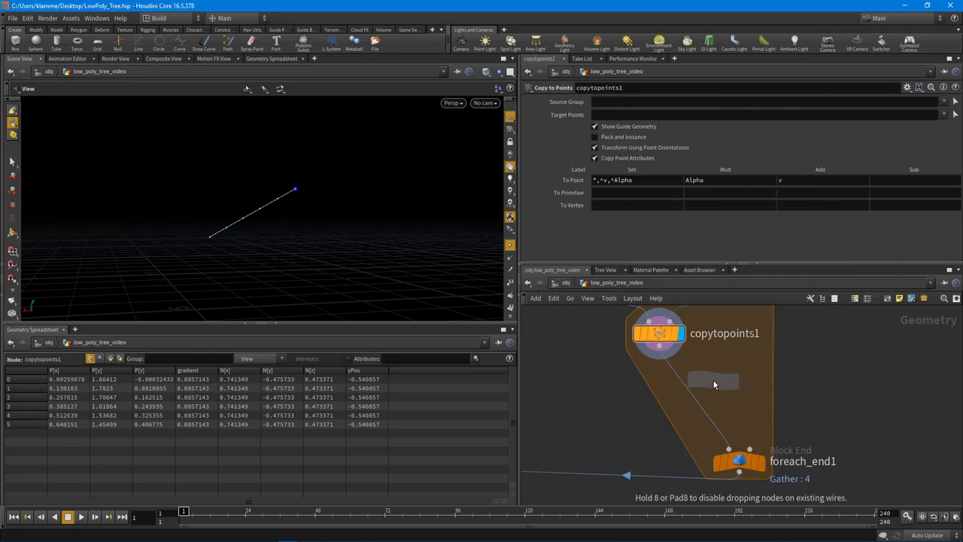
{"action": "left_click", "coordinate": [731, 389]}
{"action": "scroll", "coordinate": [699, 376], "scroll_direction": "up", "scroll_amount": 2}
{"action": "left_click_drag", "start_coordinate": [634, 339], "coordinate": [720, 375]}
Display foreach_begin1, enlarge the viewport and turn on point numbers for the geometry.
{"action": "middle_click_drag", "start_coordinate": [721, 340], "coordinate": [726, 428]}
{"action": "left_click", "coordinate": [752, 315]}
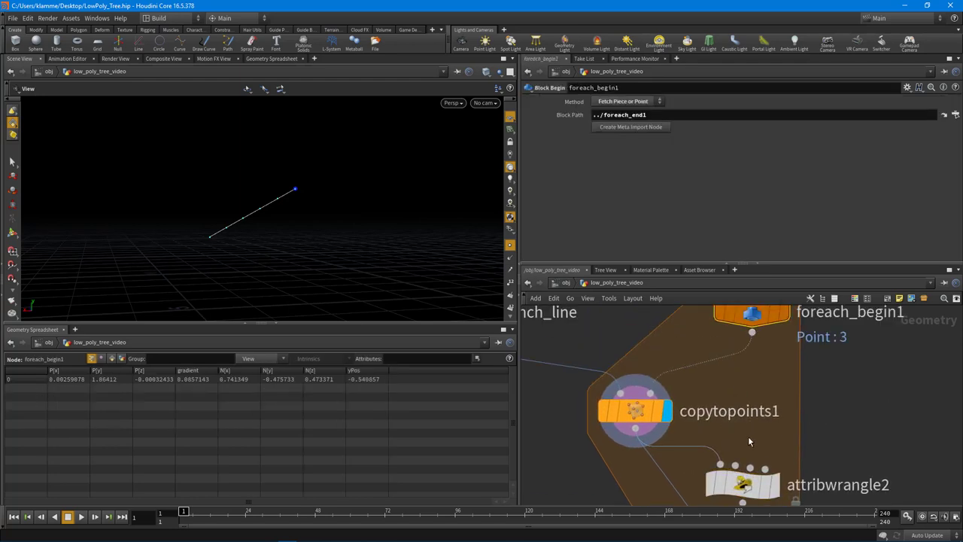
{"action": "left_click", "coordinate": [751, 331]}
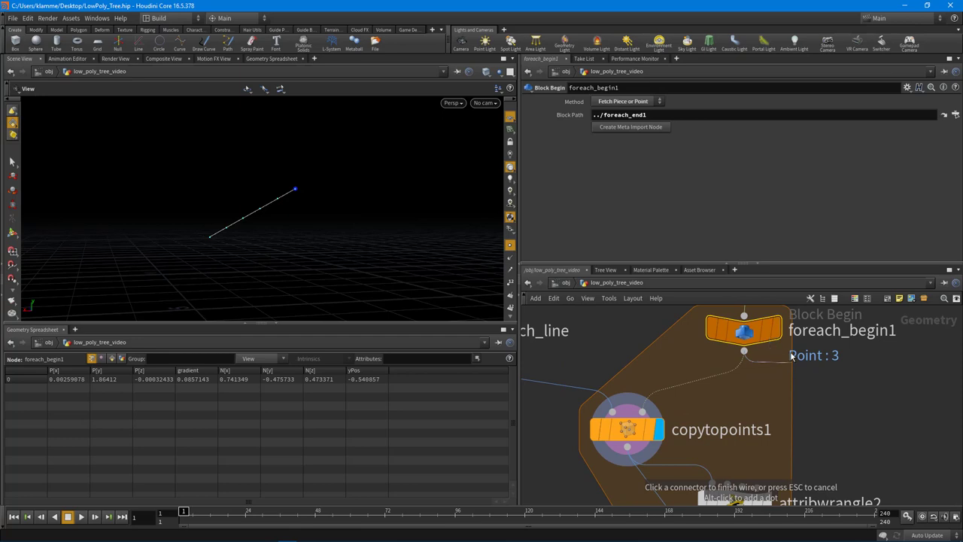
{"action": "key", "text": "Escape"}
{"action": "left_click", "coordinate": [774, 329]}
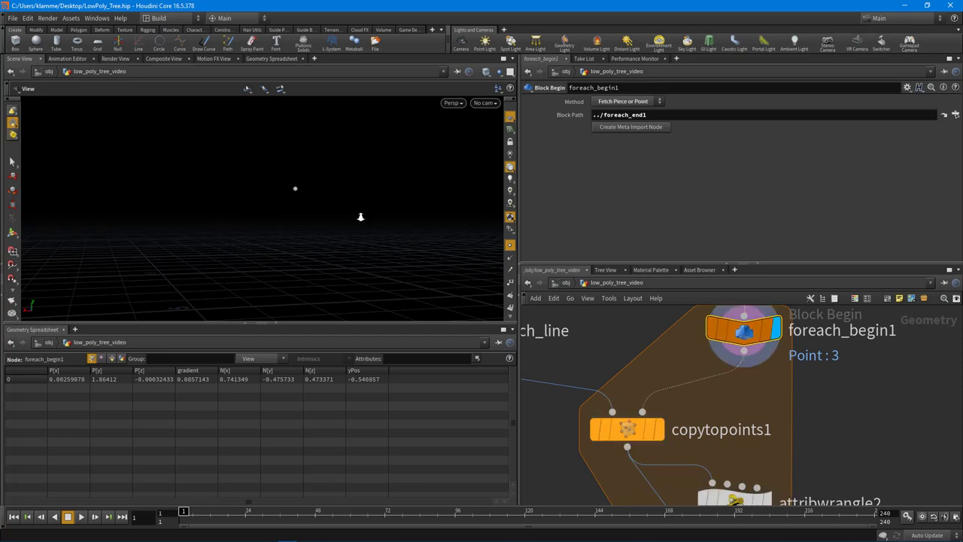
{"action": "left_click_drag", "start_coordinate": [291, 323], "coordinate": [291, 370]}
{"action": "left_click_drag", "start_coordinate": [302, 274], "coordinate": [331, 277]}
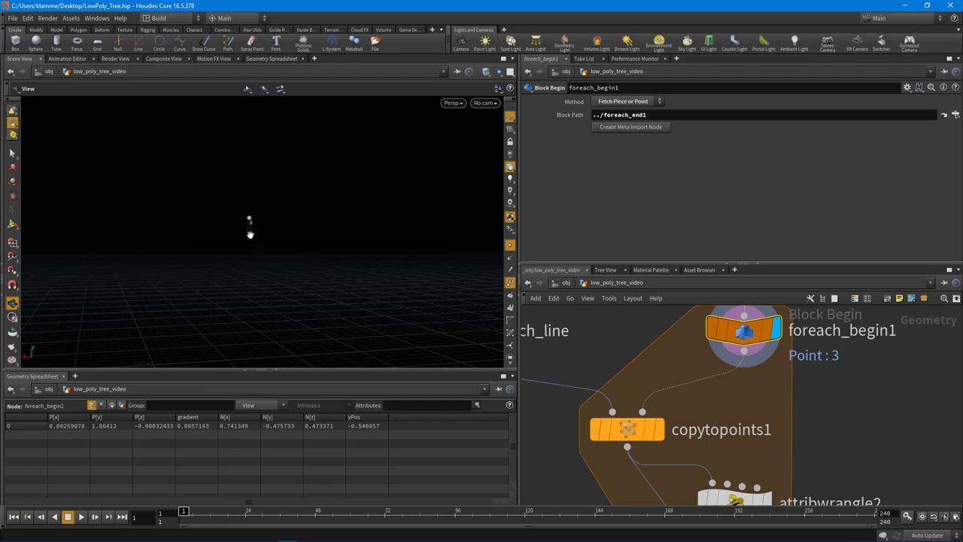
{"action": "left_click_drag", "start_coordinate": [251, 225], "coordinate": [253, 216]}
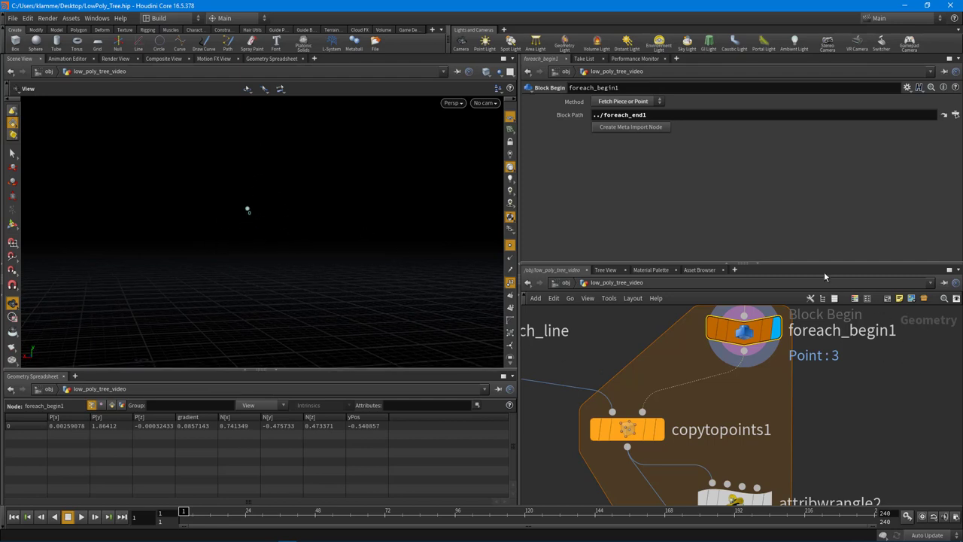
Wire foreach_begin1 into the second input of attribwrangle2 and display the wrangle with its parameters enlarged.
{"action": "left_click_drag", "start_coordinate": [803, 265], "coordinate": [802, 214]}
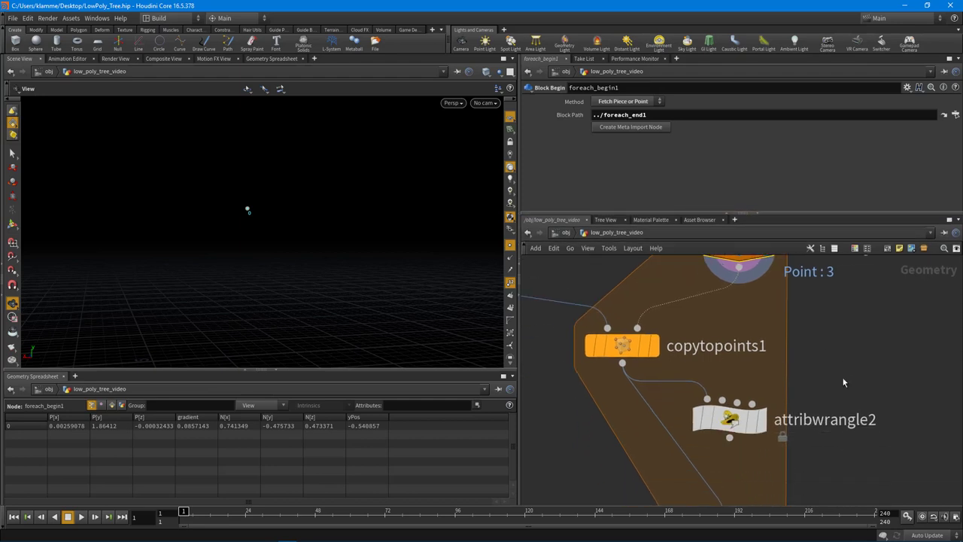
{"action": "left_click", "coordinate": [752, 298]}
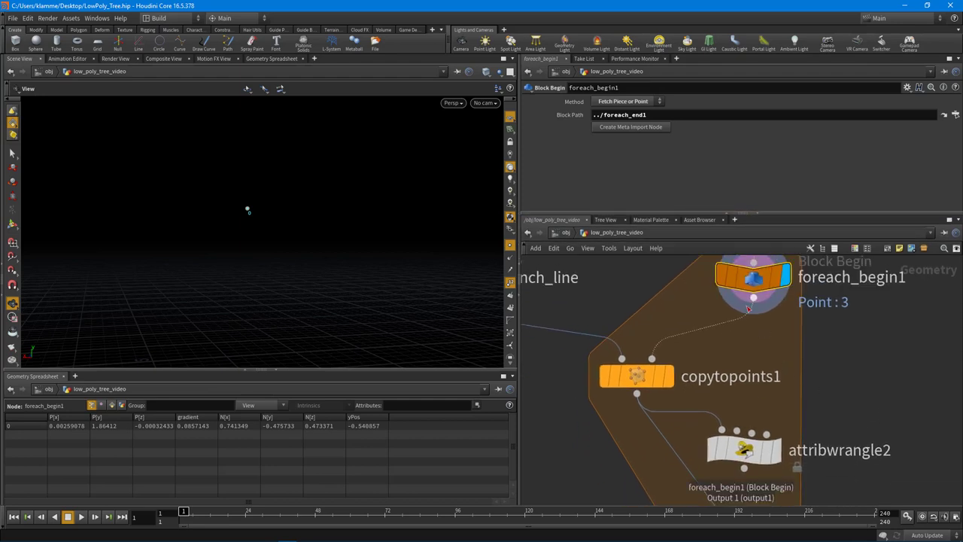
{"action": "left_click", "coordinate": [737, 430]}
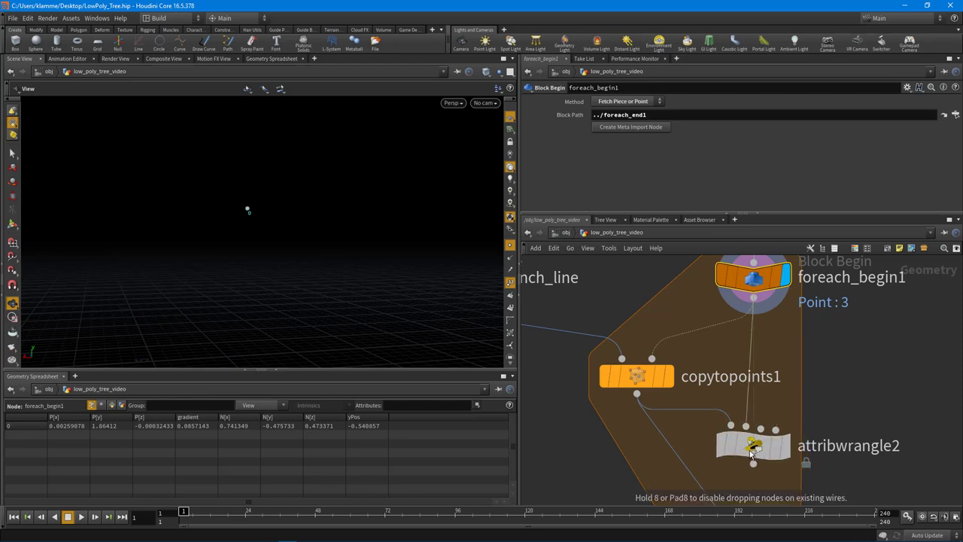
{"action": "left_click_drag", "start_coordinate": [755, 456], "coordinate": [764, 449]}
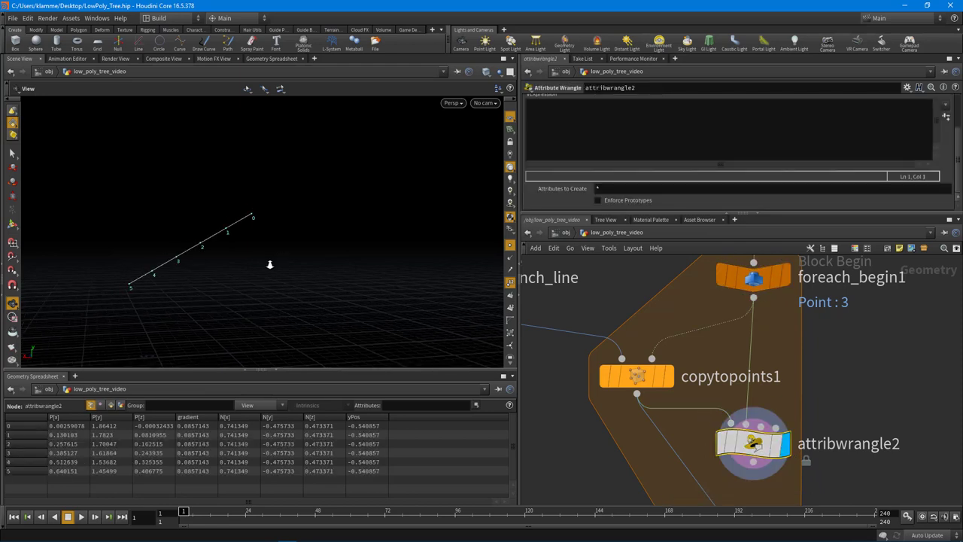
{"action": "left_click_drag", "start_coordinate": [722, 213], "coordinate": [722, 286]}
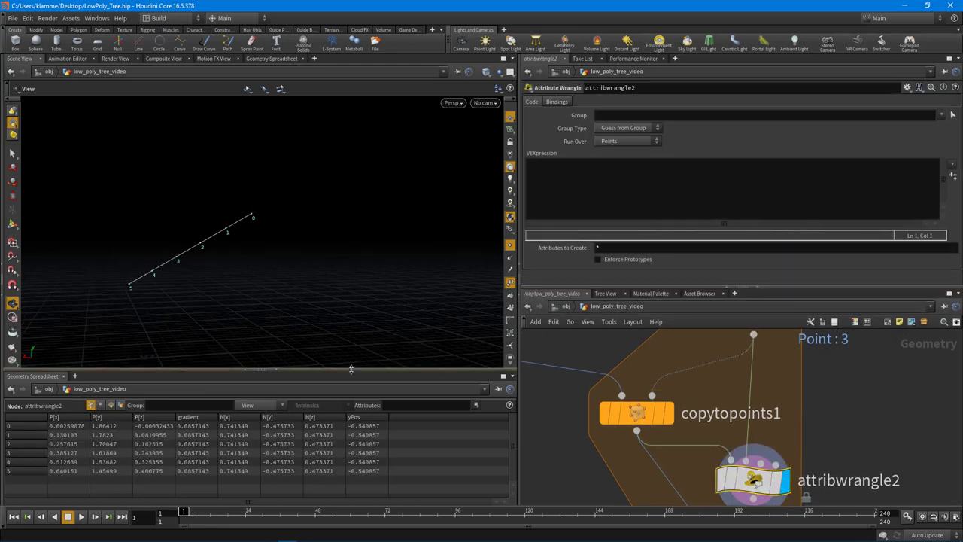
{"action": "left_click_drag", "start_coordinate": [350, 370], "coordinate": [351, 376]}
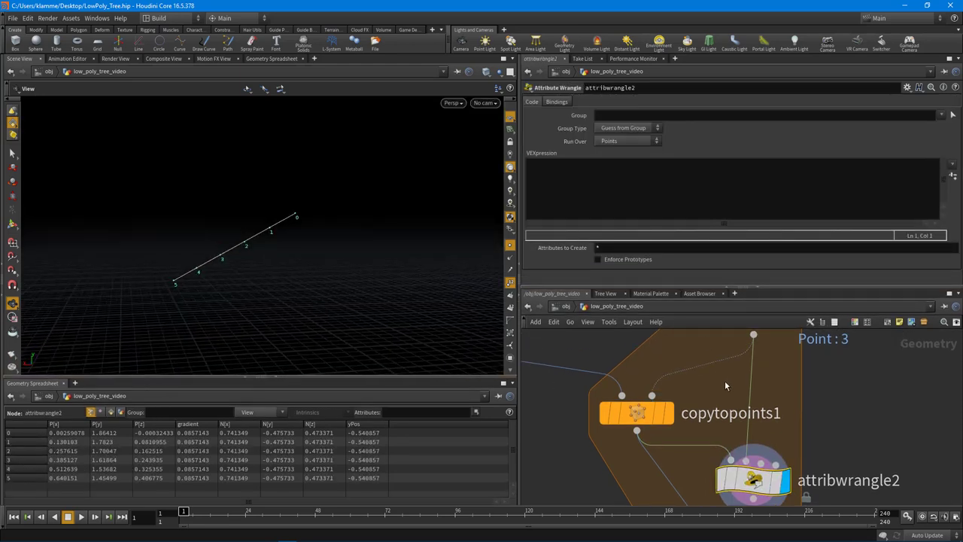
Lay out the loop's nodes and insert an Attribute Delete node between foreach_begin1 and copytopoints1.
{"action": "left_click_drag", "start_coordinate": [780, 286], "coordinate": [774, 171]}
{"action": "key", "text": "l"}
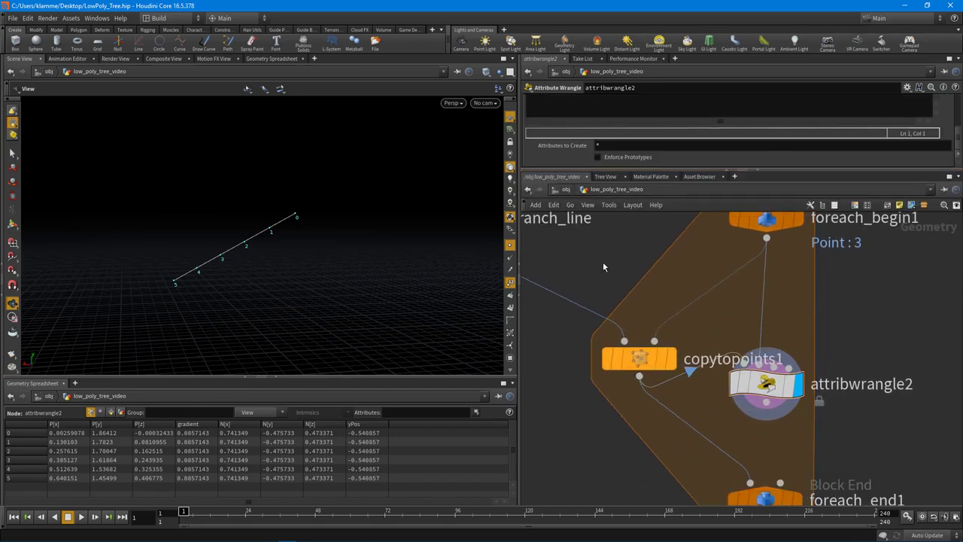
{"action": "key", "text": "Tab"}
{"action": "type", "text": "attr"}
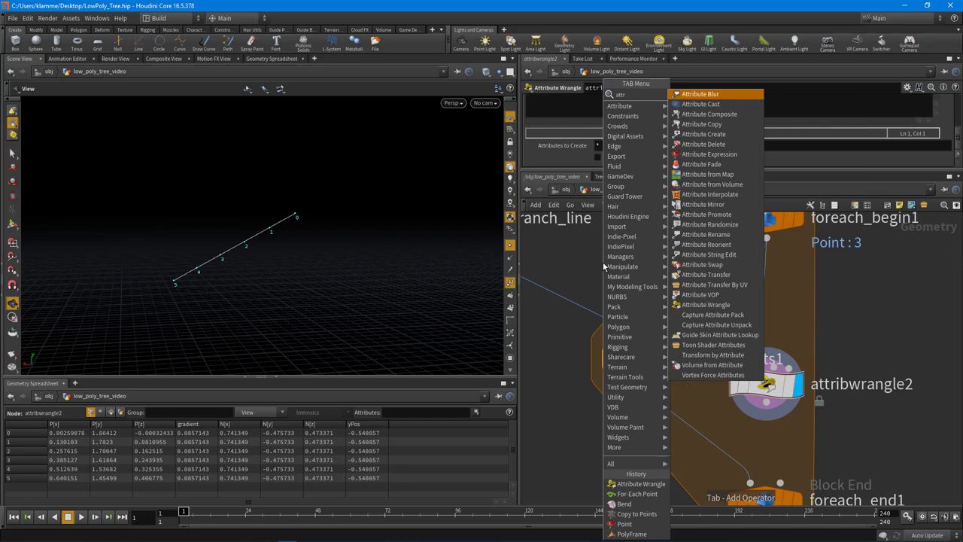
{"action": "left_click", "coordinate": [728, 149]}
{"action": "left_click", "coordinate": [681, 286]}
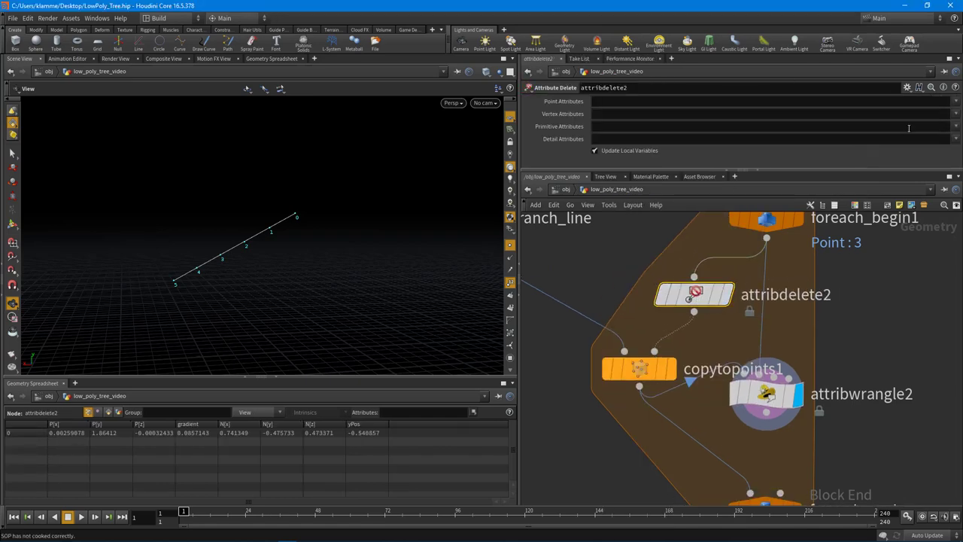
Set attribdelete2's Point Attributes to yPos and gradient, and display copytopoints1.
{"action": "left_click", "coordinate": [956, 102]}
{"action": "left_click", "coordinate": [937, 142]}
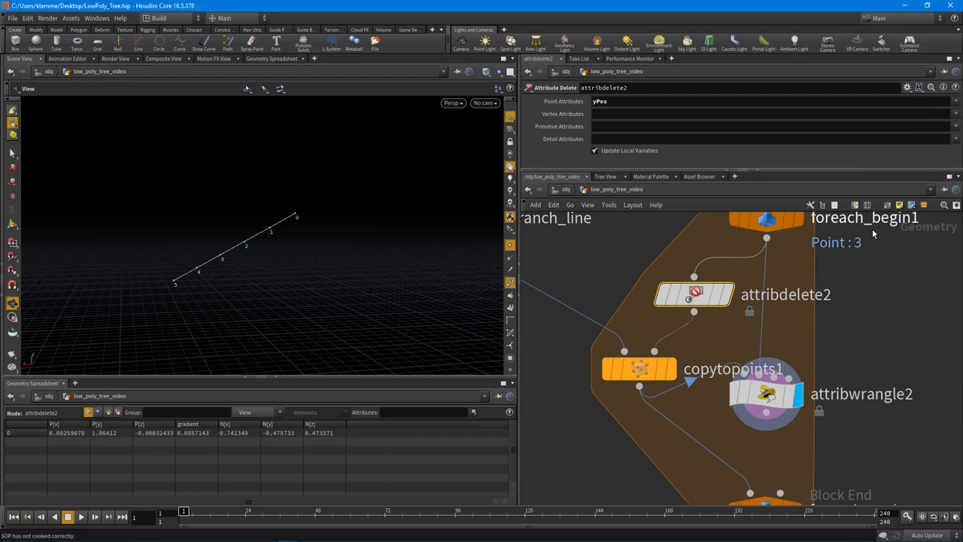
{"action": "left_click", "coordinate": [670, 369]}
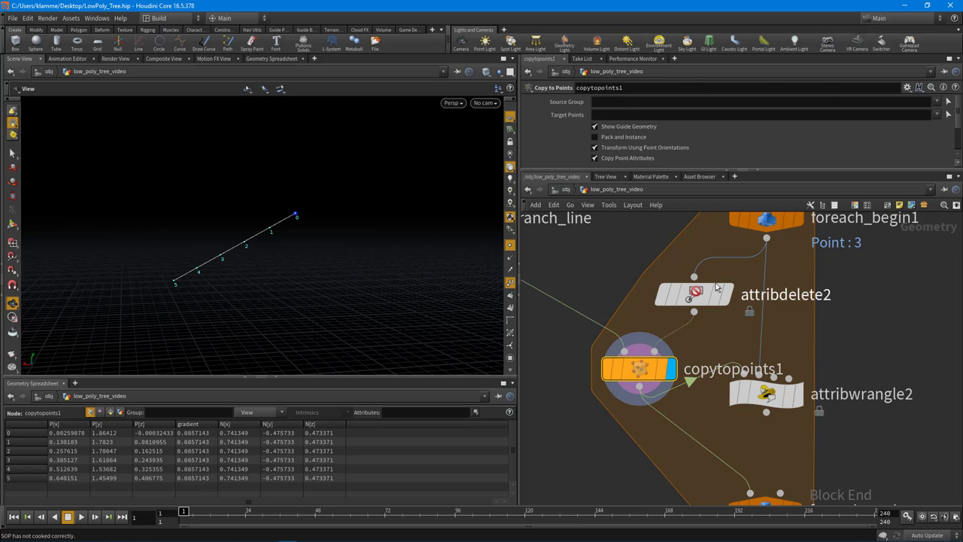
{"action": "left_click", "coordinate": [698, 295]}
{"action": "left_click", "coordinate": [956, 101]}
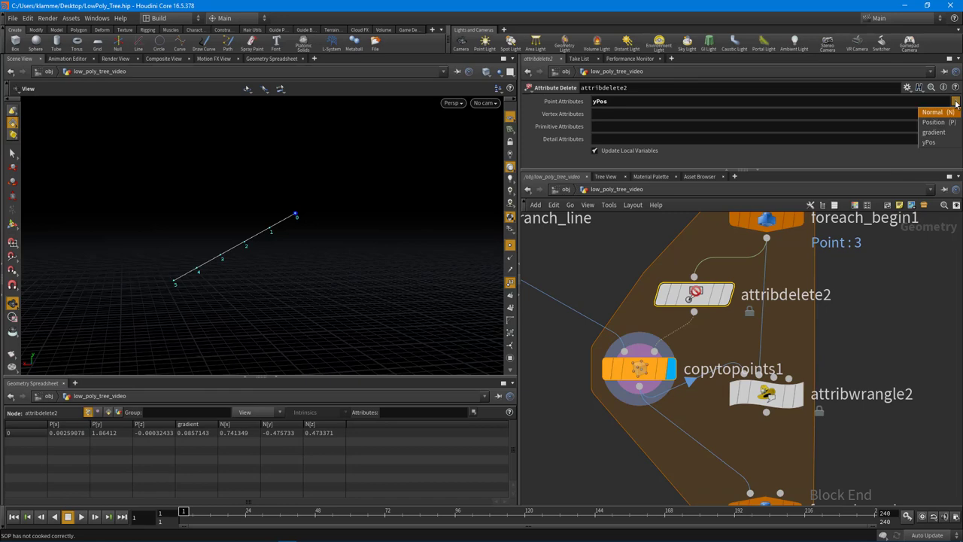
{"action": "left_click", "coordinate": [933, 133]}
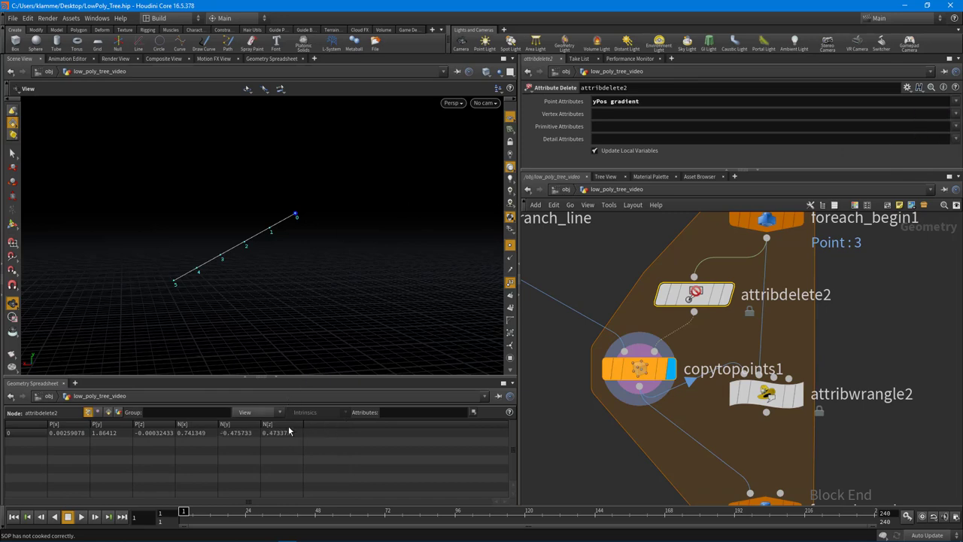
{"action": "left_click_drag", "start_coordinate": [303, 201], "coordinate": [327, 232]}
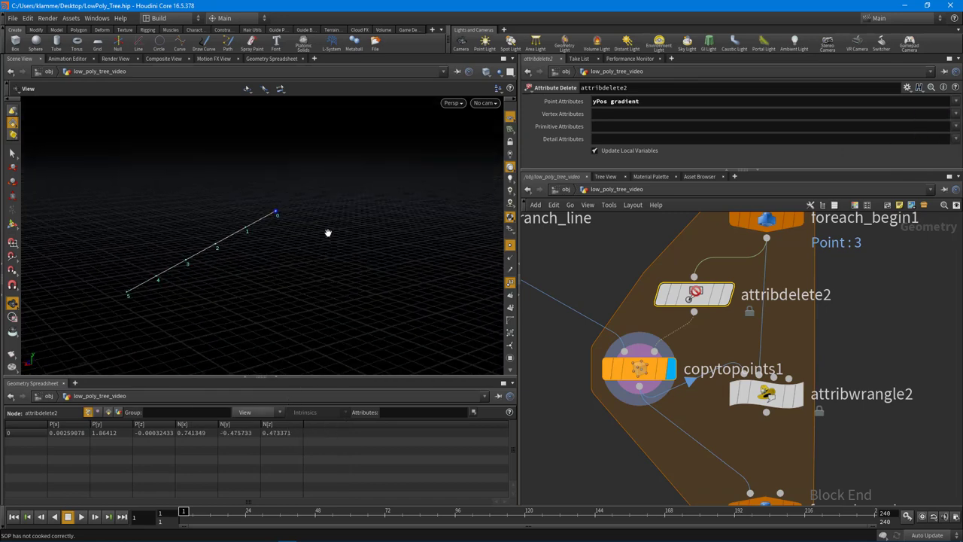
{"action": "middle_click_drag", "start_coordinate": [152, 291], "coordinate": [162, 279]}
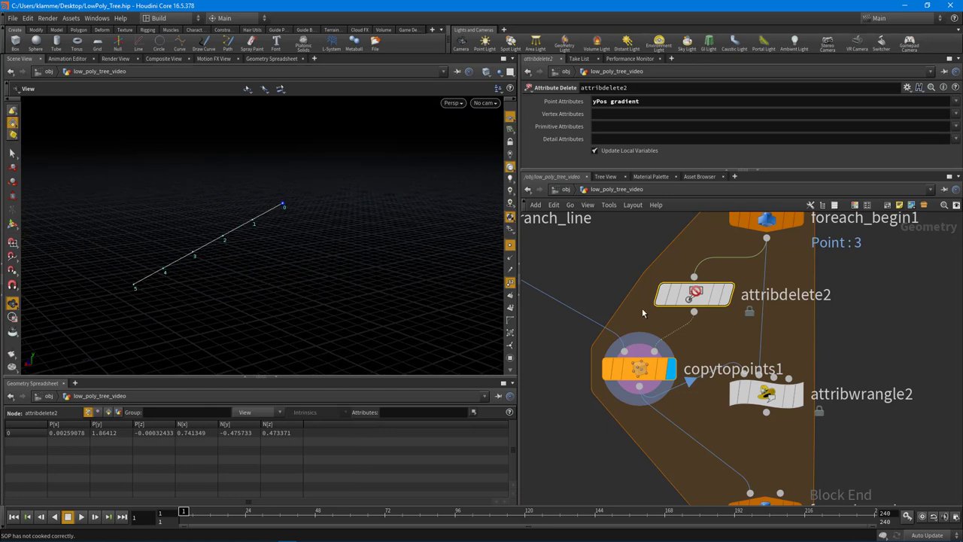
Insert attribwrangle2 between copytopoints1 and foreach_end1, space out the loop nodes and display attribwrangle2.
{"action": "left_click_drag", "start_coordinate": [764, 394], "coordinate": [762, 437]}
{"action": "middle_click_drag", "start_coordinate": [849, 410], "coordinate": [846, 357]}
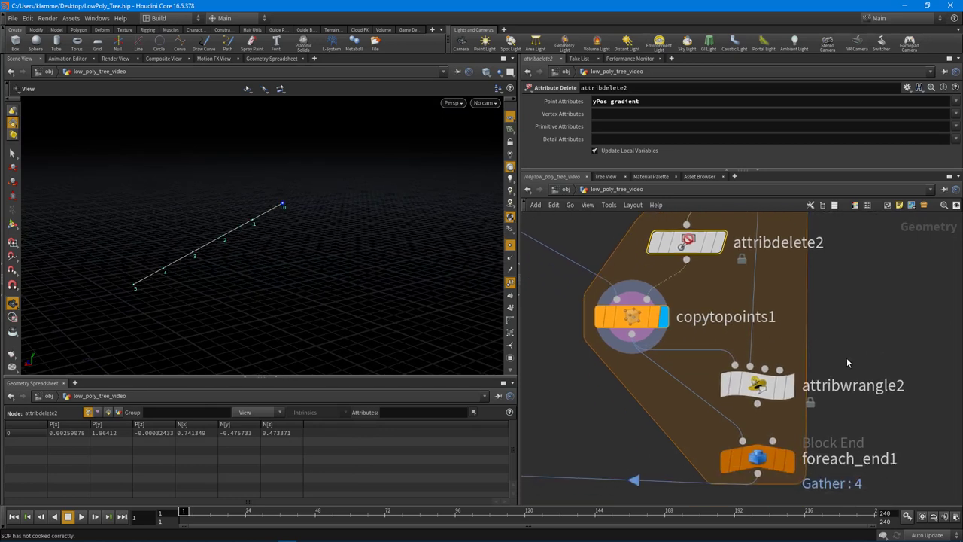
{"action": "scroll", "coordinate": [846, 357], "scroll_direction": "down", "scroll_amount": 2}
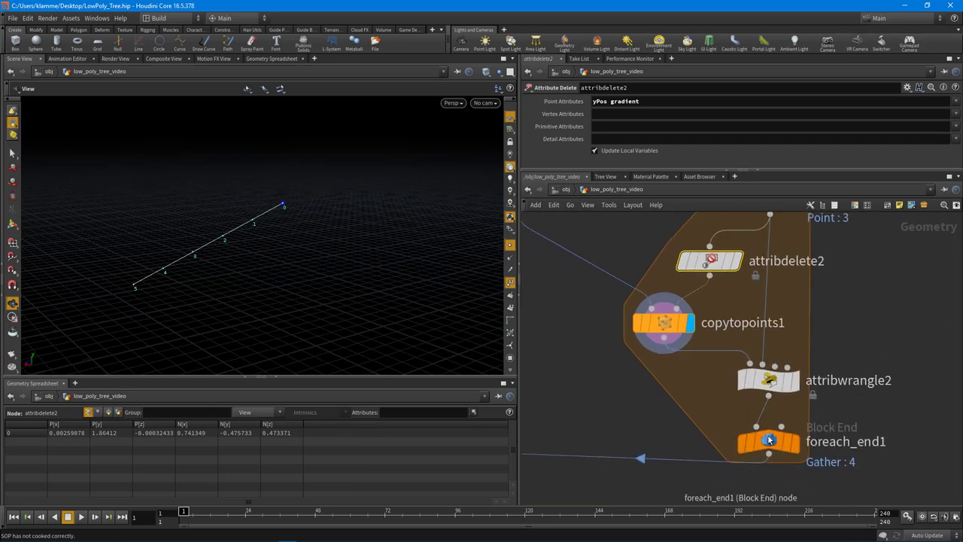
{"action": "left_click_drag", "start_coordinate": [769, 430], "coordinate": [769, 470]}
{"action": "left_click_drag", "start_coordinate": [656, 325], "coordinate": [703, 317]}
{"action": "middle_click_drag", "start_coordinate": [767, 393], "coordinate": [770, 385]}
{"action": "left_click", "coordinate": [768, 380]}
{"action": "left_click", "coordinate": [798, 372]}
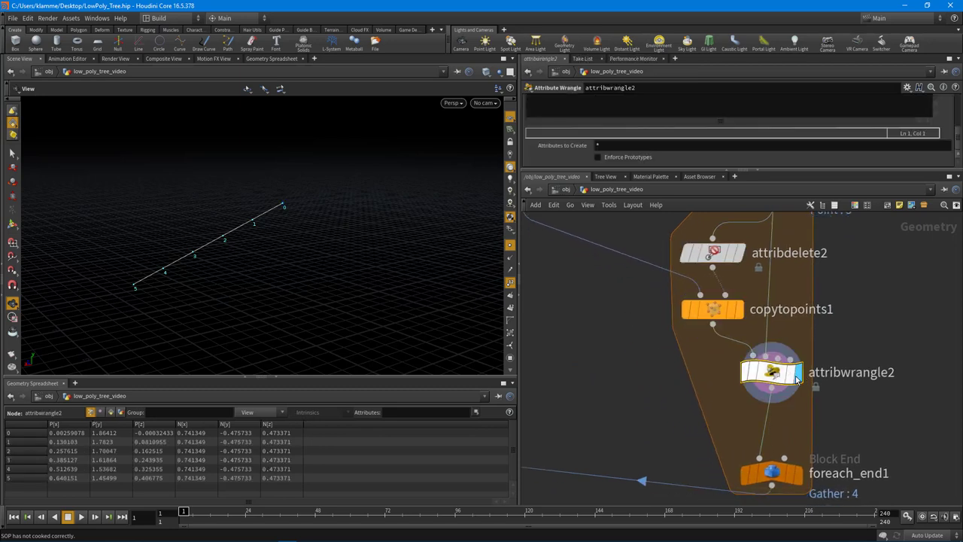
Enlarge attribwrangle2's parameter area and add the comment "//Get Ypos and Gradient from current point" to its VEXpression.
{"action": "left_click_drag", "start_coordinate": [797, 168], "coordinate": [798, 252]}
{"action": "middle_click_drag", "start_coordinate": [837, 358], "coordinate": [825, 380]}
{"action": "scroll", "coordinate": [830, 384], "scroll_direction": "down", "scroll_amount": 1}
{"action": "left_click", "coordinate": [614, 162]}
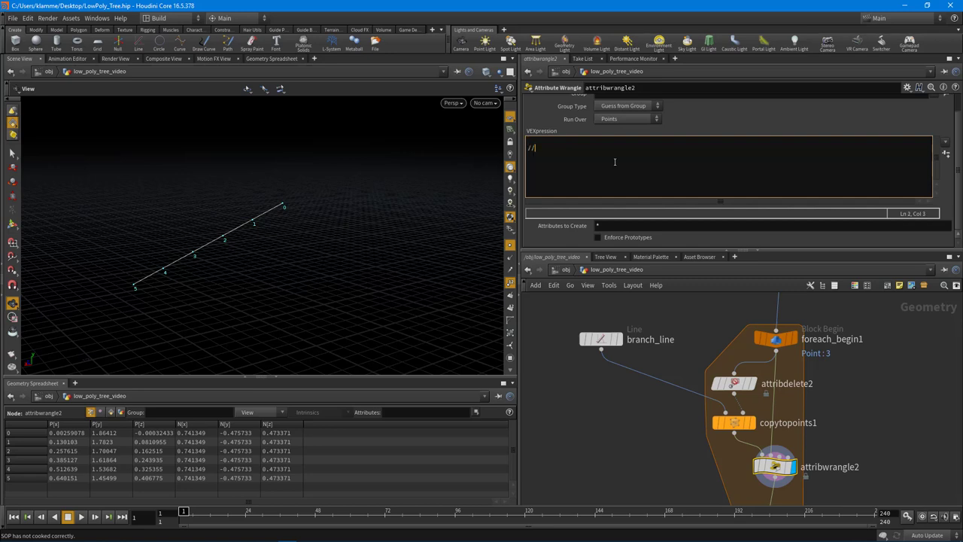
{"action": "type", "text": "//Get Ypos and Gradient from"}
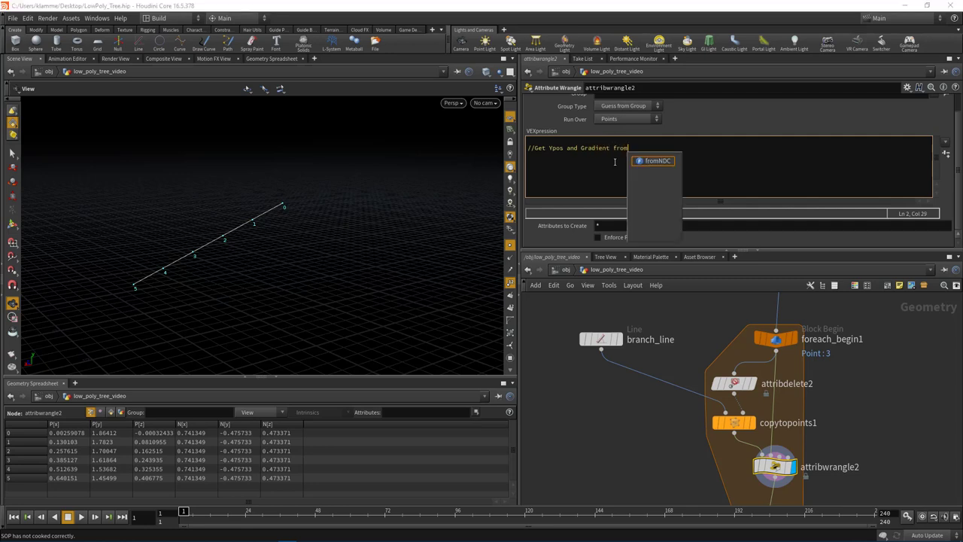
{"action": "type", "text": " current po"}
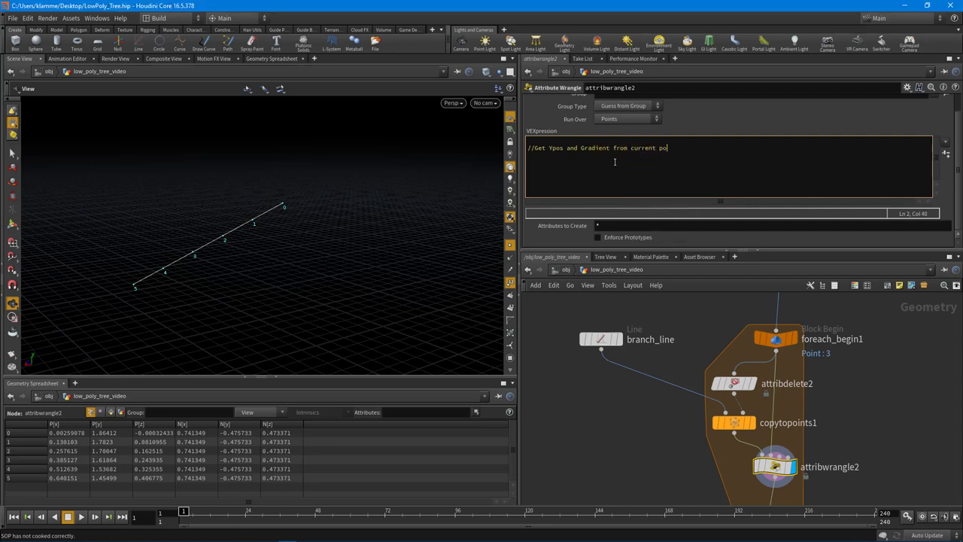
{"action": "type", "text": "int"}
{"action": "key", "text": "Return"}
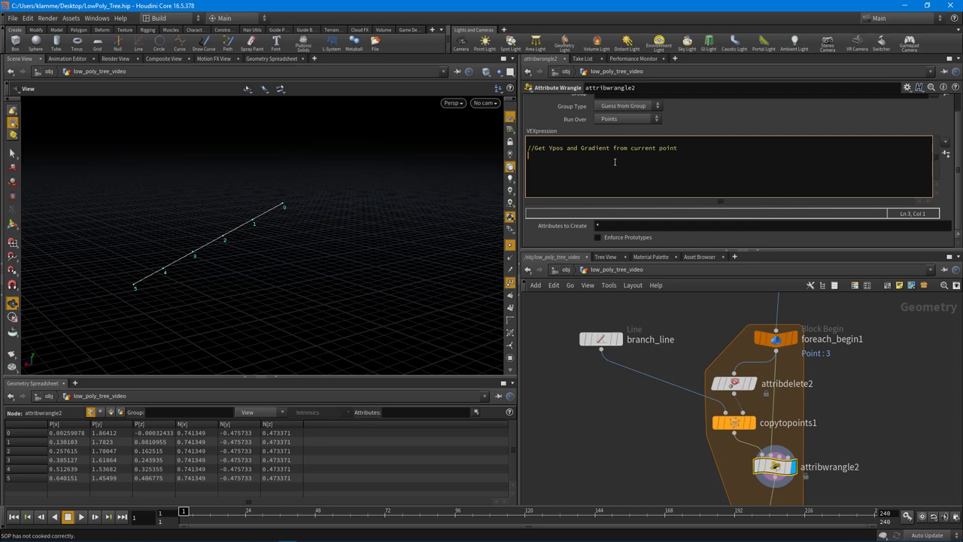
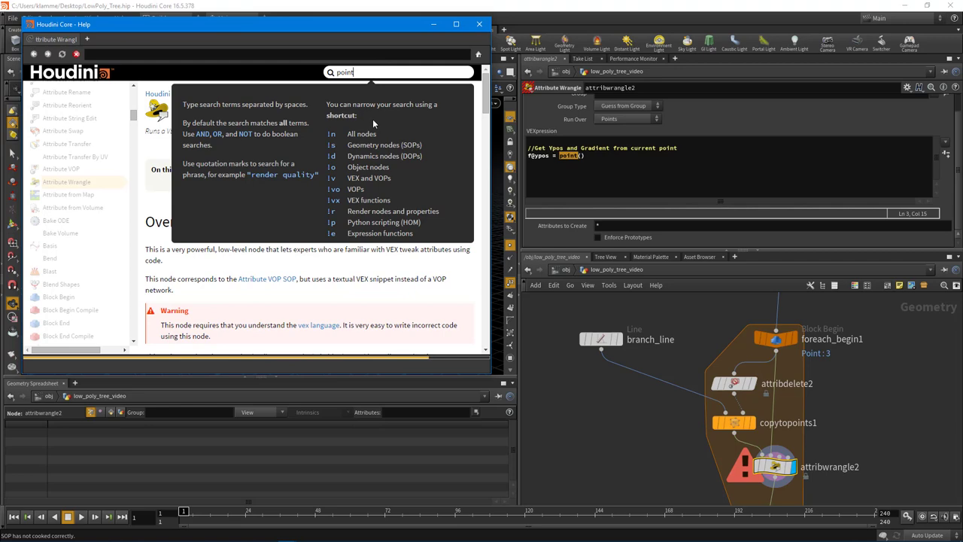
Search the help for "point" and open the VEX point function's reference to read its arguments.
{"action": "key", "text": "Return"}
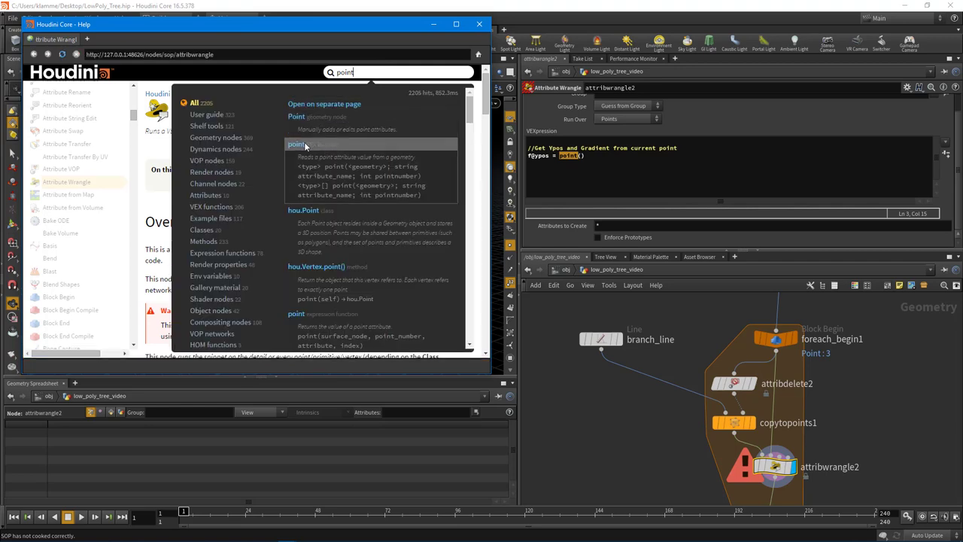
{"action": "left_click", "coordinate": [306, 145]}
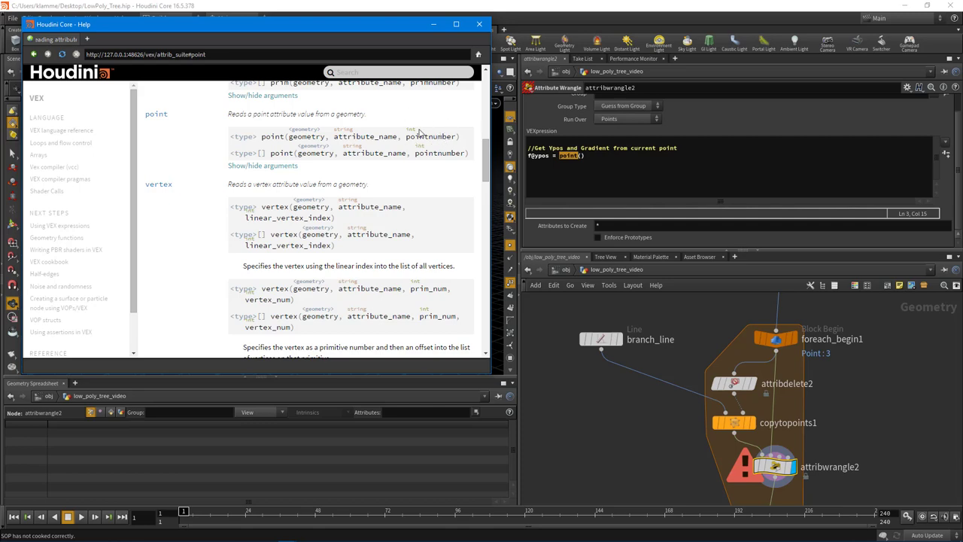
Close the help and complete attribwrangle2's VEXpression line as f@ypos = point(1, "yPos", 0);.
{"action": "left_click", "coordinate": [479, 24]}
{"action": "middle_click_drag", "start_coordinate": [847, 395], "coordinate": [798, 371]}
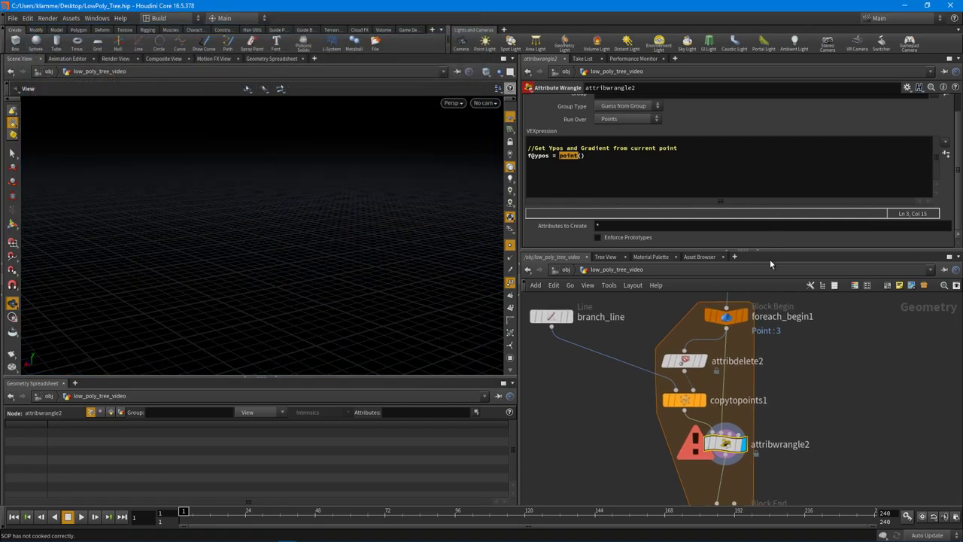
{"action": "middle_click_drag", "start_coordinate": [774, 418], "coordinate": [769, 377]}
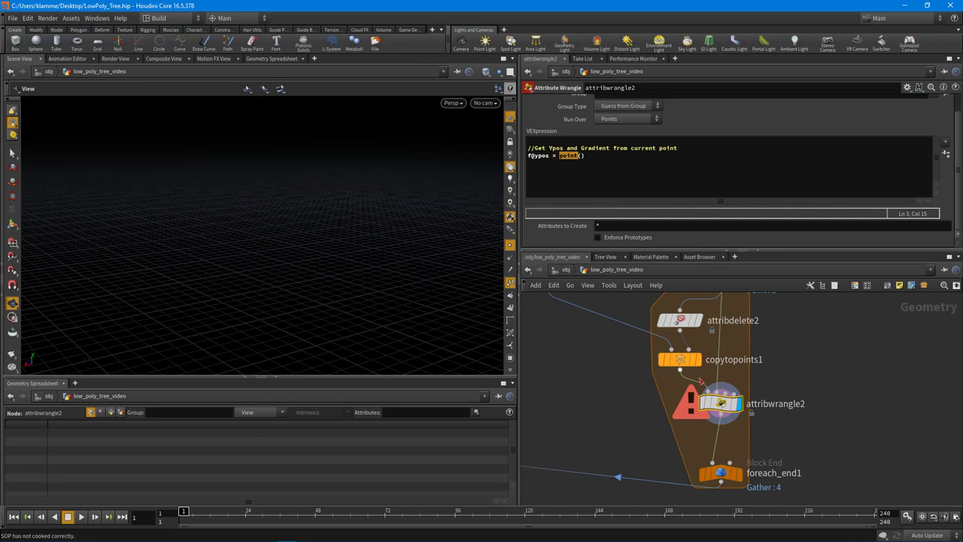
{"action": "scroll", "coordinate": [713, 400], "scroll_direction": "up", "scroll_amount": 5}
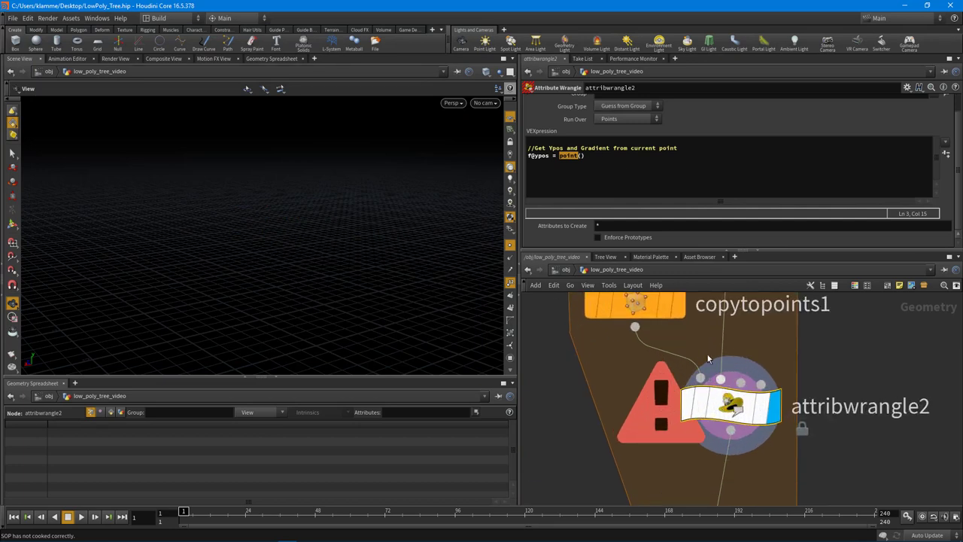
{"action": "left_click", "coordinate": [594, 156]}
{"action": "type", "text": "1"}
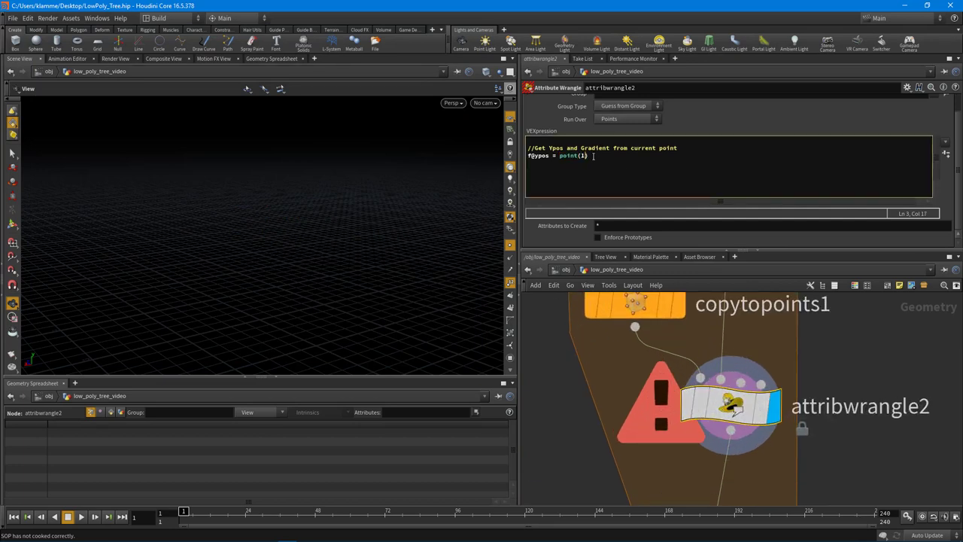
{"action": "type", "text": ", \"yPos\", 0);"}
{"action": "left_click", "coordinate": [844, 374]}
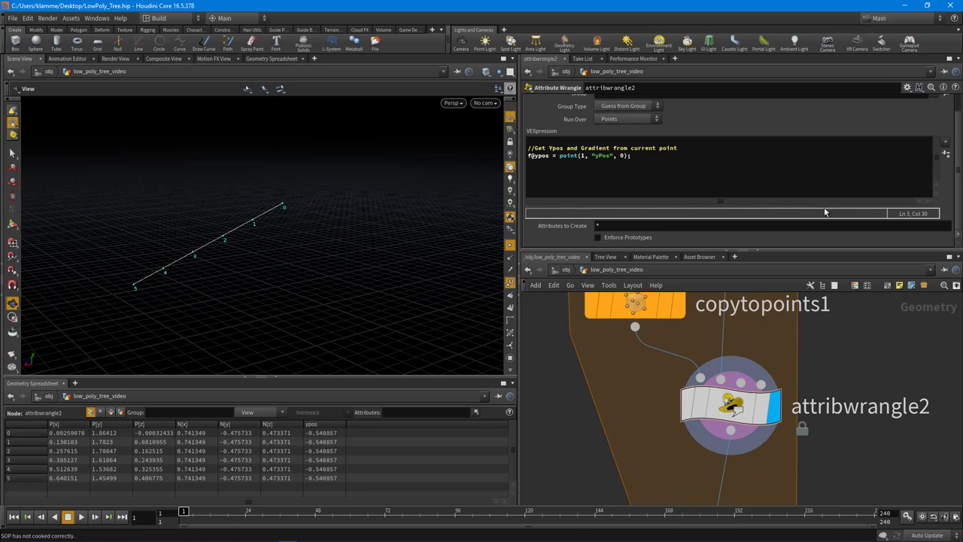
Display foreach_begin1 to examine its point attributes in the spreadsheet, and return the display to attribwrangle2.
{"action": "left_click_drag", "start_coordinate": [797, 249], "coordinate": [797, 186]}
{"action": "scroll", "coordinate": [869, 357], "scroll_direction": "down", "scroll_amount": 3}
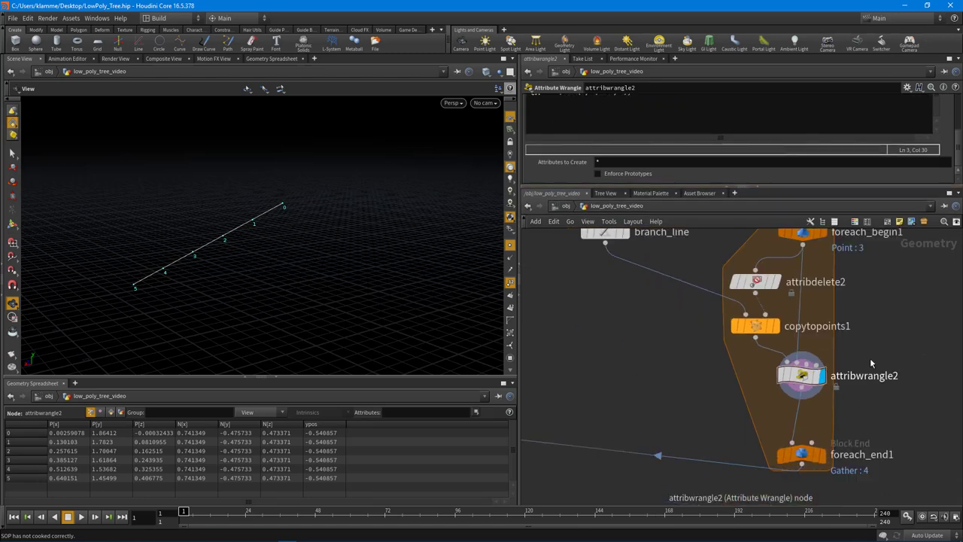
{"action": "left_click", "coordinate": [758, 314]}
{"action": "left_click", "coordinate": [778, 313]}
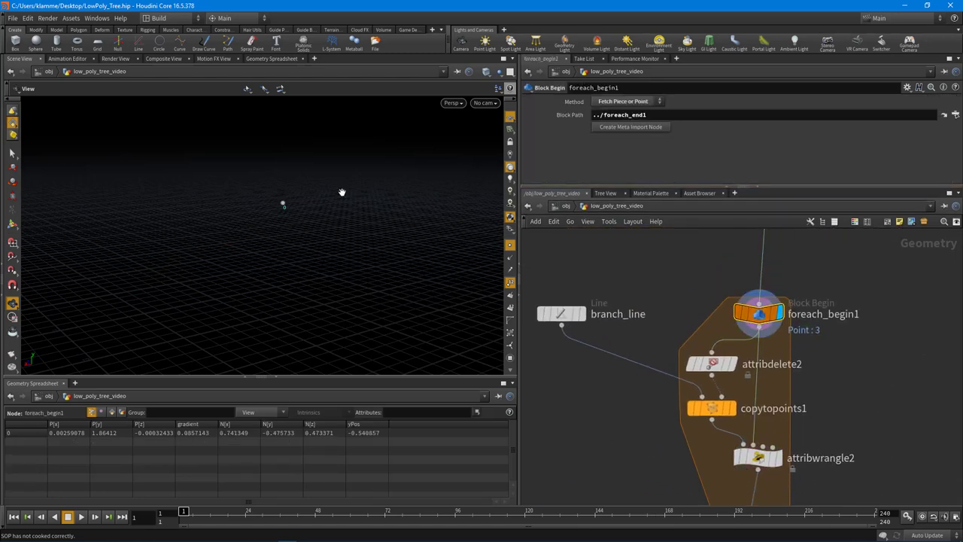
{"action": "middle_click_drag", "start_coordinate": [456, 211], "coordinate": [249, 230]}
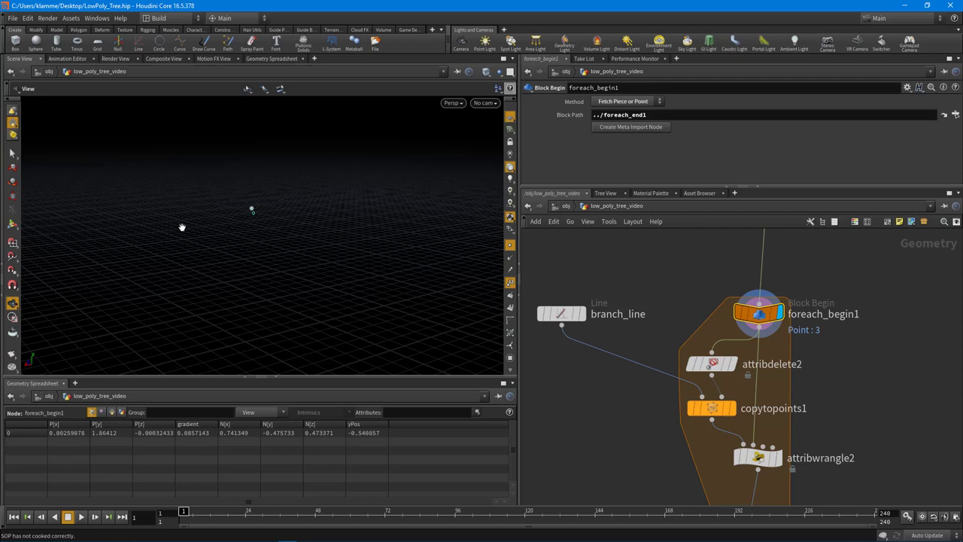
{"action": "middle_click_drag", "start_coordinate": [821, 436], "coordinate": [832, 344]}
{"action": "left_click", "coordinate": [763, 364]}
{"action": "left_click", "coordinate": [784, 364]}
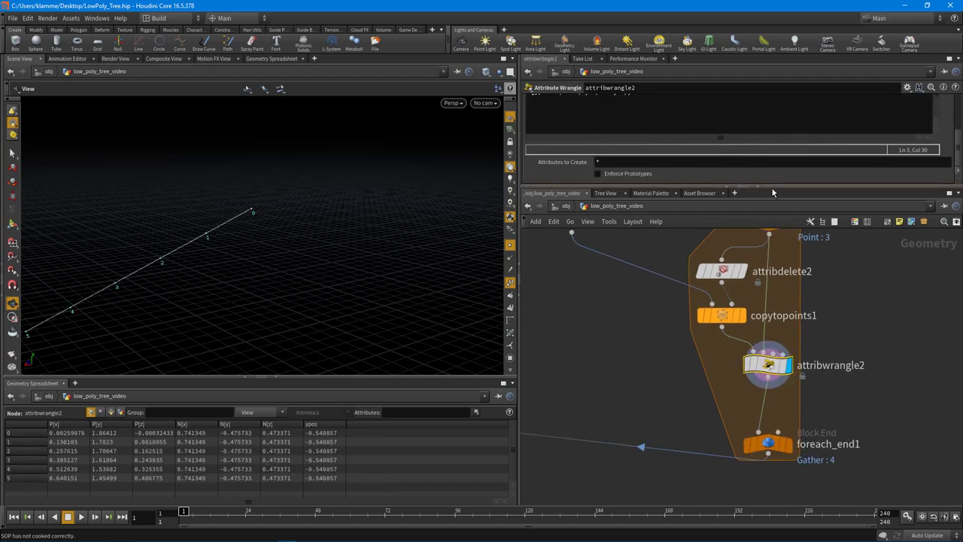
Enlarge the parameter area and add the line f@gradient = point(1, "gradient", 0); below the yPos line in attribwrangle2's VEXpression.
{"action": "left_click_drag", "start_coordinate": [772, 188], "coordinate": [772, 278]}
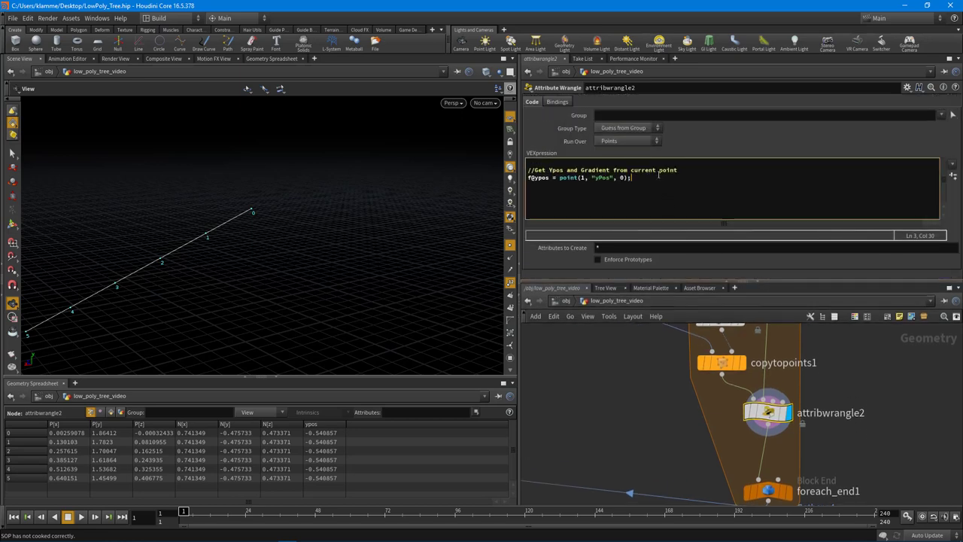
{"action": "key", "text": "Return"}
{"action": "type", "text": "f@gradient"}
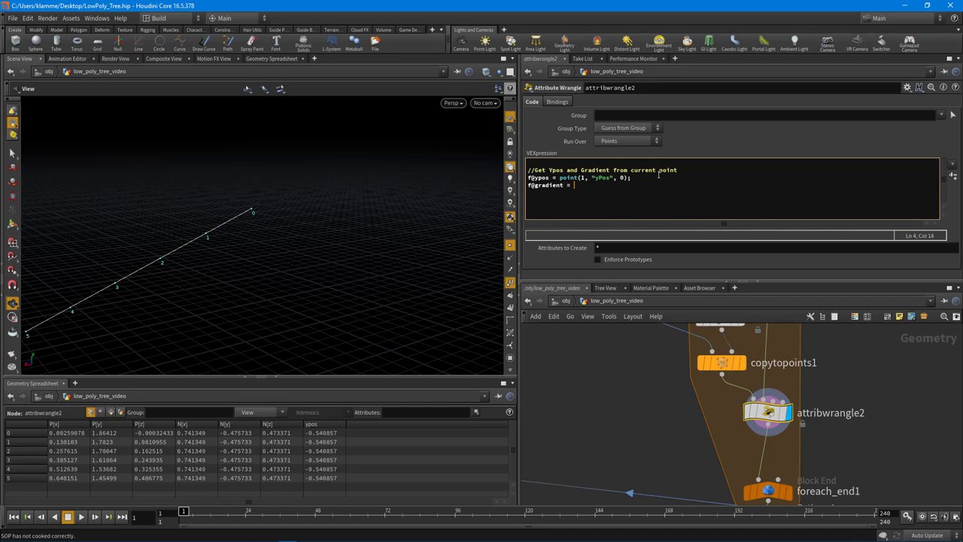
{"action": "type", "text": " = point"}
{"action": "type", "text": "()"}
{"action": "type", "text": "1, \"gradient\""}
{"action": "type", "text": ", 0"}
Rename the attribute written by the gradient line to f@mainGradient and apply the code.
{"action": "key", "text": "BackSpace"}
{"action": "key", "text": "BackSpace"}
{"action": "key", "text": "BackSpace"}
{"action": "key", "text": "BackSpace"}
{"action": "key", "text": "BackSpace"}
{"action": "key", "text": "BackSpace"}
{"action": "key", "text": "BackSpace"}
{"action": "key", "text": "BackSpace"}
{"action": "type", "text": "otherGr"}
{"action": "key", "text": "BackSpace"}
{"action": "key", "text": "BackSpace"}
{"action": "key", "text": "BackSpace"}
{"action": "key", "text": "BackSpace"}
{"action": "key", "text": "BackSpace"}
{"action": "key", "text": "BackSpace"}
{"action": "key", "text": "BackSpace"}
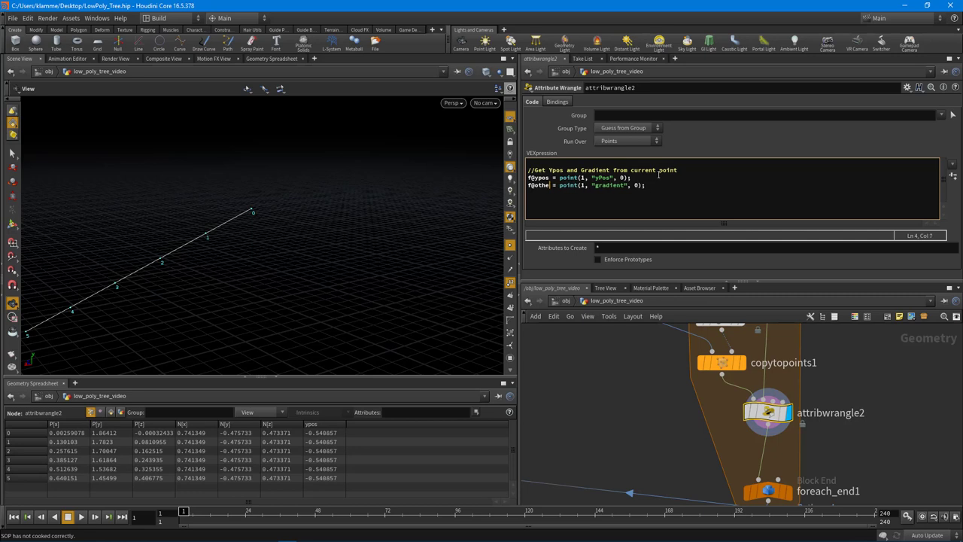
{"action": "type", "text": "mainGradient"}
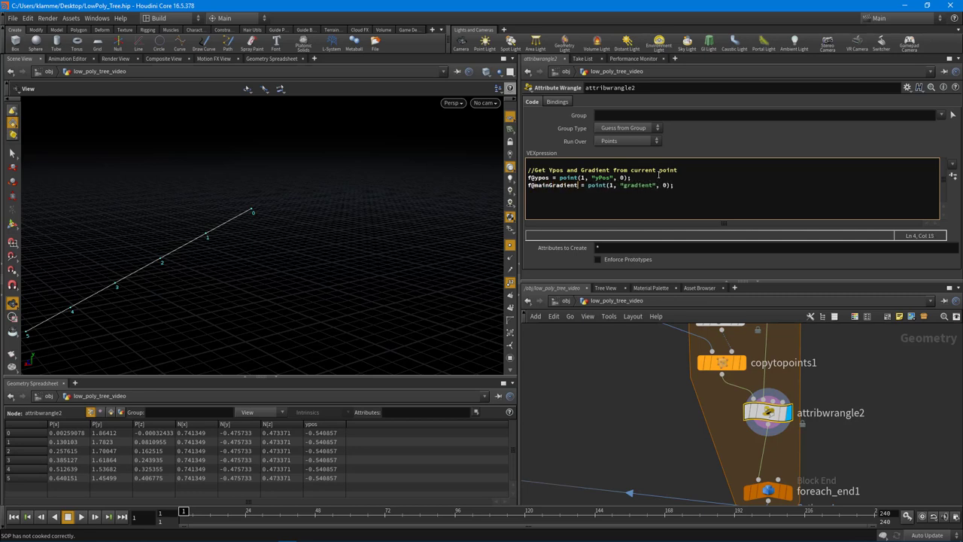
{"action": "left_click", "coordinate": [841, 147]}
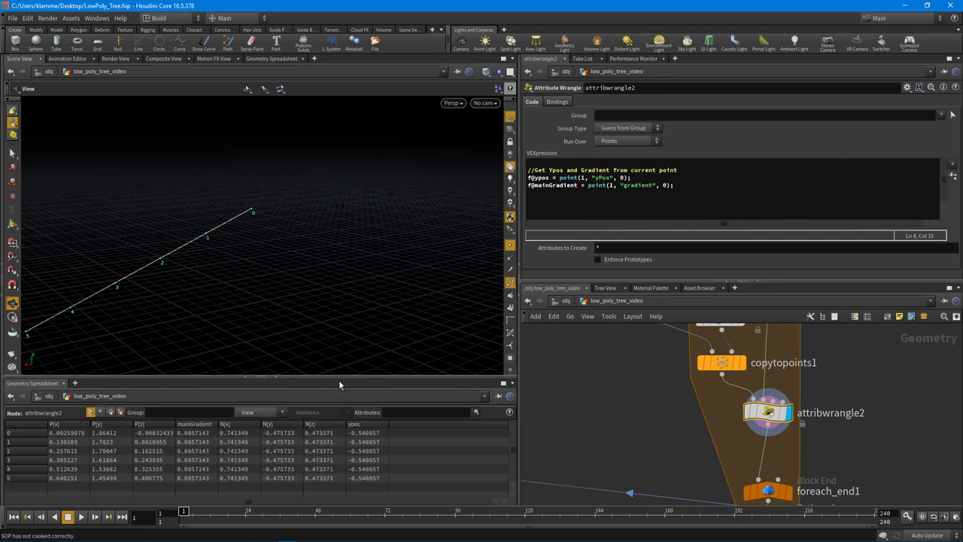
Give the geometry spreadsheet more height, rename f@ypos to f@droopDirection in the VEXpression, and apply the code.
{"action": "left_click_drag", "start_coordinate": [328, 375], "coordinate": [329, 350]}
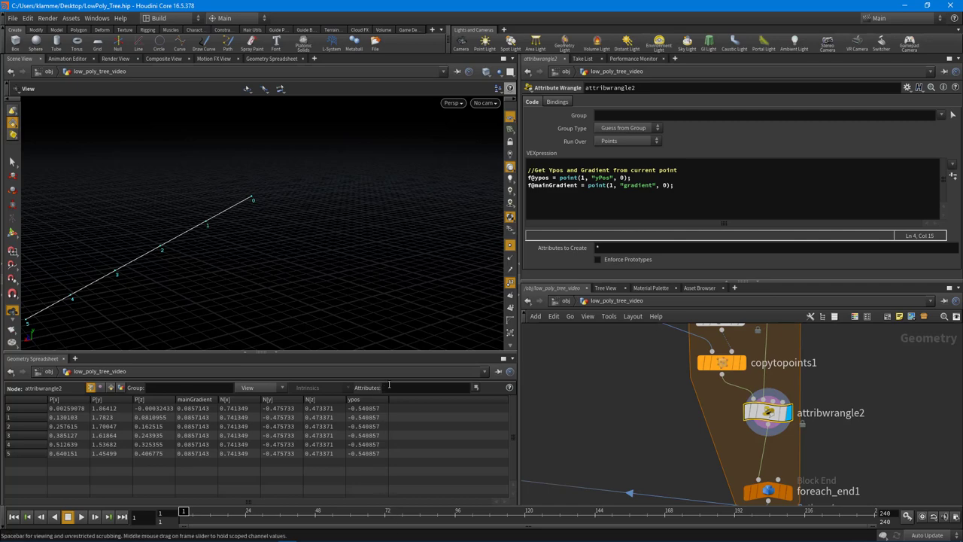
{"action": "left_click_drag", "start_coordinate": [391, 351], "coordinate": [391, 359]}
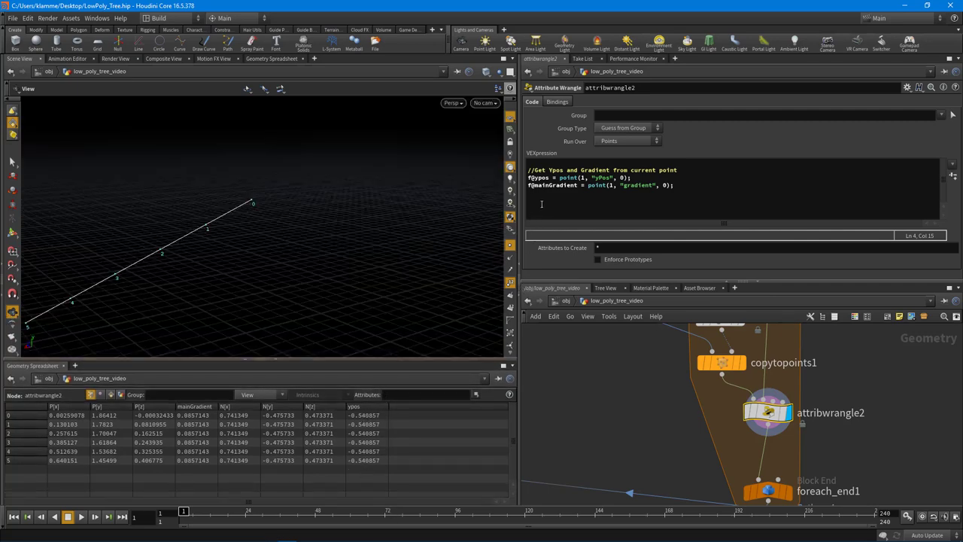
{"action": "left_click", "coordinate": [548, 178]}
{"action": "key", "text": "BackSpace"}
{"action": "key", "text": "BackSpace"}
{"action": "key", "text": "BackSpace"}
{"action": "key", "text": "BackSpace"}
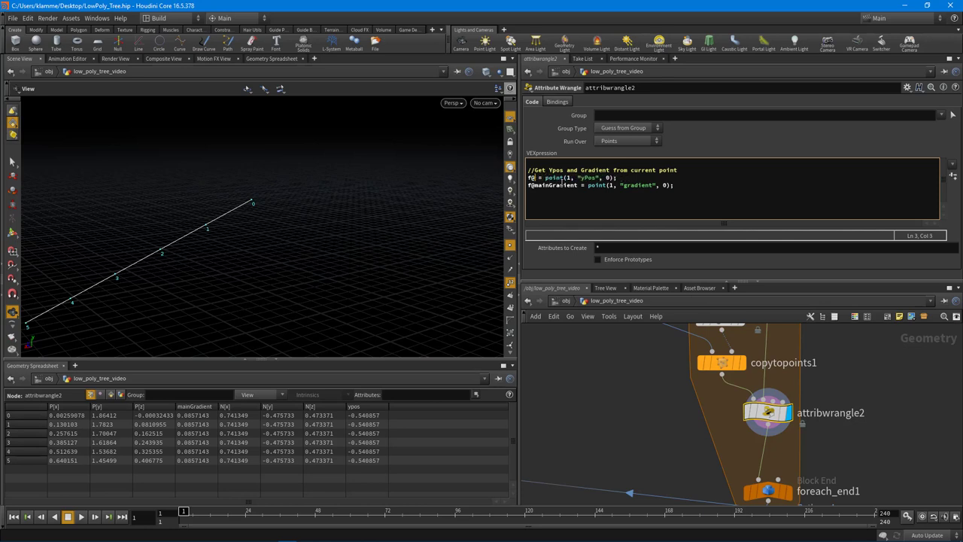
{"action": "type", "text": "droopDirection"}
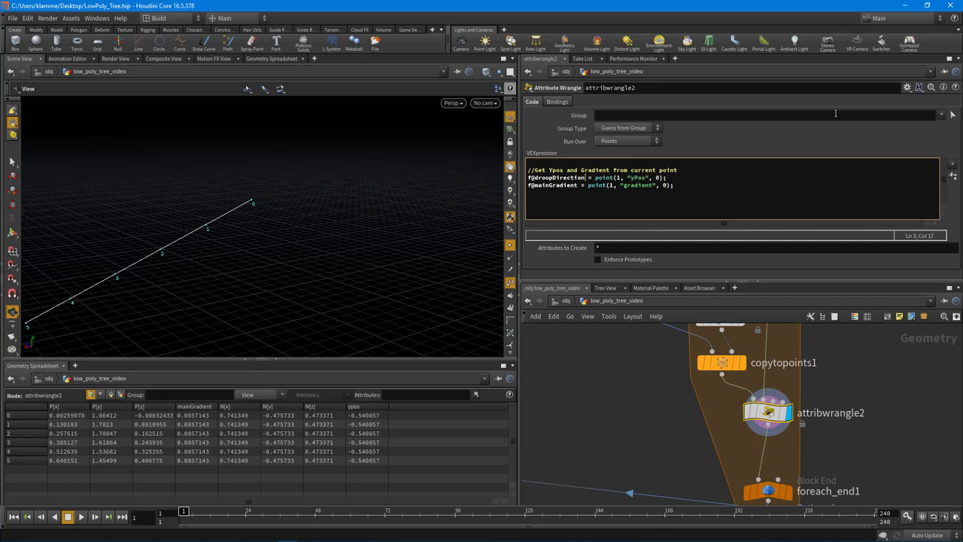
{"action": "left_click", "coordinate": [828, 142]}
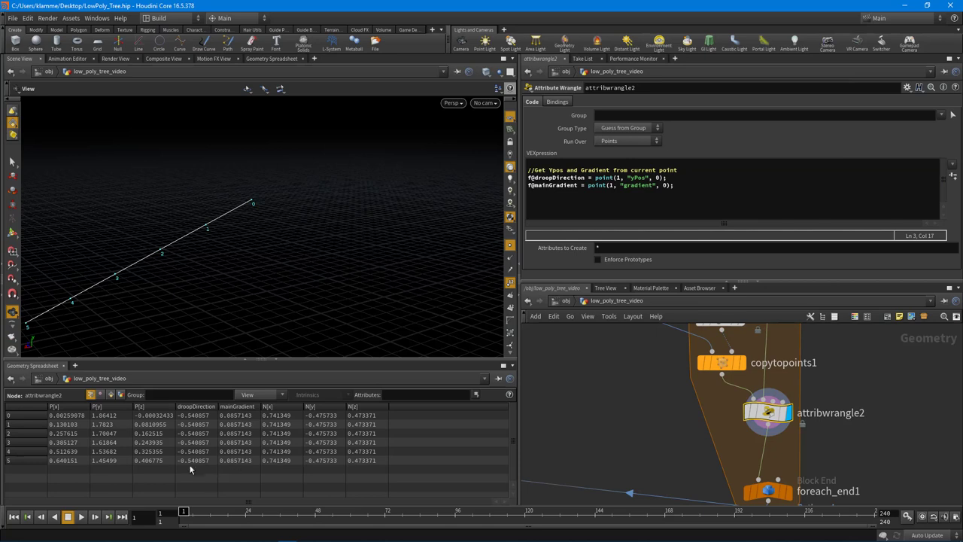
{"action": "right_click_drag", "start_coordinate": [218, 275], "coordinate": [161, 279]}
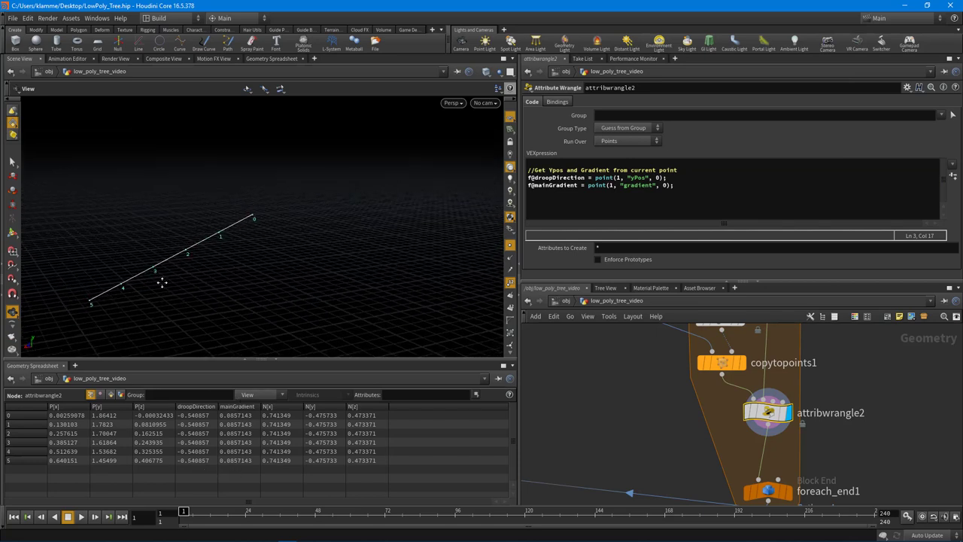
{"action": "middle_click_drag", "start_coordinate": [161, 279], "coordinate": [243, 266]}
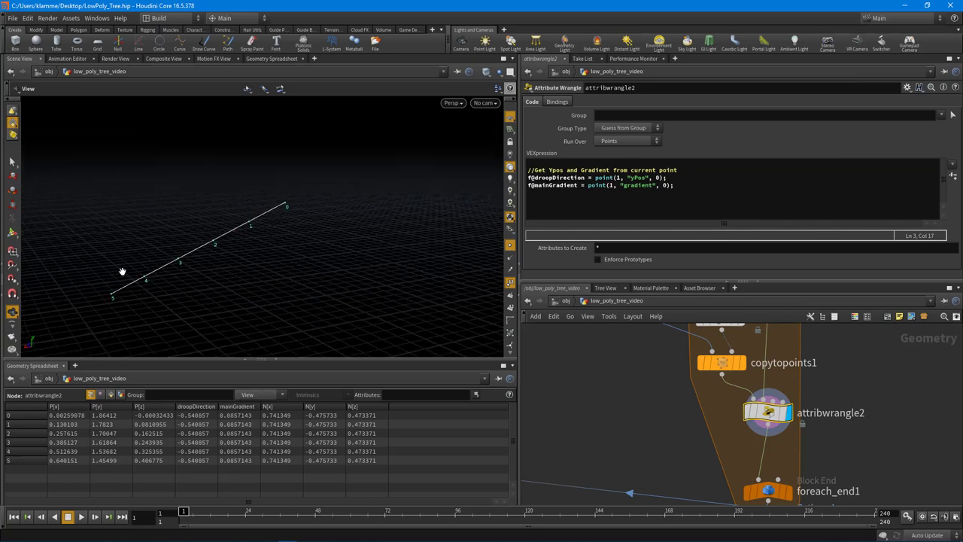
{"action": "left_click_drag", "start_coordinate": [810, 278], "coordinate": [809, 261]}
{"action": "left_click", "coordinate": [708, 154]}
{"action": "key", "text": "Return"}
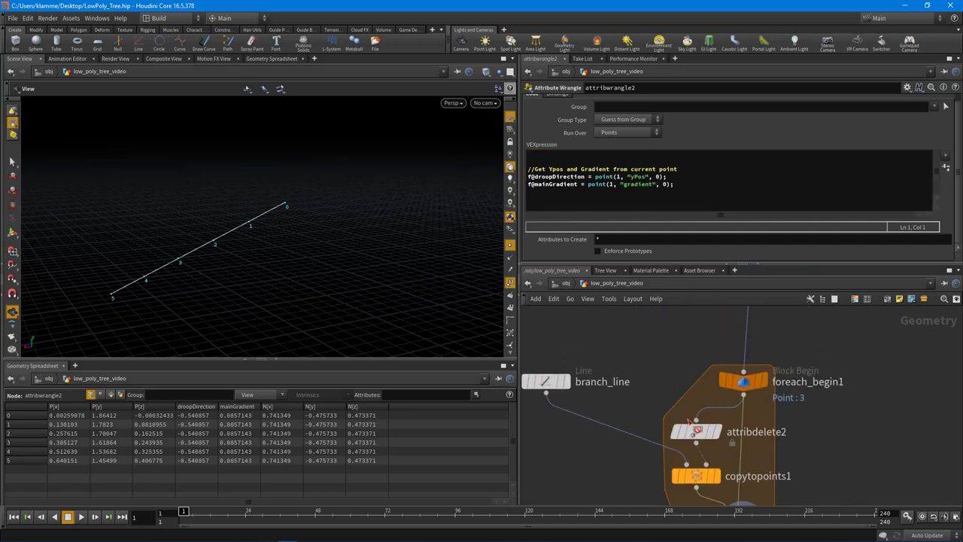
{"action": "scroll", "coordinate": [305, 289], "scroll_direction": "down", "scroll_amount": 2}
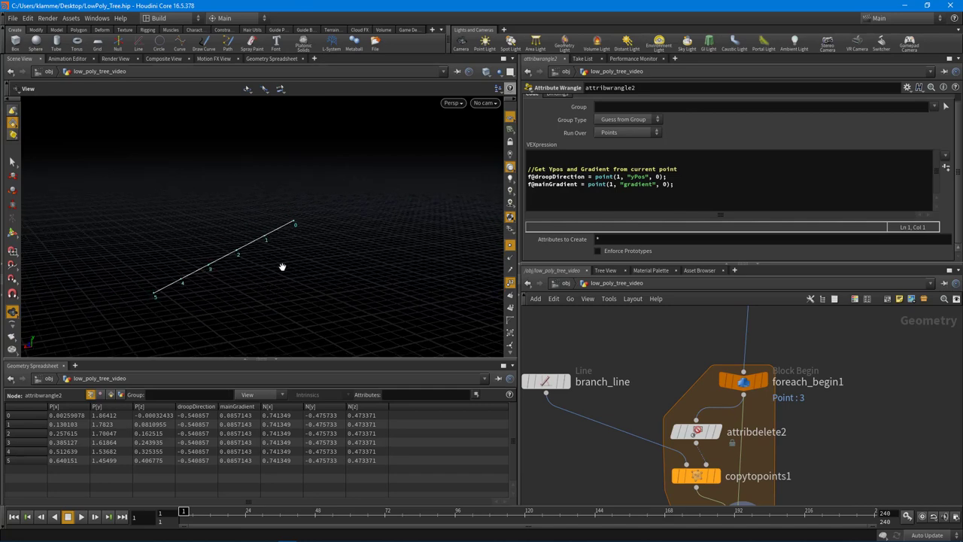
{"action": "scroll", "coordinate": [221, 275], "scroll_direction": "down", "scroll_amount": 3}
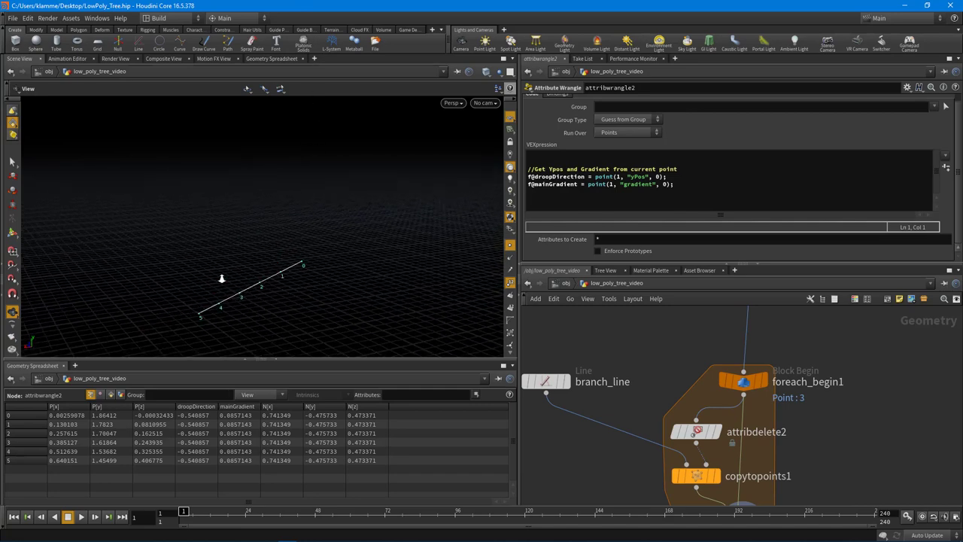
{"action": "left_click_drag", "start_coordinate": [285, 279], "coordinate": [436, 239]}
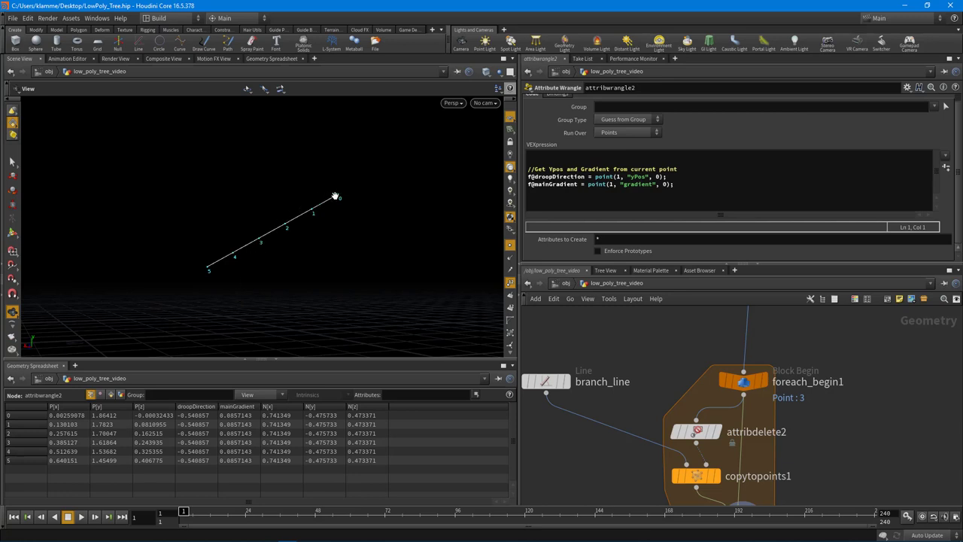
{"action": "left_click_drag", "start_coordinate": [251, 301], "coordinate": [333, 206]}
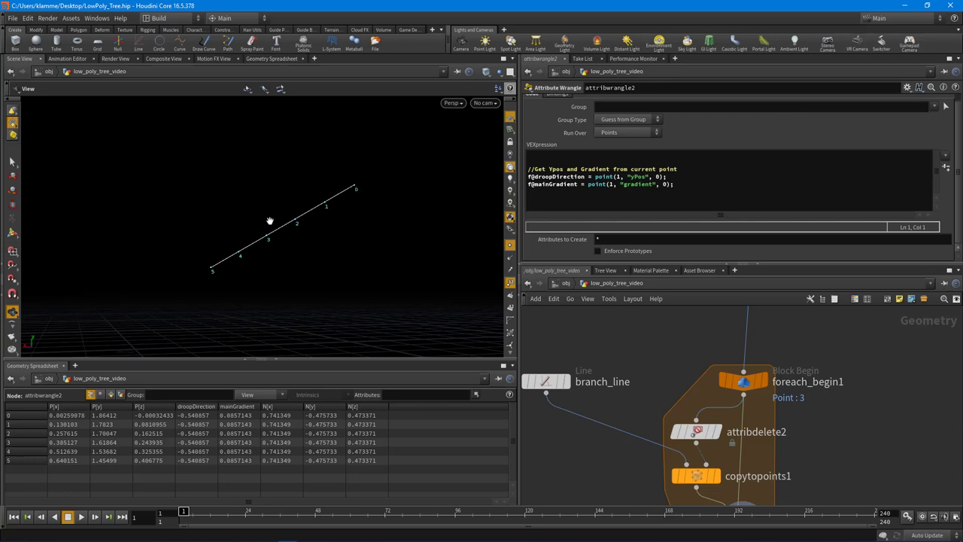
{"action": "left_click_drag", "start_coordinate": [324, 256], "coordinate": [478, 230]}
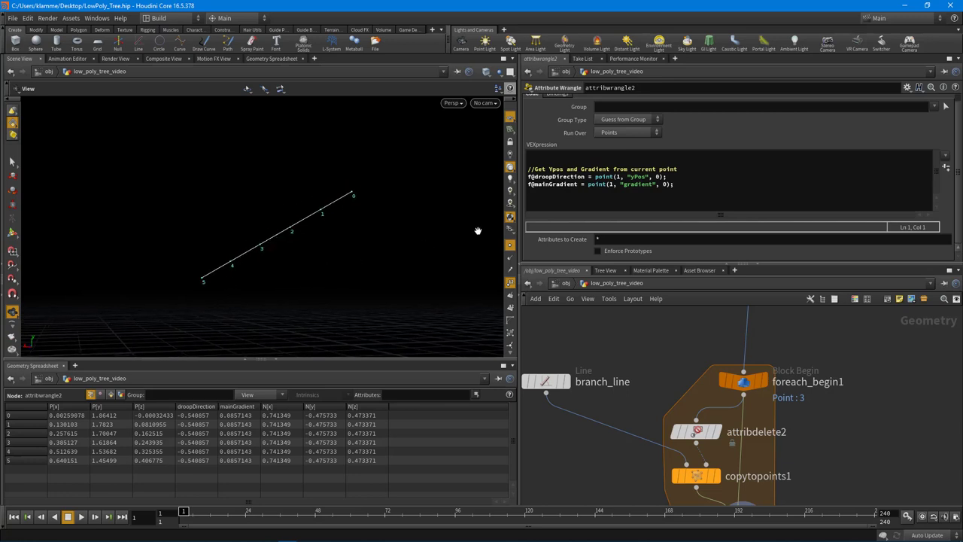
{"action": "left_click", "coordinate": [568, 155]}
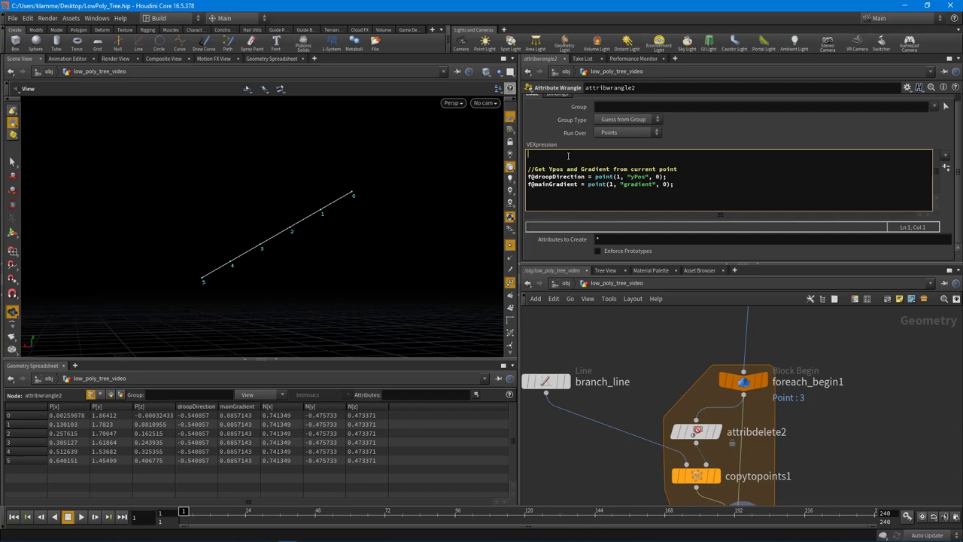
{"action": "type", "text": "float gradient"}
{"action": "type", "text": "= @ptnum / @numpt-1"}
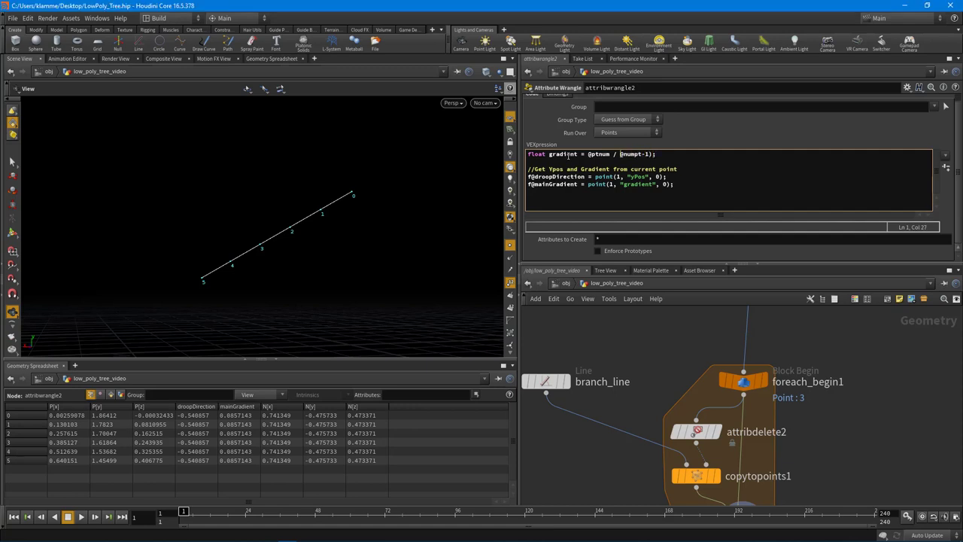
{"action": "type", "text": "(float)@ptnum / (float)("}
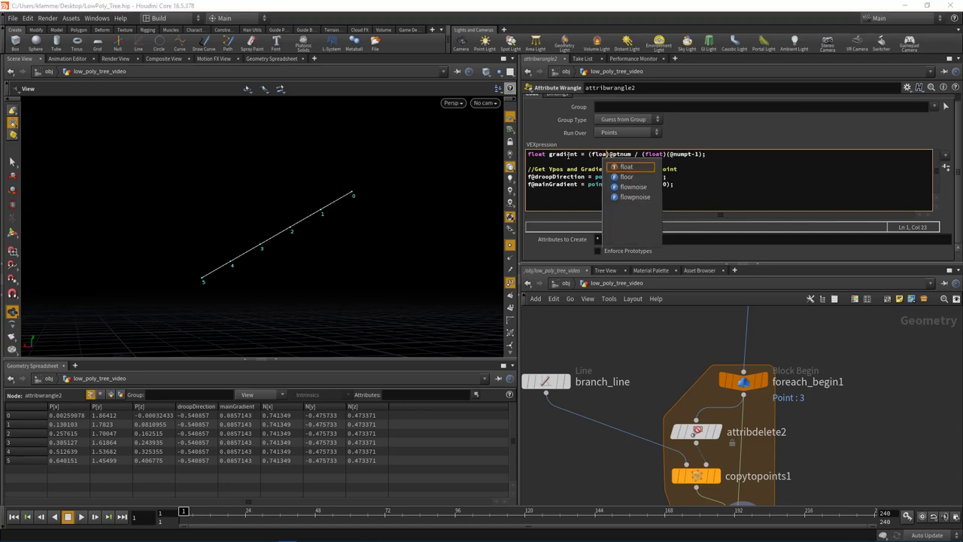
{"action": "scroll", "coordinate": [366, 215], "scroll_direction": "up", "scroll_amount": 2}
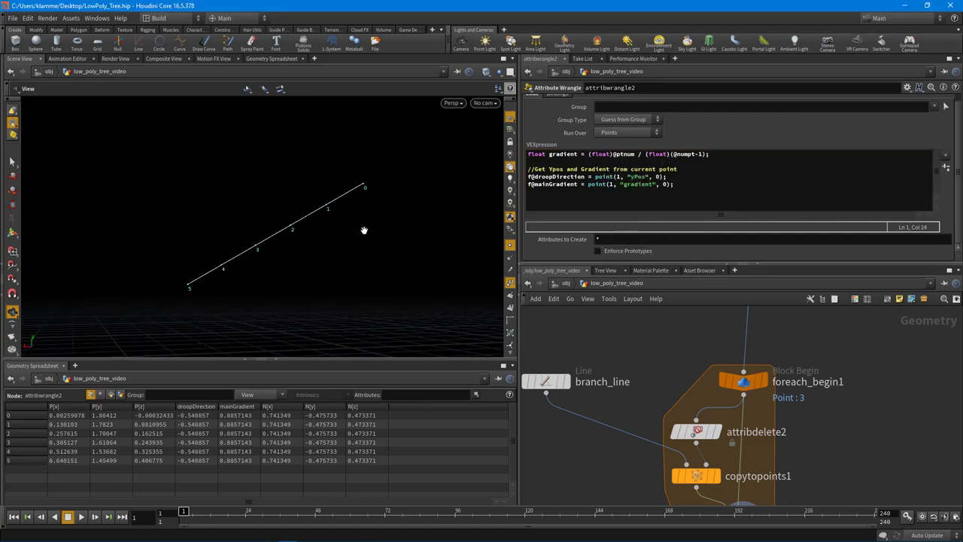
{"action": "left_click_drag", "start_coordinate": [211, 316], "coordinate": [333, 187]}
{"action": "left_click_drag", "start_coordinate": [198, 263], "coordinate": [260, 248]}
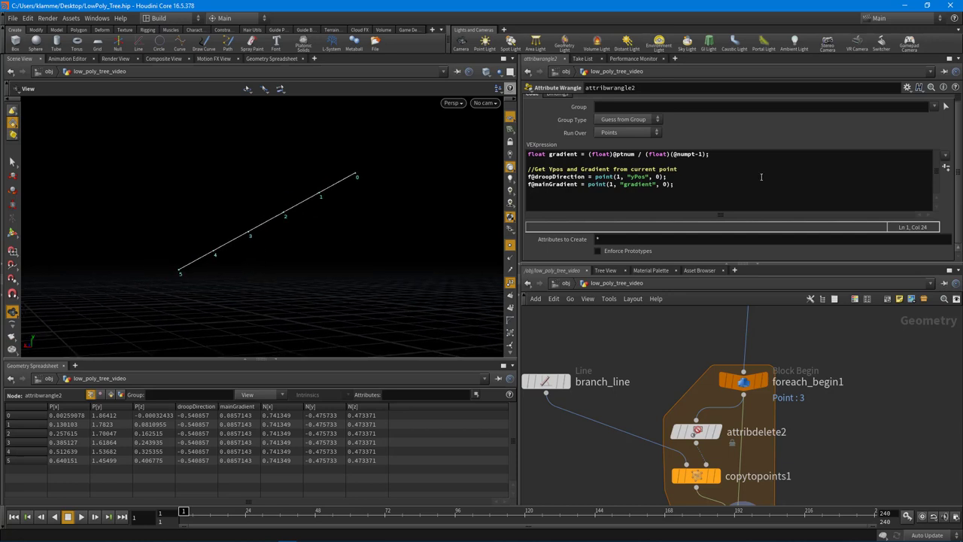
{"action": "left_click", "coordinate": [684, 188]}
{"action": "key", "text": "Return"}
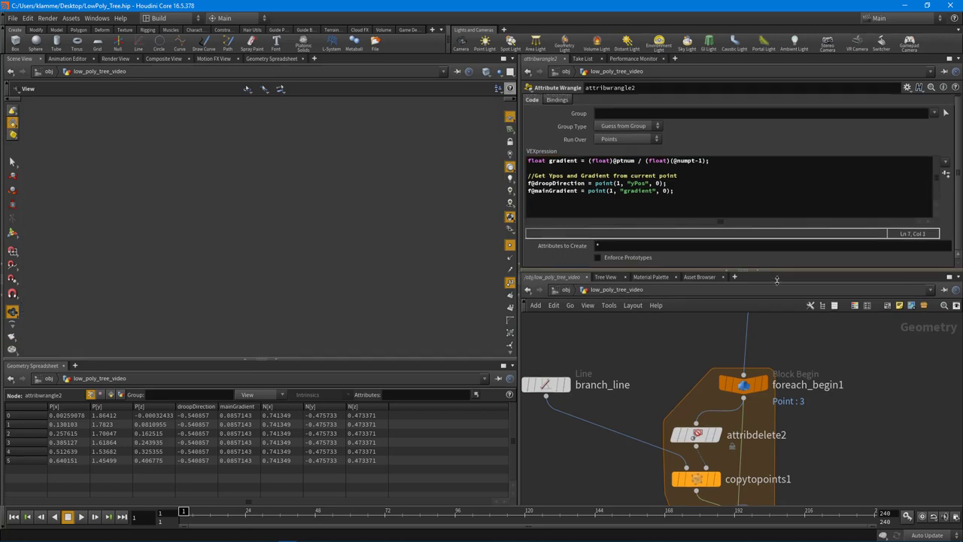
{"action": "left_click_drag", "start_coordinate": [778, 268], "coordinate": [778, 304]}
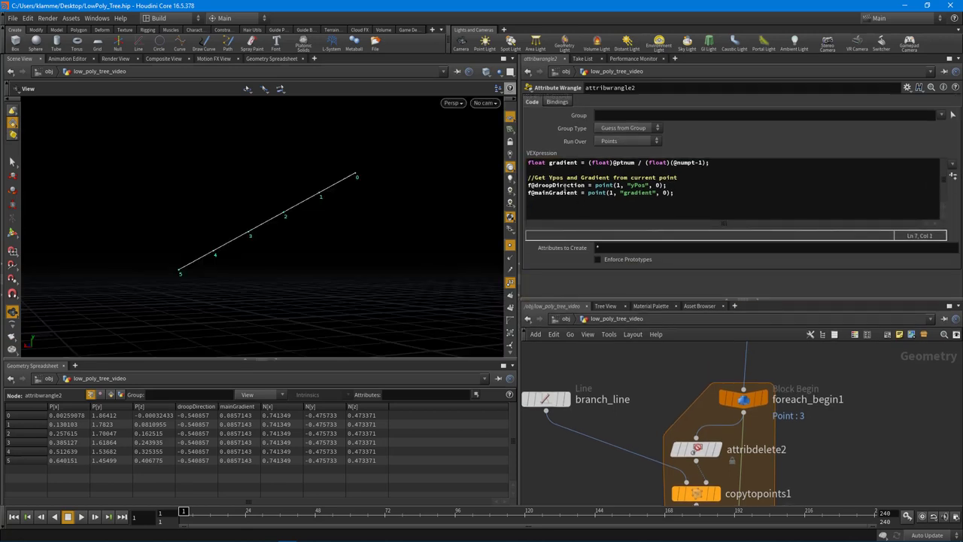
{"action": "left_click", "coordinate": [556, 206]}
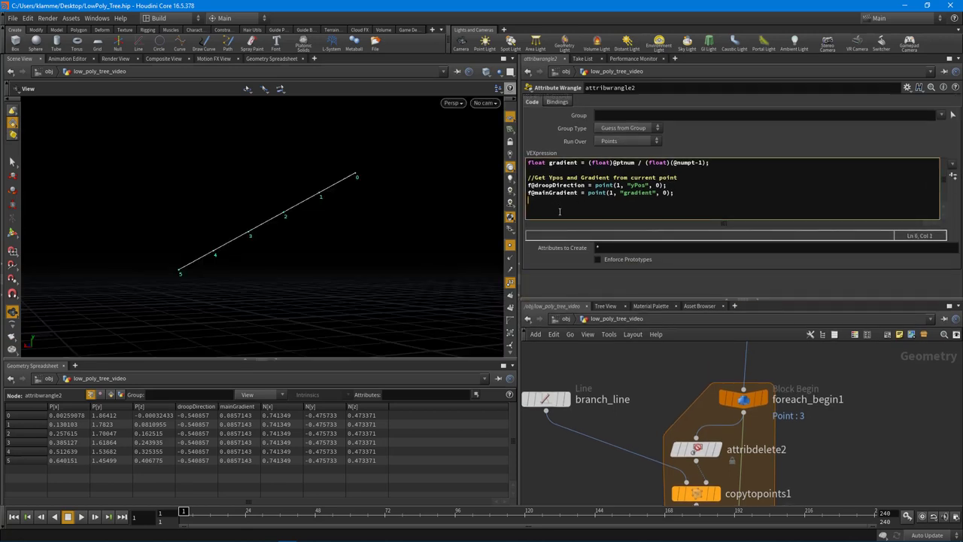
{"action": "key", "text": "Return"}
{"action": "type", "text": "@droopDirection;"}
{"action": "left_click", "coordinate": [799, 143]}
Template copytopoints1 to compare the original branch line with the shifted one from attribwrangle2.
{"action": "middle_click_drag", "start_coordinate": [361, 284], "coordinate": [307, 218]}
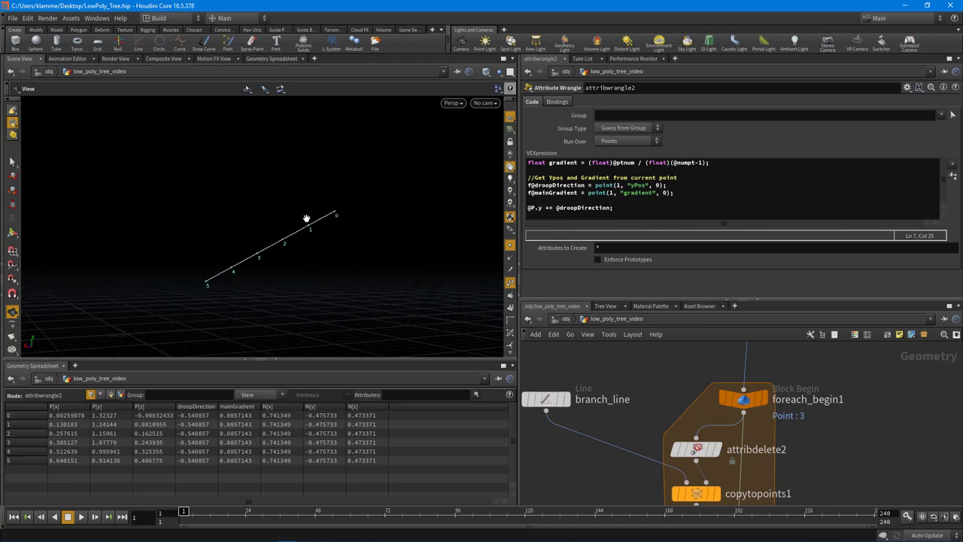
{"action": "scroll", "coordinate": [306, 218], "scroll_direction": "down", "scroll_amount": 1}
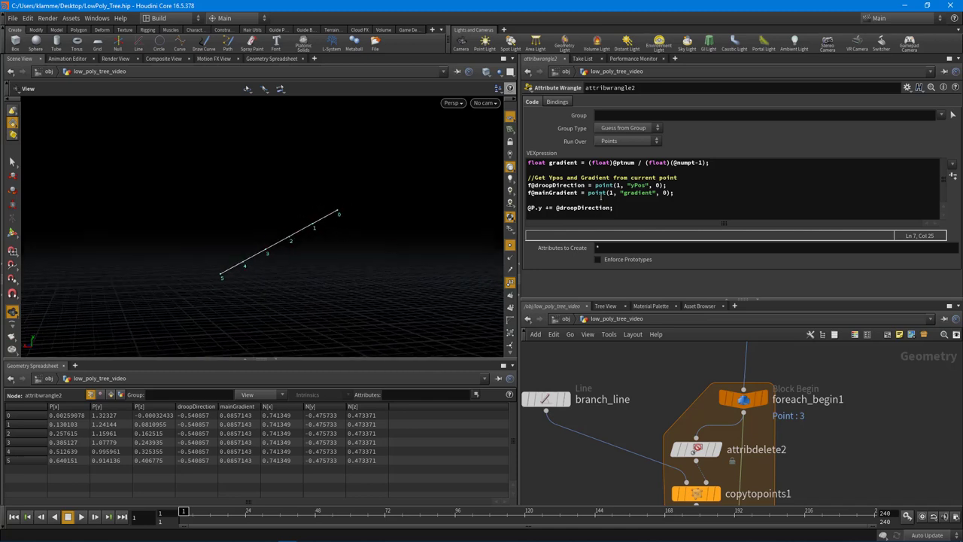
{"action": "mouse_move", "coordinate": [687, 398]}
{"action": "middle_mouse_down"}
{"action": "mouse_move", "coordinate": [674, 354]}
{"action": "mouse_move", "coordinate": [686, 407]}
{"action": "middle_mouse_up"}
{"action": "left_click", "coordinate": [687, 407]}
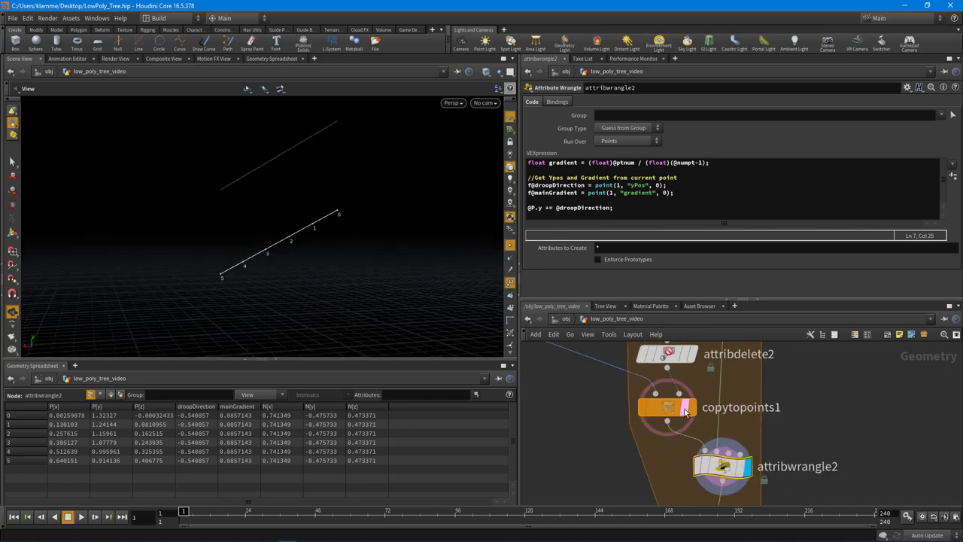
{"action": "left_click_drag", "start_coordinate": [303, 216], "coordinate": [331, 189]}
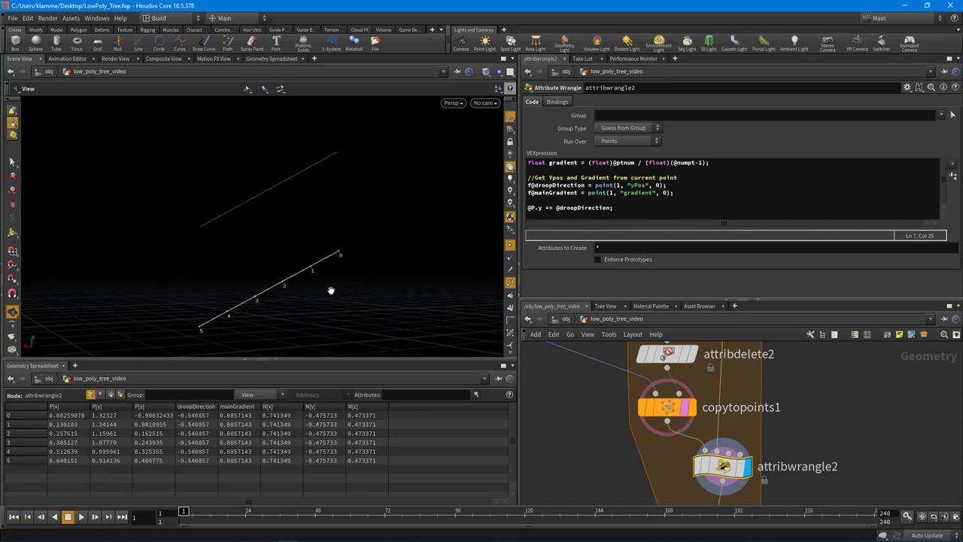
{"action": "left_click", "coordinate": [623, 207]}
{"action": "key", "text": "BackSpace"}
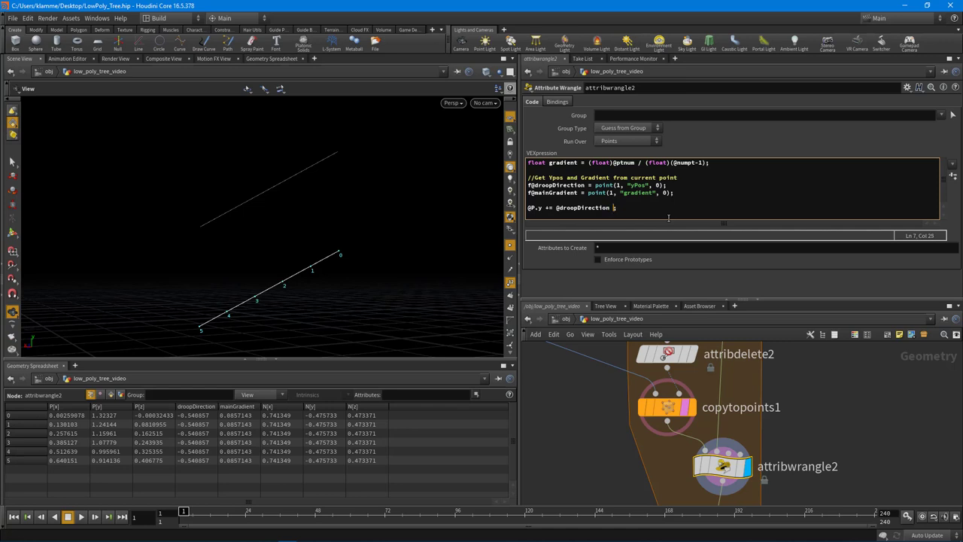
{"action": "left_click_drag", "start_coordinate": [714, 163], "coordinate": [503, 164]}
{"action": "left_click", "coordinate": [621, 208]}
{"action": "type", "text": "chr"}
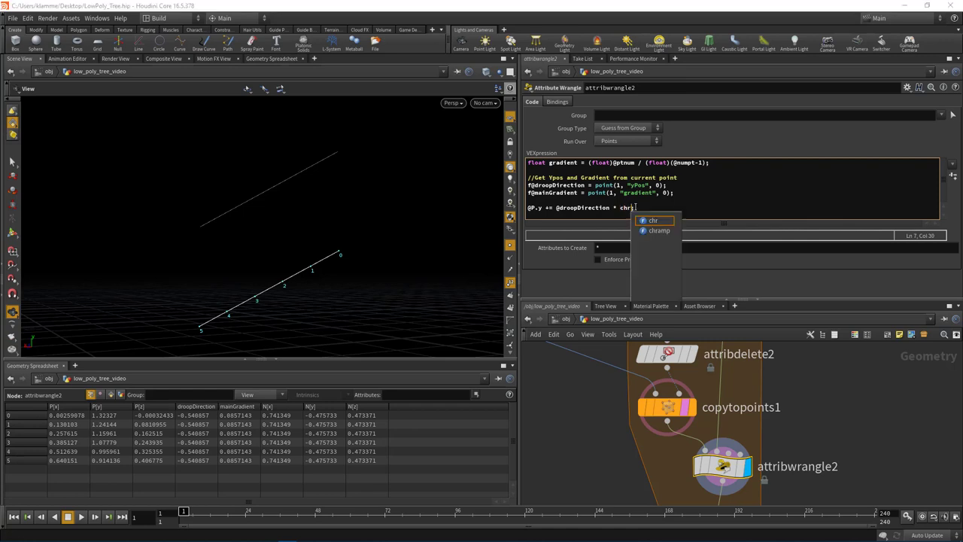
{"action": "type", "text": "amp()"}
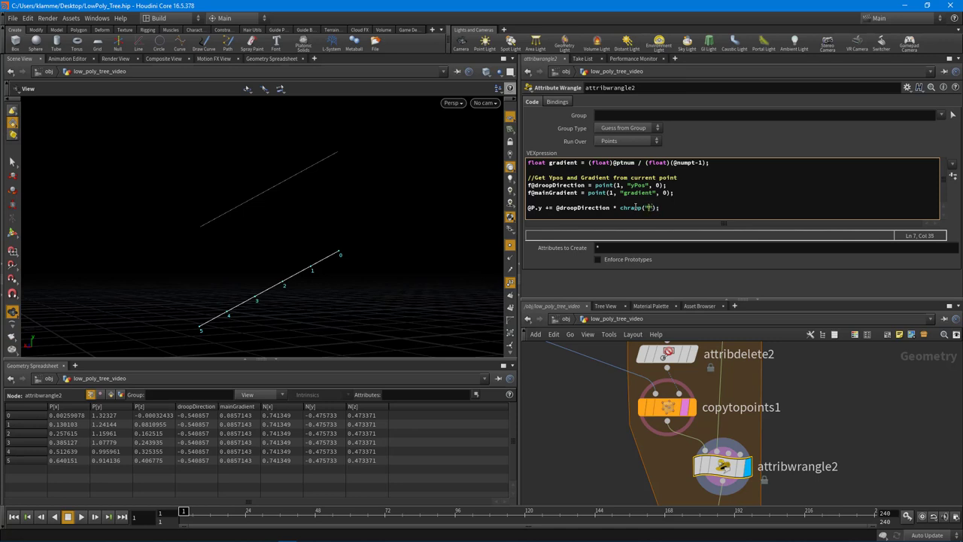
{"action": "type", "text": "\"Droop"}
{"action": "type", "text": "adient"}
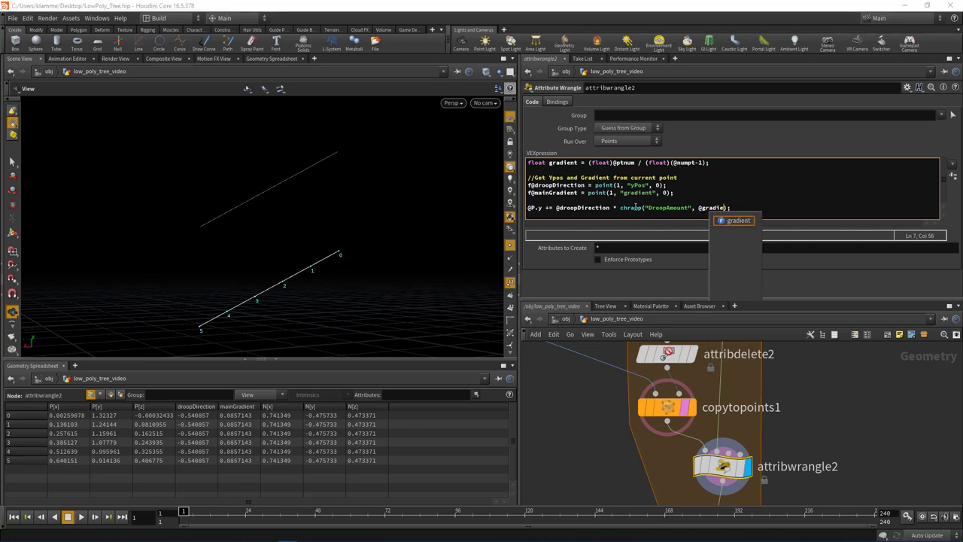
{"action": "left_click", "coordinate": [816, 136]}
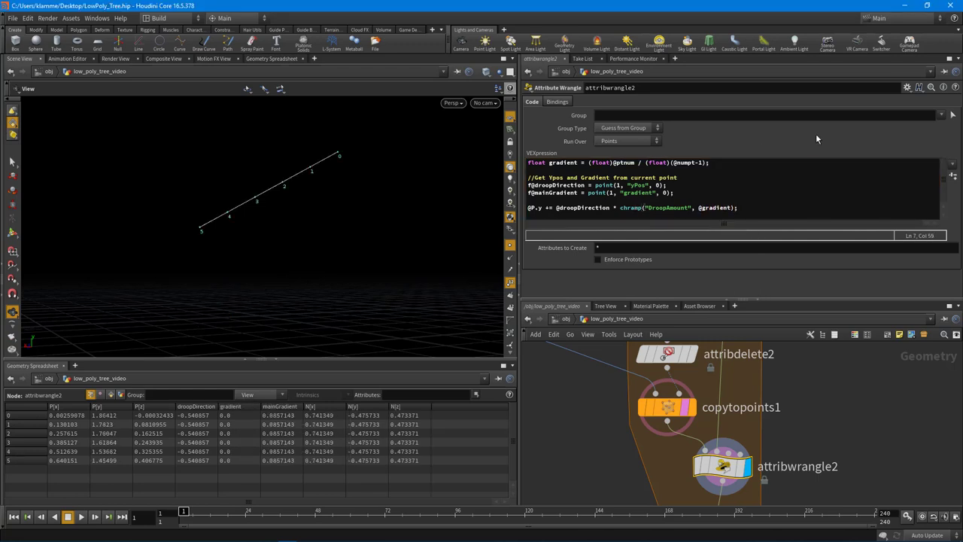
Create the DroopAmount ramp parameter from the code and add a middle ramp point at position about 0.53 with value 0.8.
{"action": "left_click", "coordinate": [952, 176]}
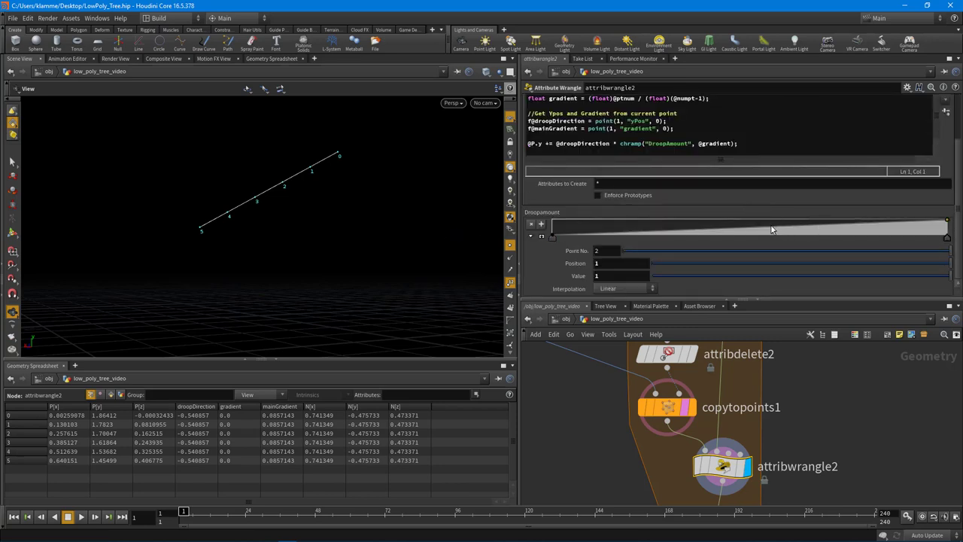
{"action": "left_click_drag", "start_coordinate": [771, 229], "coordinate": [760, 225]}
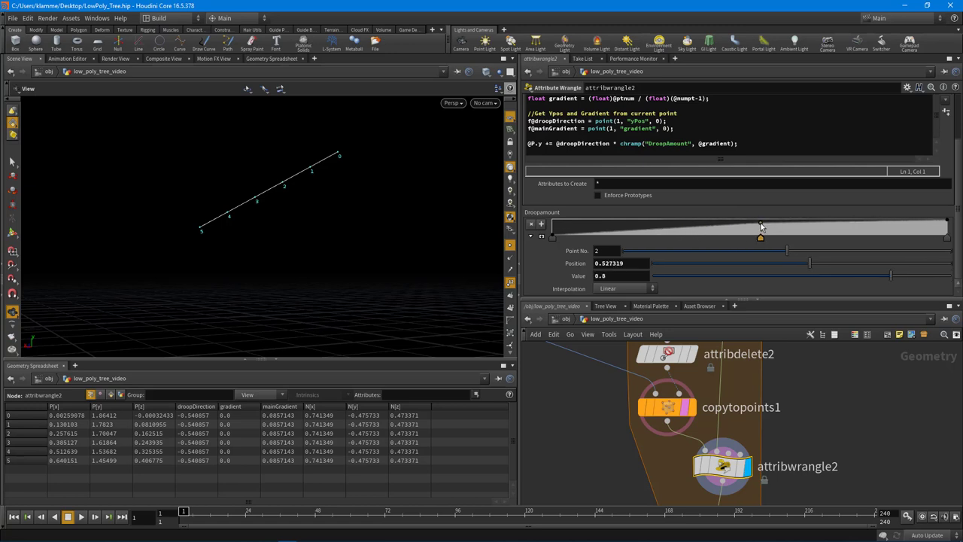
{"action": "middle_click_drag", "start_coordinate": [725, 472], "coordinate": [722, 438]}
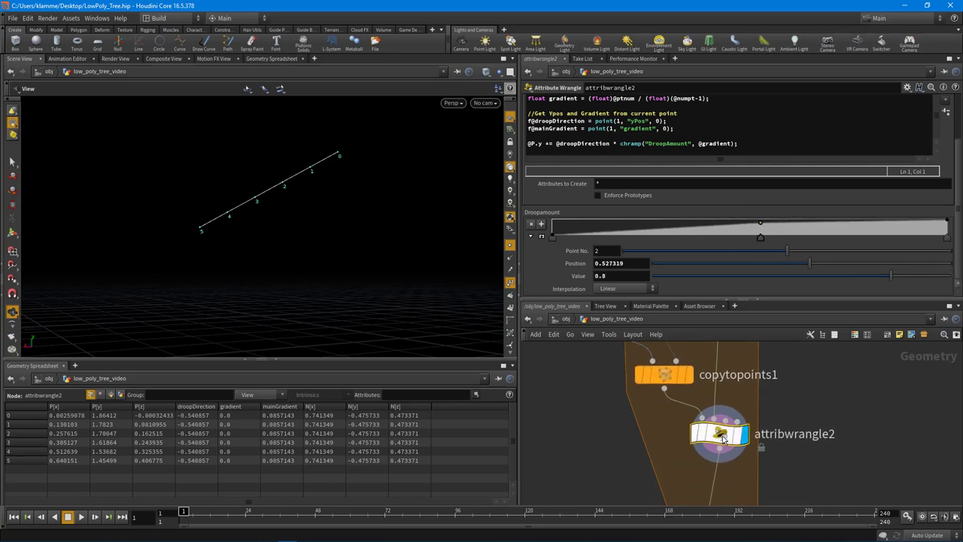
{"action": "left_click_drag", "start_coordinate": [318, 263], "coordinate": [311, 253]}
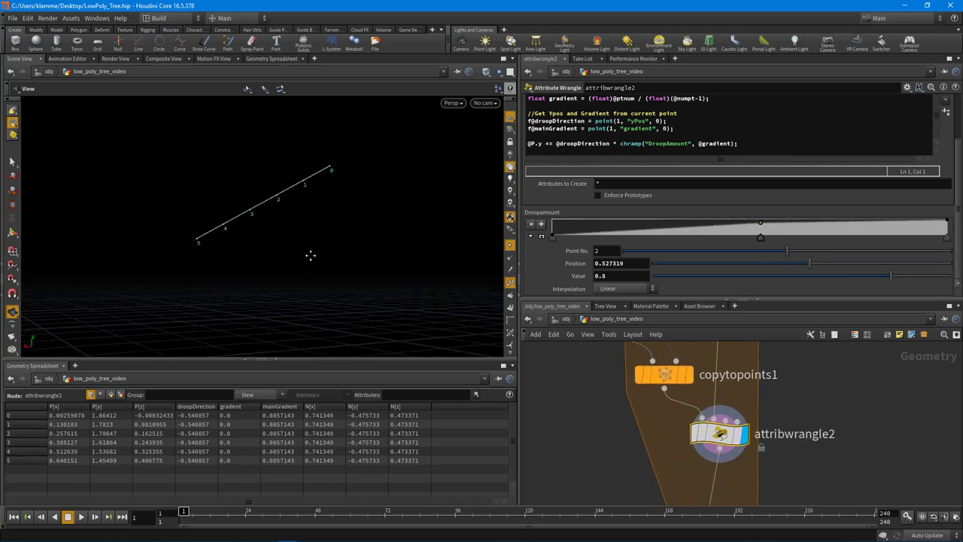
Remove the @ before gradient in the chramp call so it reads the local variable, and apply the code.
{"action": "left_click", "coordinate": [701, 143]}
{"action": "key", "text": "BackSpace"}
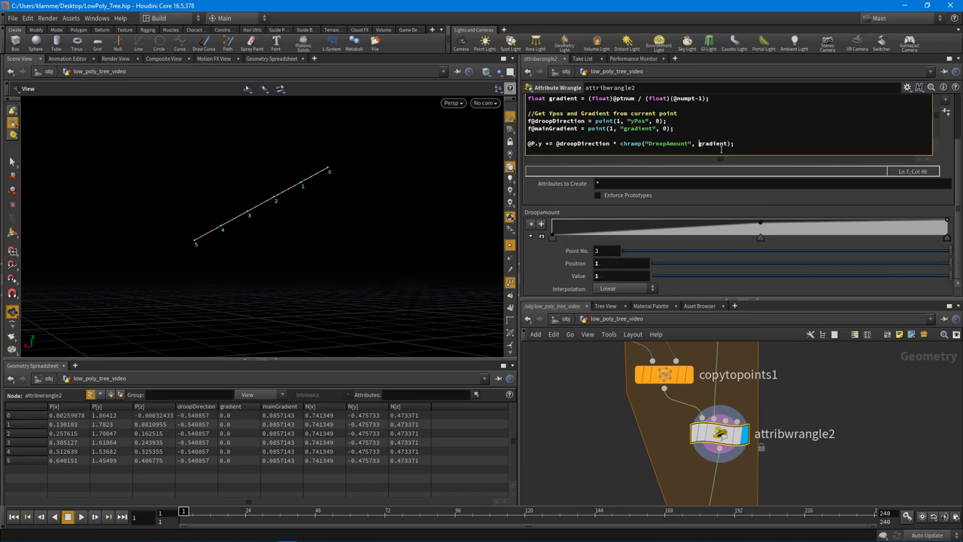
{"action": "scroll", "coordinate": [831, 199], "scroll_direction": "up", "scroll_amount": 1}
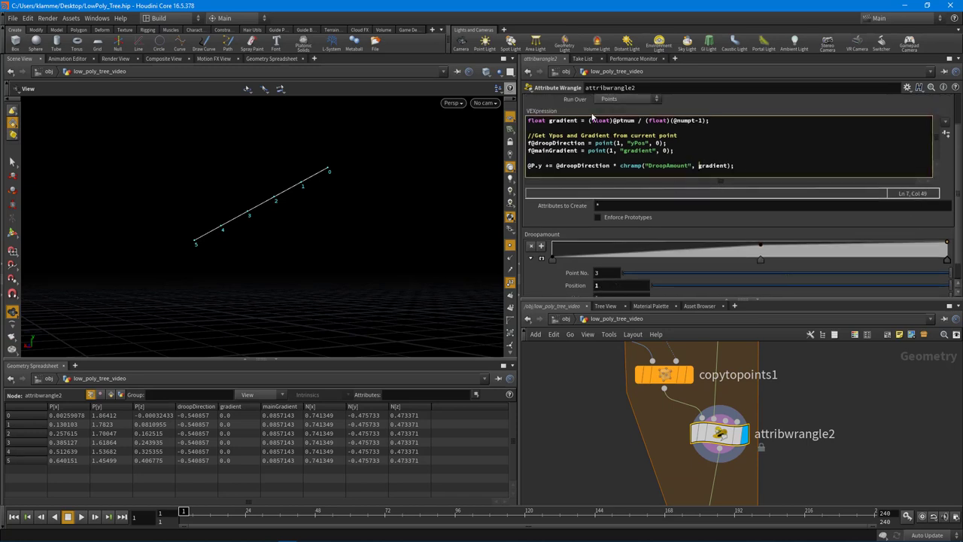
{"action": "left_click_drag", "start_coordinate": [383, 252], "coordinate": [343, 263]}
Reshape the DroopAmount ramp by adjusting both end points and lowering the middle point at position about 0.54.
{"action": "mouse_move", "coordinate": [554, 258]}
{"action": "left_mouse_down"}
{"action": "mouse_move", "coordinate": [553, 242]}
{"action": "mouse_move", "coordinate": [553, 258]}
{"action": "left_mouse_up"}
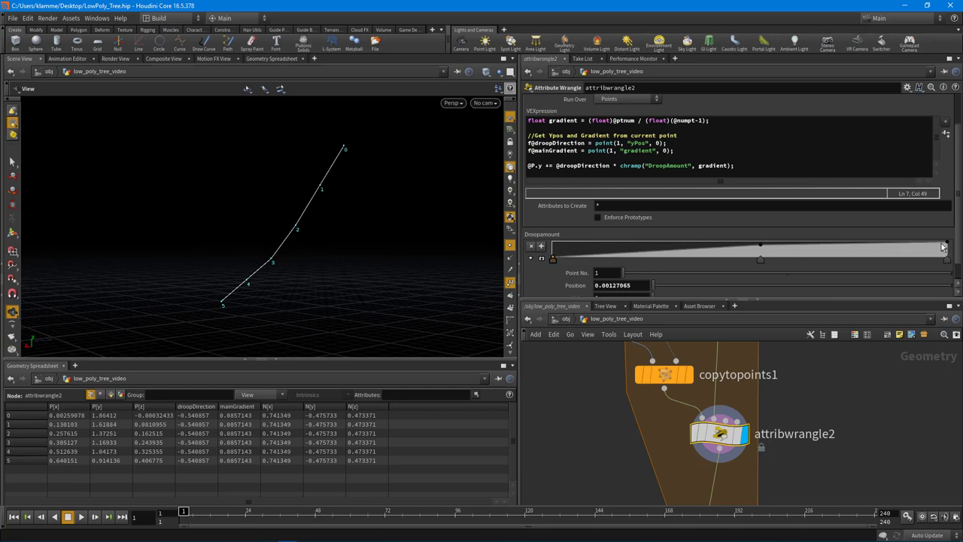
{"action": "mouse_move", "coordinate": [945, 249]}
{"action": "left_mouse_down"}
{"action": "mouse_move", "coordinate": [946, 260]}
{"action": "mouse_move", "coordinate": [946, 237]}
{"action": "left_mouse_up"}
{"action": "mouse_move", "coordinate": [760, 251]}
{"action": "left_mouse_down"}
{"action": "mouse_move", "coordinate": [759, 260]}
{"action": "mouse_move", "coordinate": [811, 261]}
{"action": "mouse_move", "coordinate": [724, 262]}
{"action": "mouse_move", "coordinate": [767, 265]}
{"action": "mouse_move", "coordinate": [756, 263]}
{"action": "left_mouse_up"}
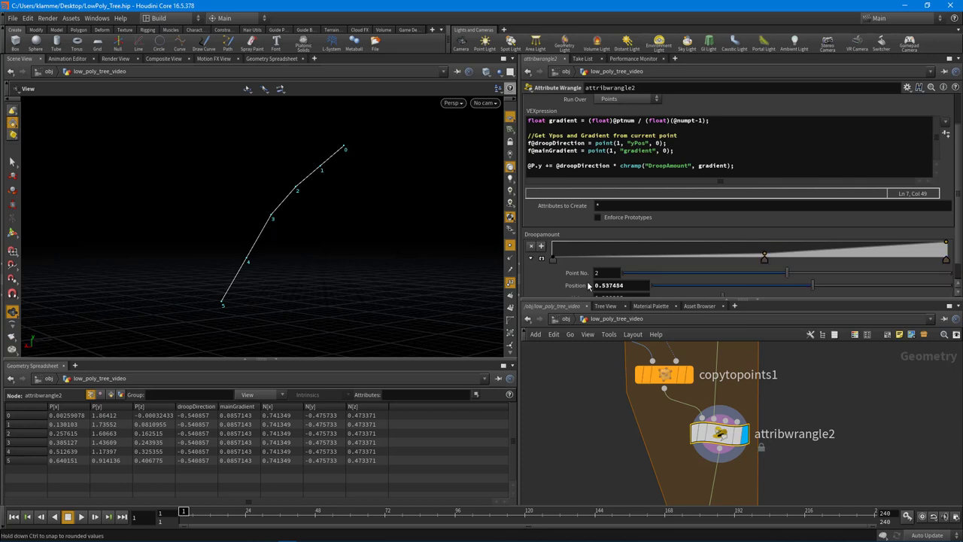
Set the interpolation of all DroopAmount ramp points to B-Spline.
{"action": "left_click", "coordinate": [552, 259]}
{"action": "scroll", "coordinate": [553, 280], "scroll_direction": "down", "scroll_amount": 1}
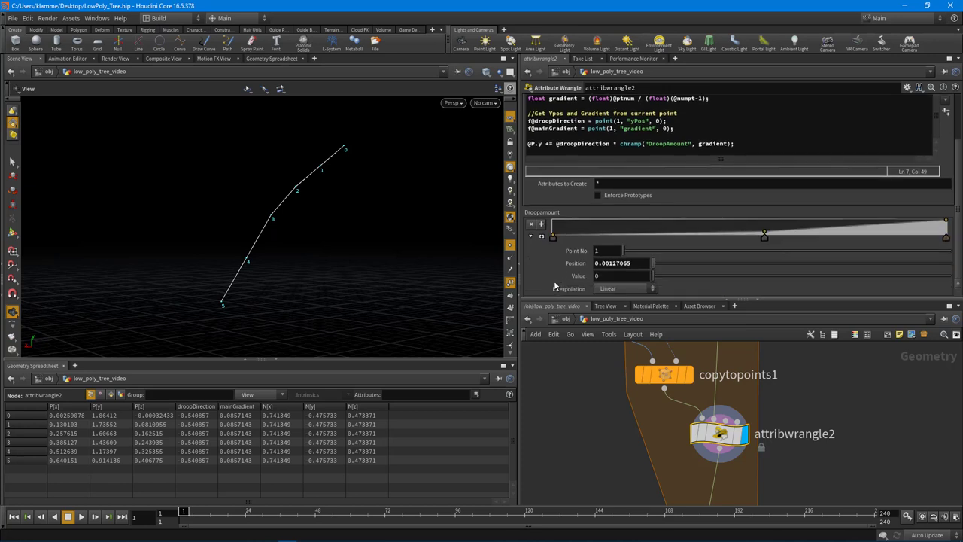
{"action": "left_click", "coordinate": [614, 292]}
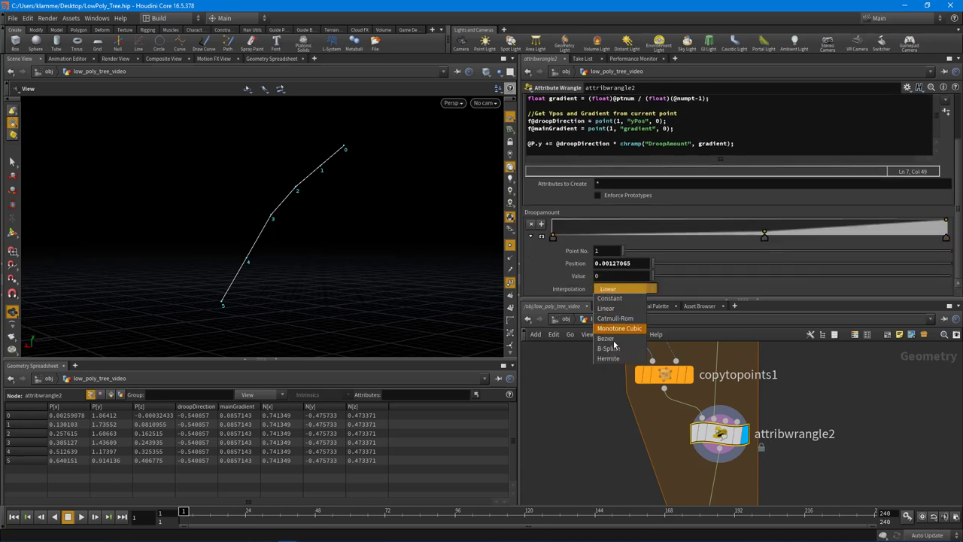
{"action": "left_click", "coordinate": [607, 350]}
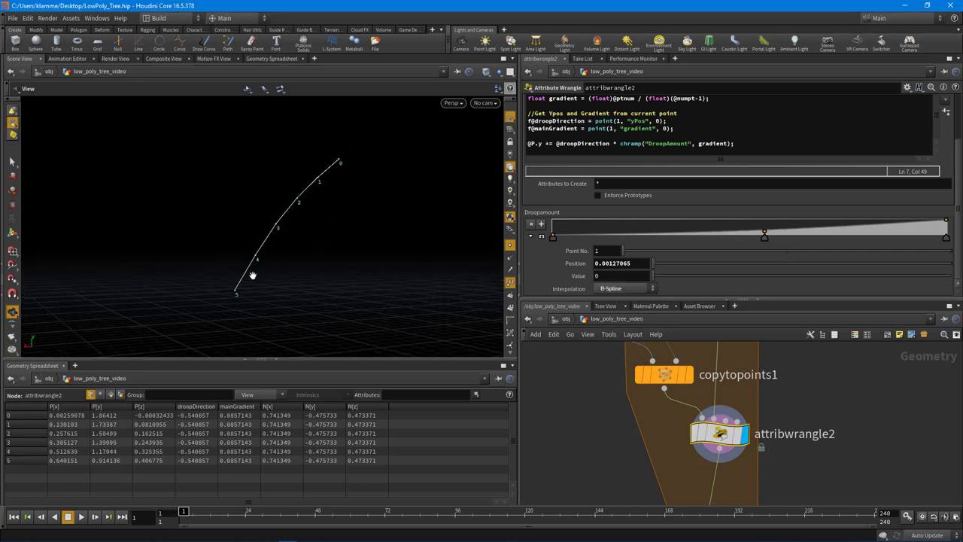
{"action": "left_click_drag", "start_coordinate": [273, 294], "coordinate": [293, 266]}
Select the last DroopAmount ramp point and set its value to 1.039.
{"action": "right_click", "coordinate": [292, 267]}
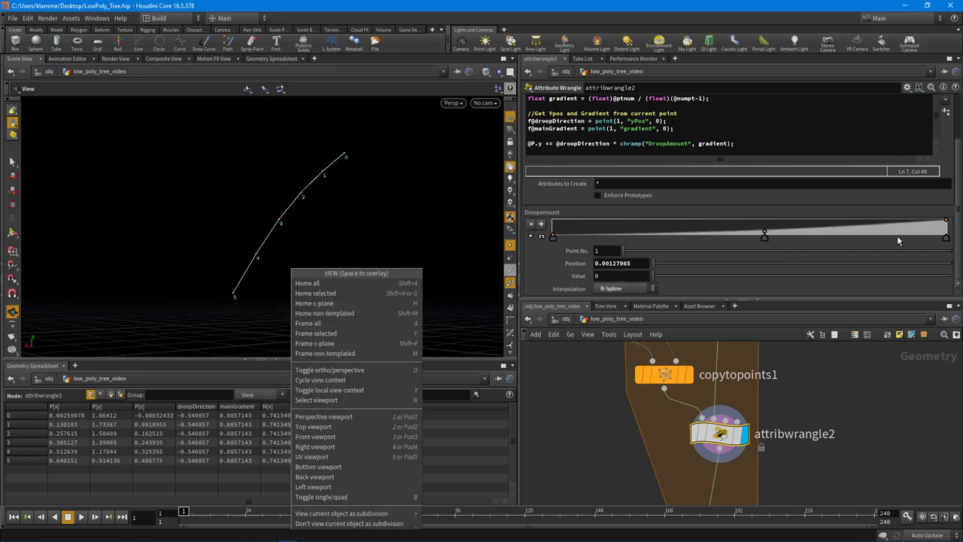
{"action": "left_click", "coordinate": [944, 239]}
{"action": "left_click", "coordinate": [945, 238]}
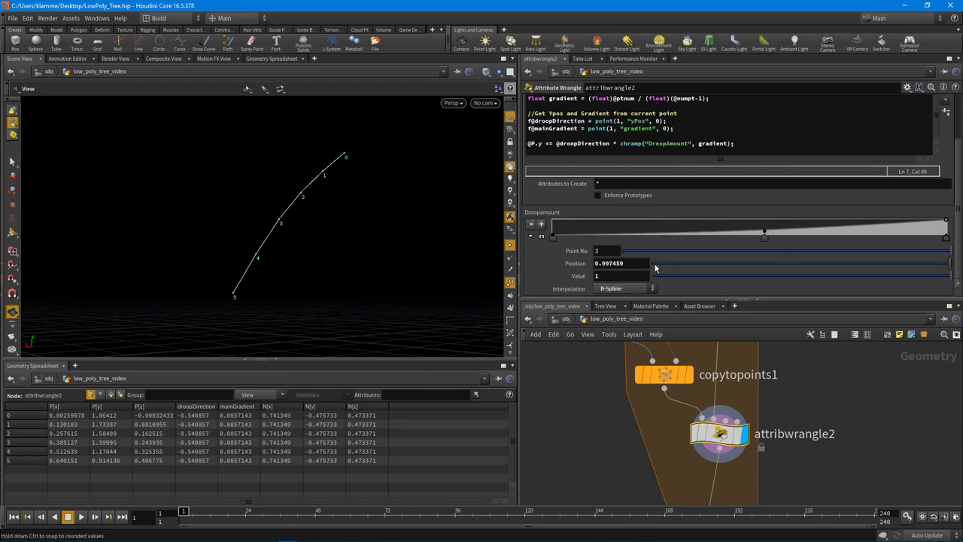
{"action": "middle_click_drag", "start_coordinate": [621, 276], "coordinate": [865, 318]}
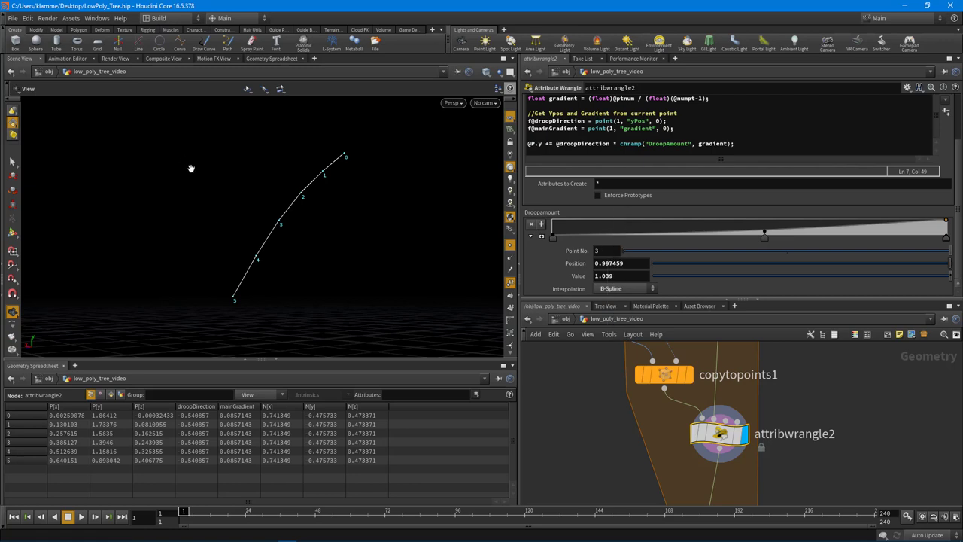
{"action": "left_click_drag", "start_coordinate": [191, 168], "coordinate": [309, 201]}
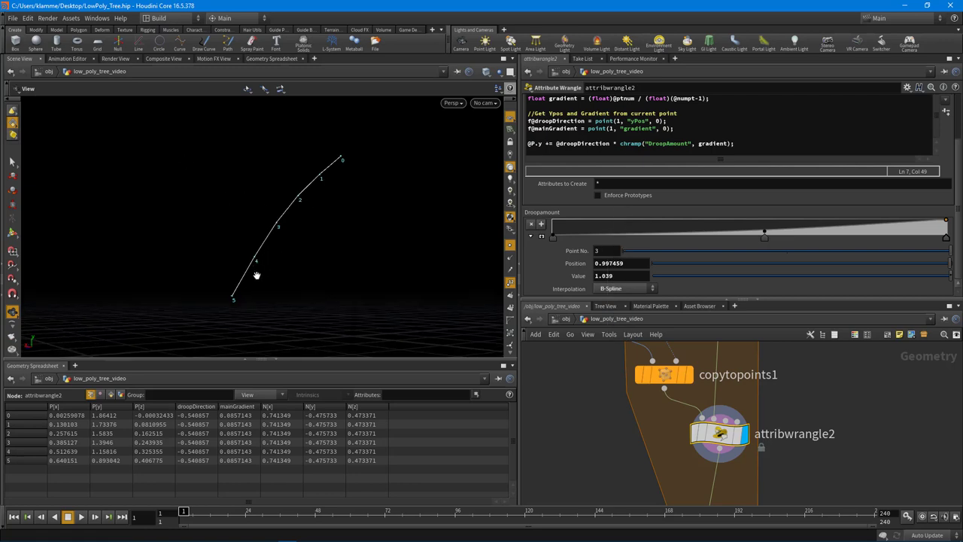
Give the viewport and the network editor more height.
{"action": "left_click_drag", "start_coordinate": [370, 165], "coordinate": [405, 385]}
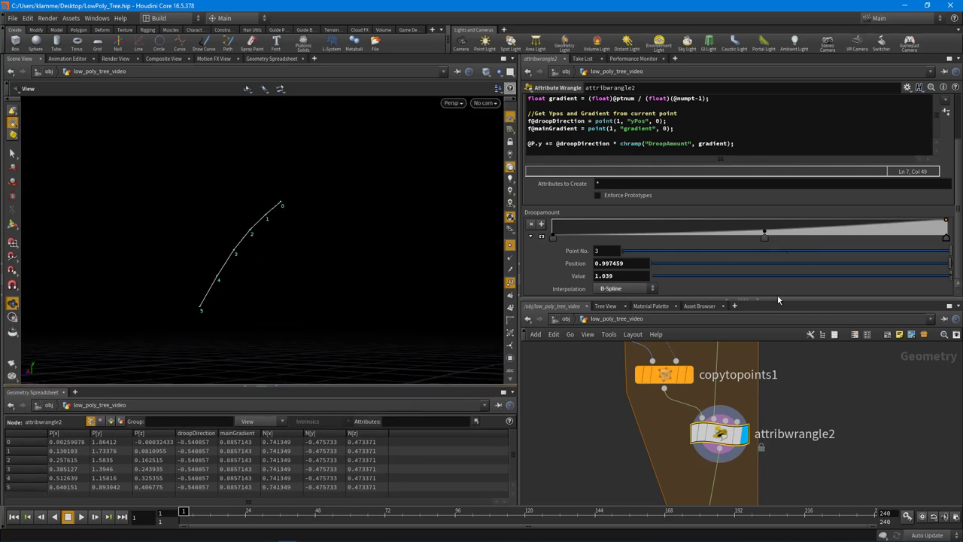
{"action": "left_click_drag", "start_coordinate": [777, 299], "coordinate": [777, 221]}
{"action": "middle_click_drag", "start_coordinate": [724, 479], "coordinate": [725, 421]}
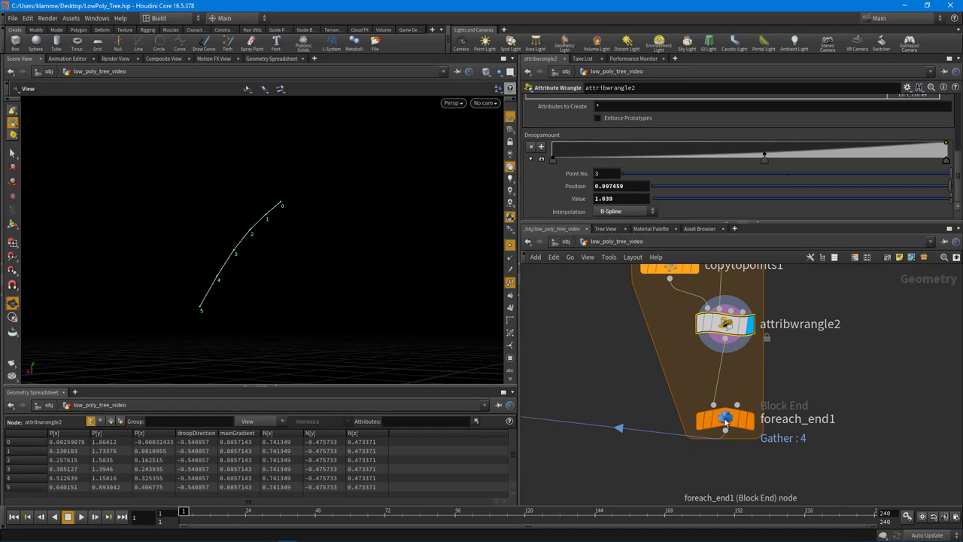
Turn off Single Pass on foreach_end1 and display that node's output.
{"action": "left_click", "coordinate": [724, 423]}
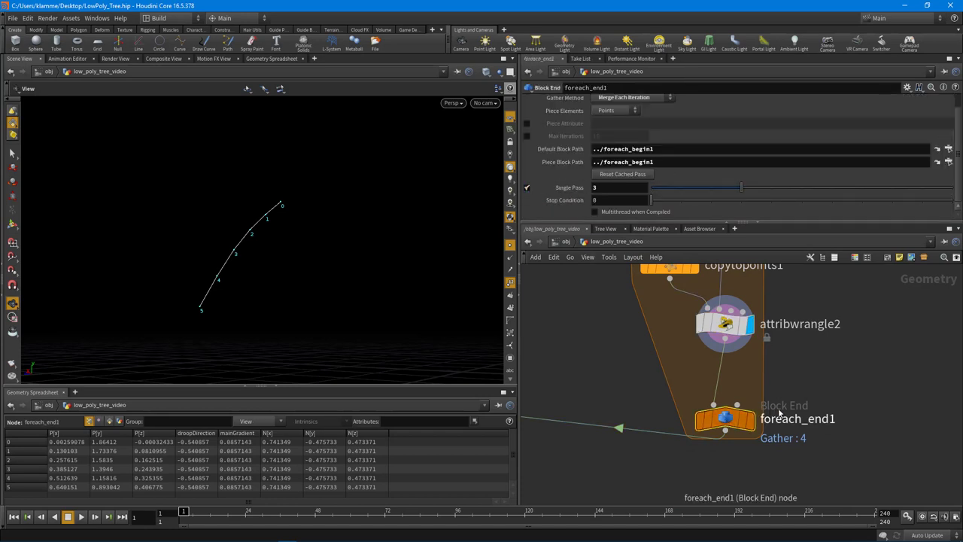
{"action": "left_click", "coordinate": [527, 187]}
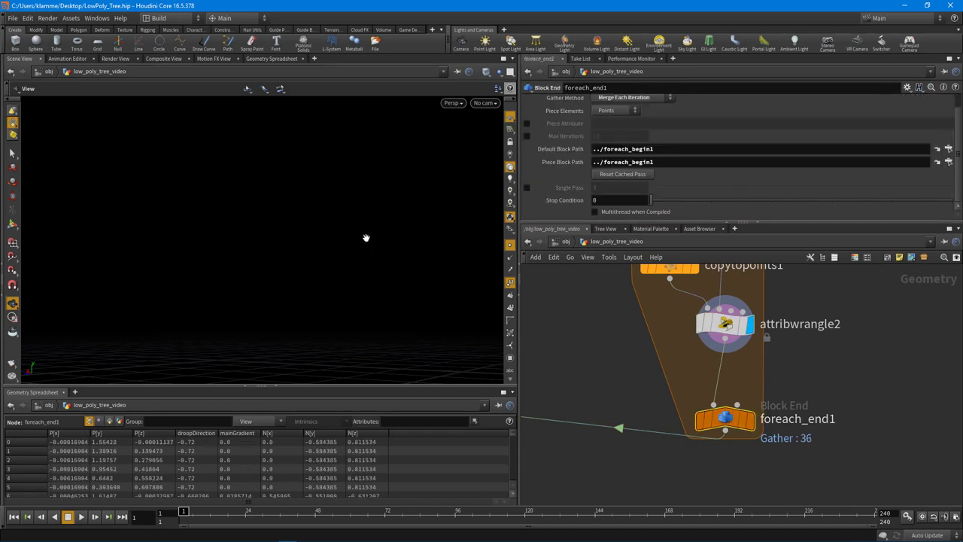
{"action": "left_click_drag", "start_coordinate": [344, 243], "coordinate": [310, 267]}
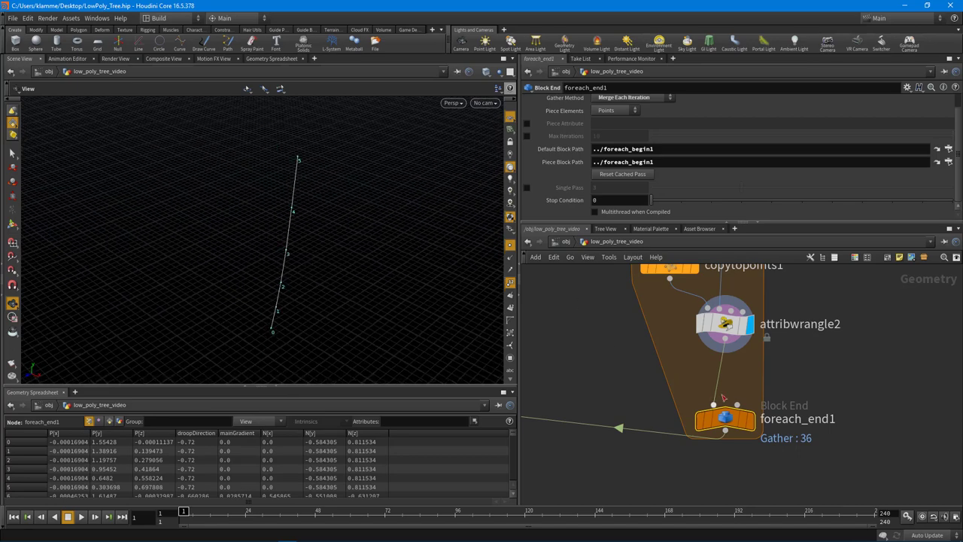
{"action": "left_click", "coordinate": [748, 418]}
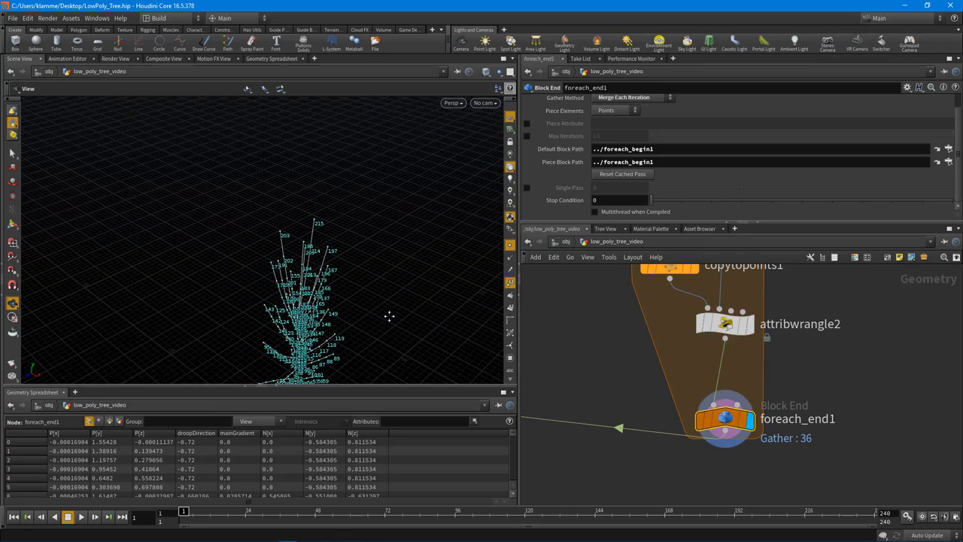
Hide the point numbers in the viewport and display merge1's output to show the trunk together with the branches.
{"action": "left_click_drag", "start_coordinate": [389, 316], "coordinate": [300, 299]}
{"action": "left_click", "coordinate": [510, 282]}
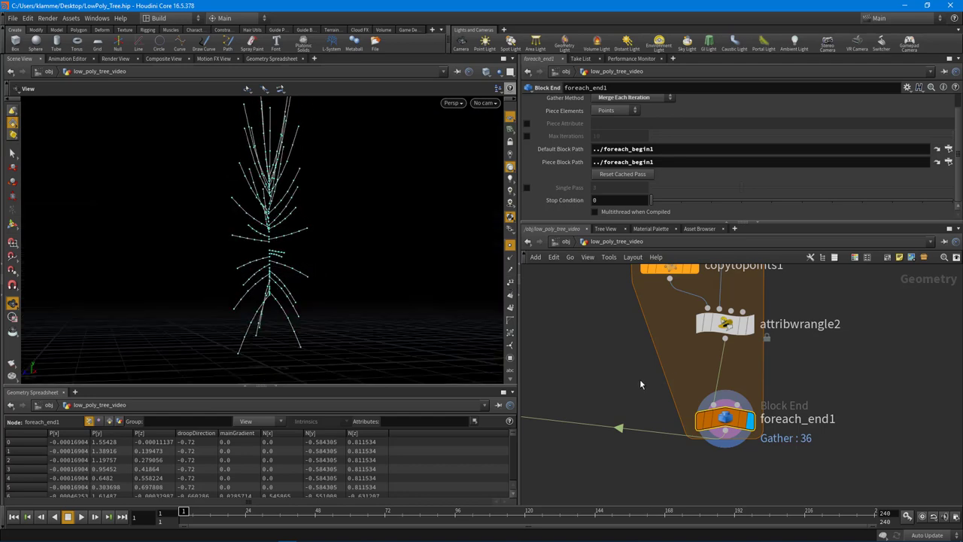
{"action": "middle_click_drag", "start_coordinate": [639, 384], "coordinate": [826, 369]}
{"action": "left_click", "coordinate": [658, 418]}
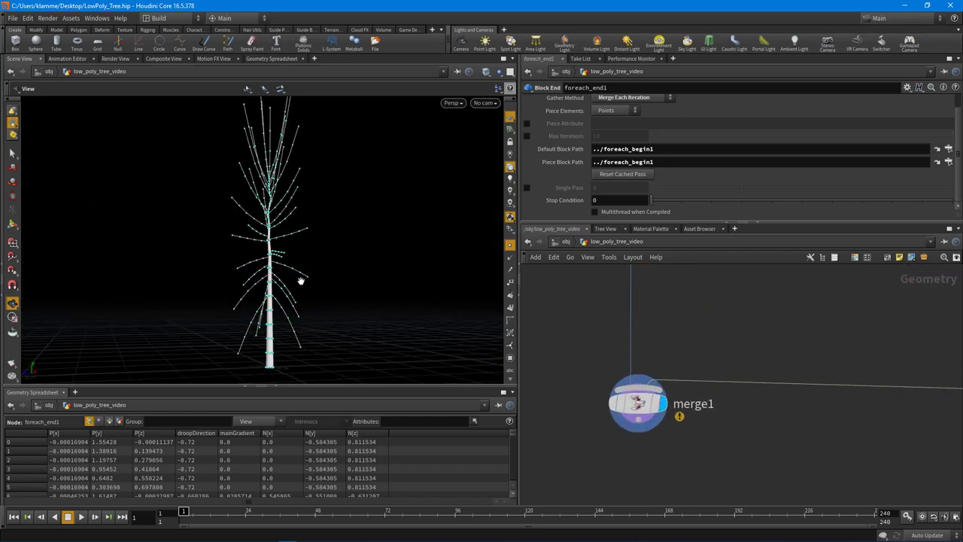
{"action": "left_click_drag", "start_coordinate": [300, 280], "coordinate": [257, 272]}
Set carve1's First U to 0.622 so the branches start higher up the trunk.
{"action": "middle_click_drag", "start_coordinate": [848, 331], "coordinate": [688, 401]}
{"action": "scroll", "coordinate": [689, 401], "scroll_direction": "down", "scroll_amount": 4}
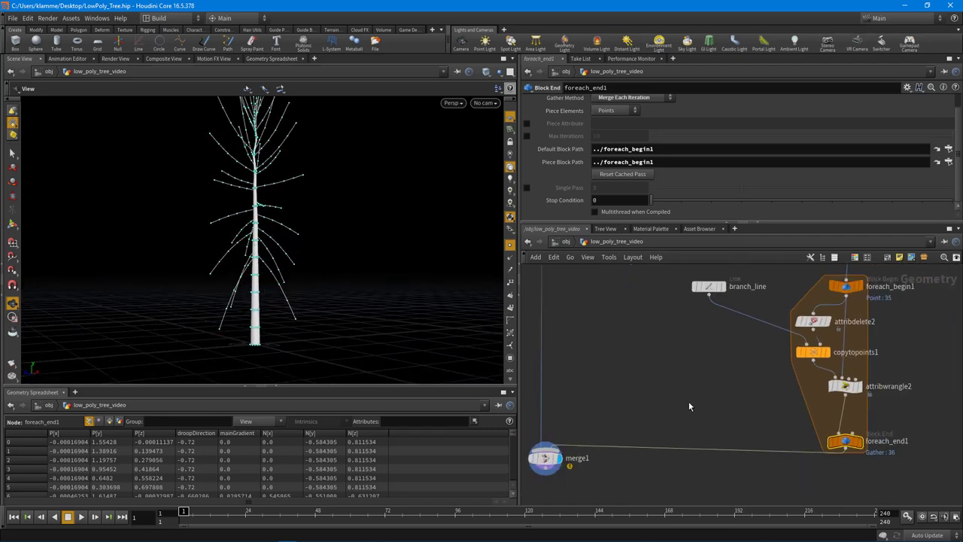
{"action": "scroll", "coordinate": [714, 360], "scroll_direction": "up", "scroll_amount": 3}
{"action": "middle_click_drag", "start_coordinate": [762, 271], "coordinate": [761, 310]}
{"action": "scroll", "coordinate": [748, 323], "scroll_direction": "up", "scroll_amount": 5}
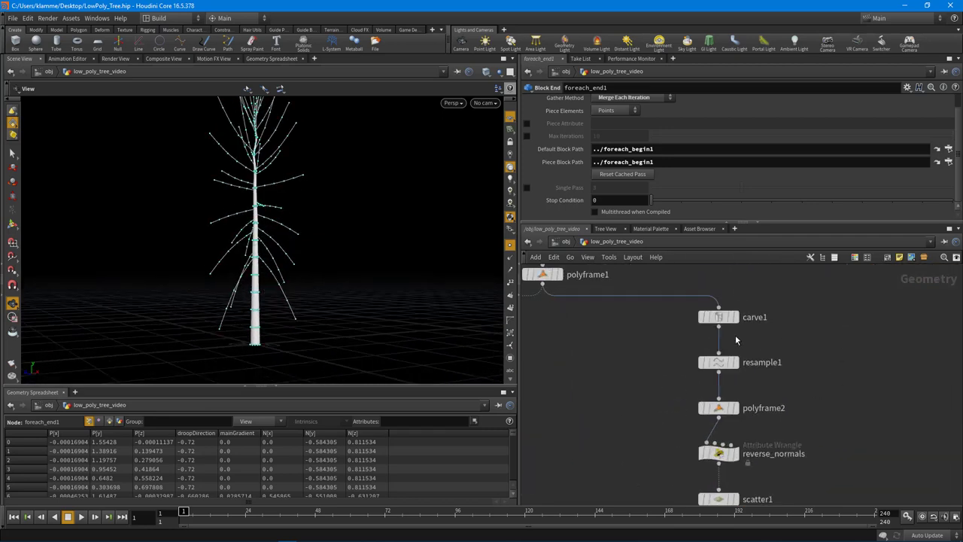
{"action": "left_click", "coordinate": [719, 317]}
{"action": "left_click_drag", "start_coordinate": [762, 114], "coordinate": [834, 111]}
{"action": "left_click_drag", "start_coordinate": [269, 270], "coordinate": [276, 289]}
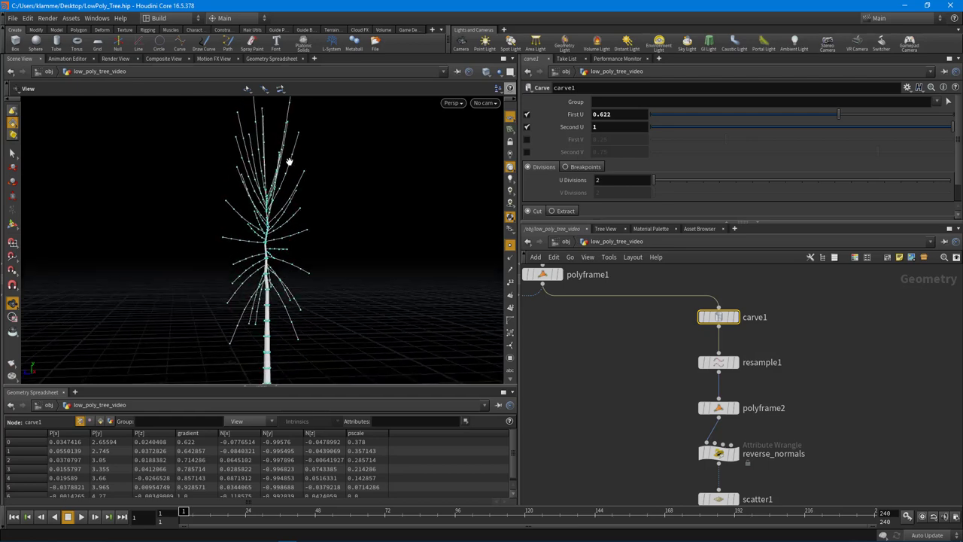
{"action": "left_click_drag", "start_coordinate": [286, 323], "coordinate": [268, 142]}
Move the branch_line node down, closer to copytopoints1.
{"action": "scroll", "coordinate": [822, 430], "scroll_direction": "down", "scroll_amount": 10}
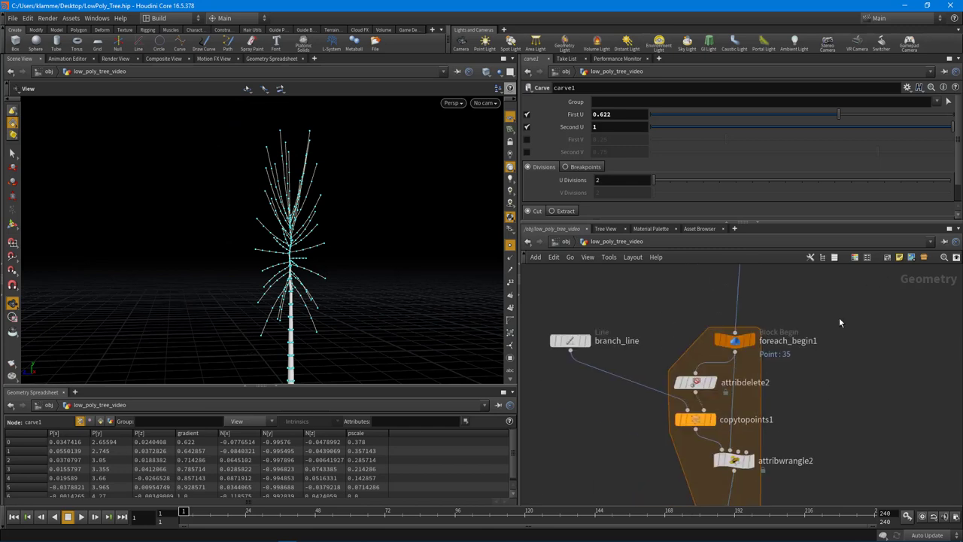
{"action": "left_click_drag", "start_coordinate": [611, 287], "coordinate": [625, 324]}
{"action": "middle_click_drag", "start_coordinate": [782, 421], "coordinate": [771, 393]}
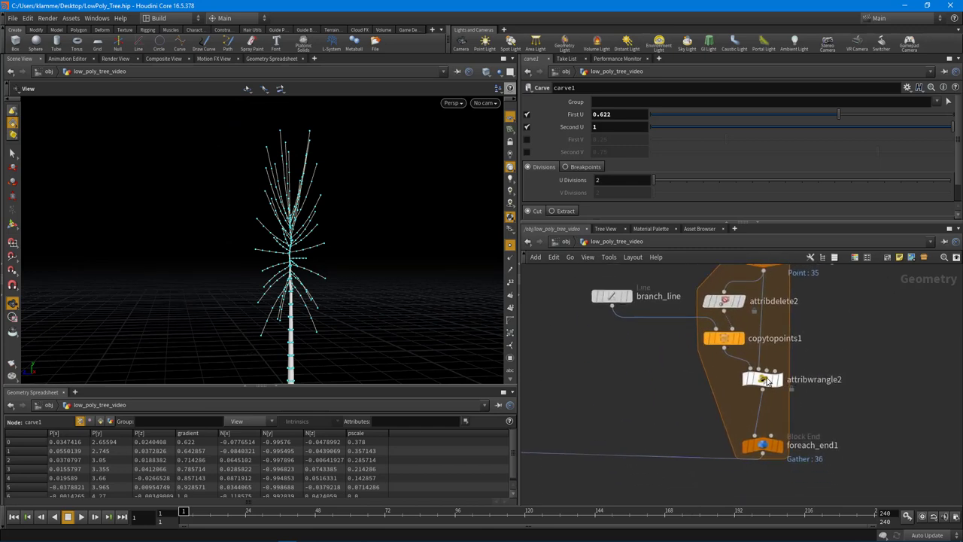
Rename the attribwrangle2 node in the loop as Branch_Droop.
{"action": "left_click", "coordinate": [763, 379]}
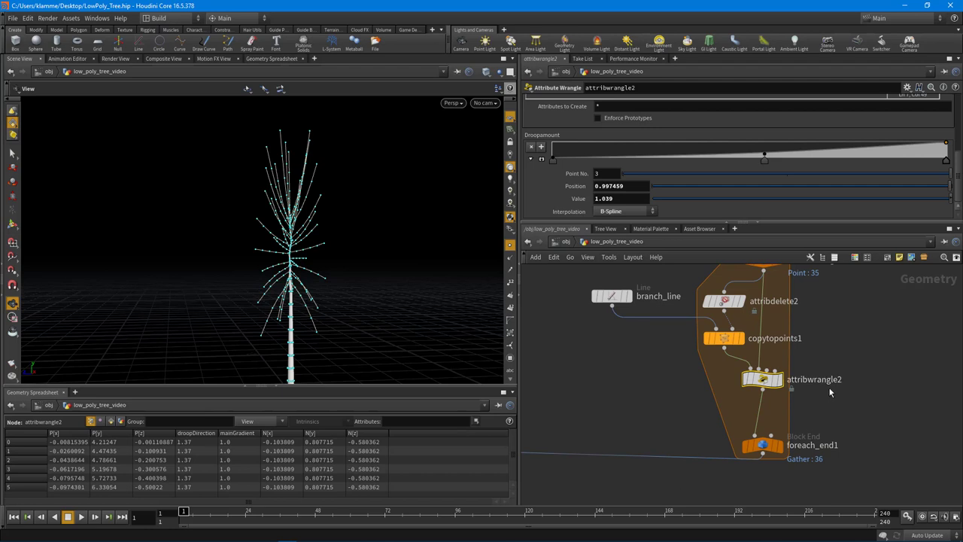
{"action": "middle_click_drag", "start_coordinate": [844, 404], "coordinate": [808, 404]}
{"action": "double_click", "coordinate": [795, 379]}
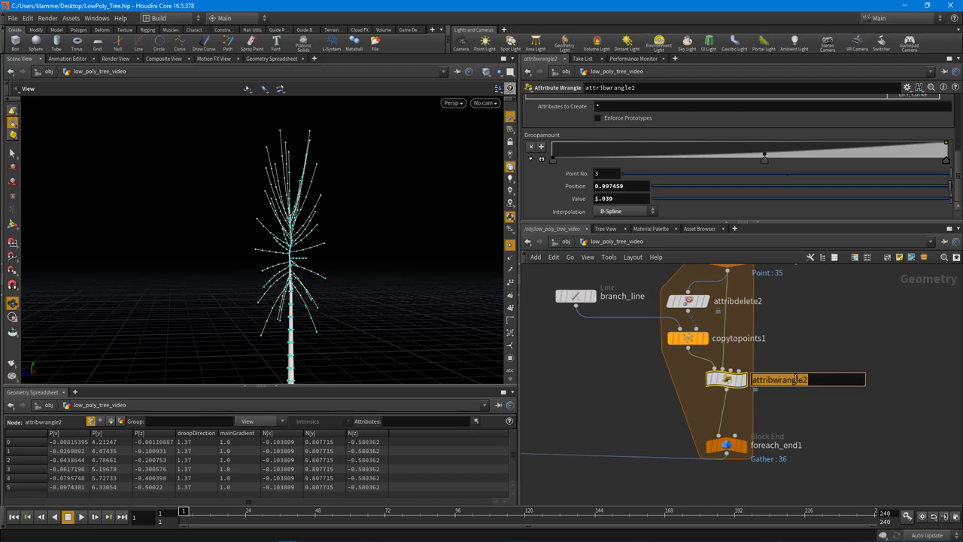
{"action": "type", "text": "Branch_D"}
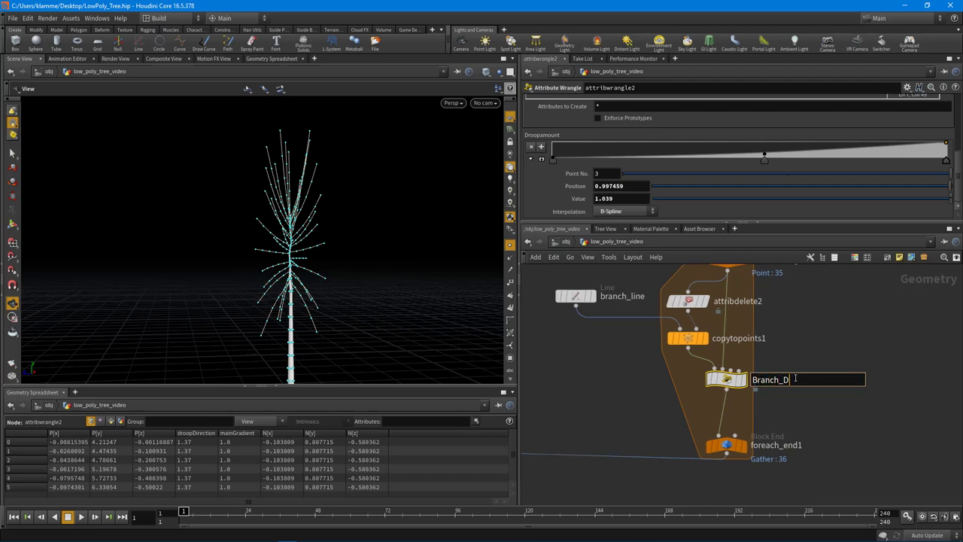
{"action": "type", "text": "roop"}
{"action": "key", "text": "Return"}
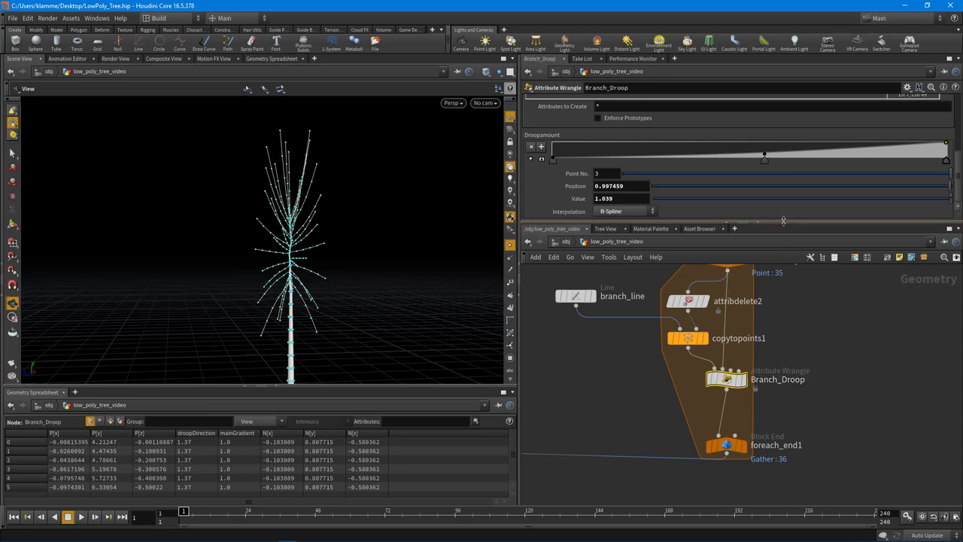
{"action": "left_click_drag", "start_coordinate": [783, 224], "coordinate": [784, 332]}
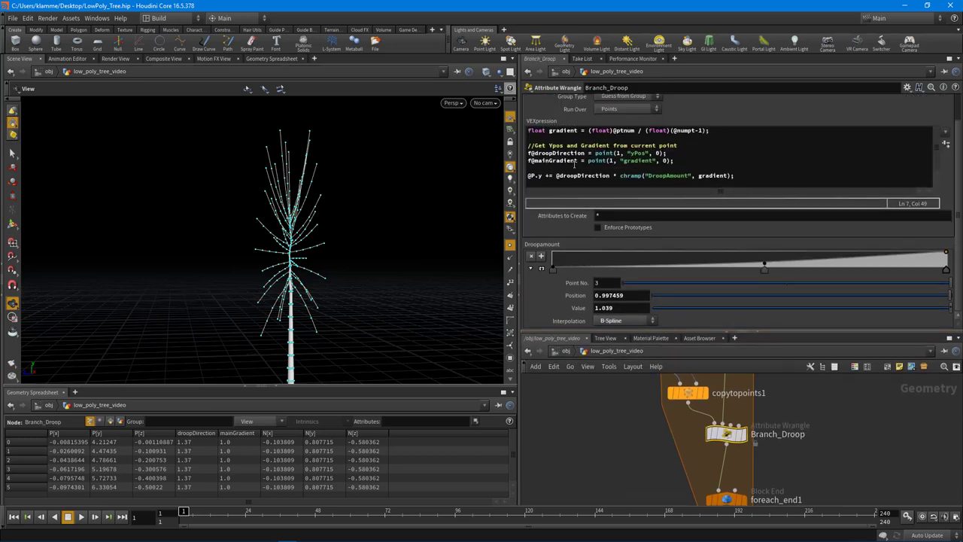
{"action": "left_click", "coordinate": [557, 176]}
{"action": "type", "text": "("}
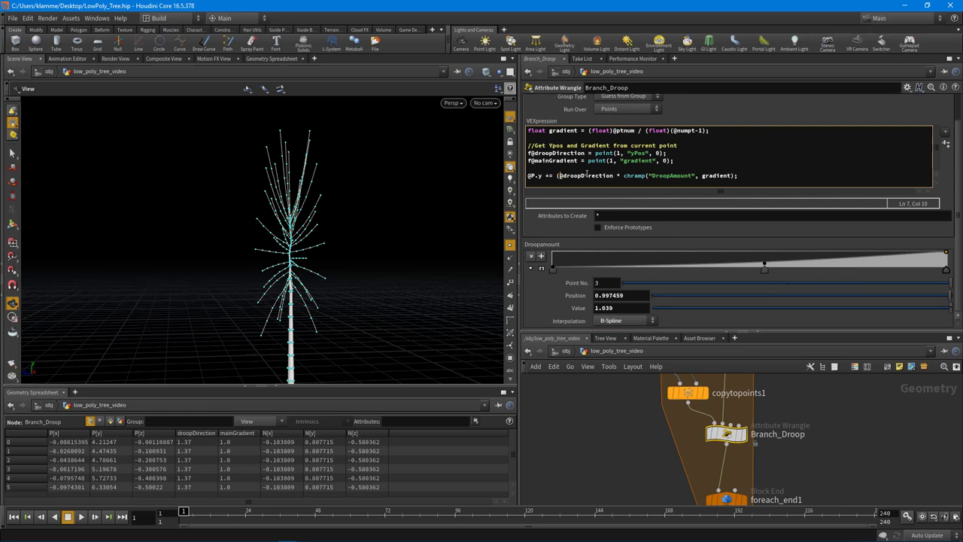
{"action": "left_click", "coordinate": [735, 176]}
{"action": "type", "text": ")"}
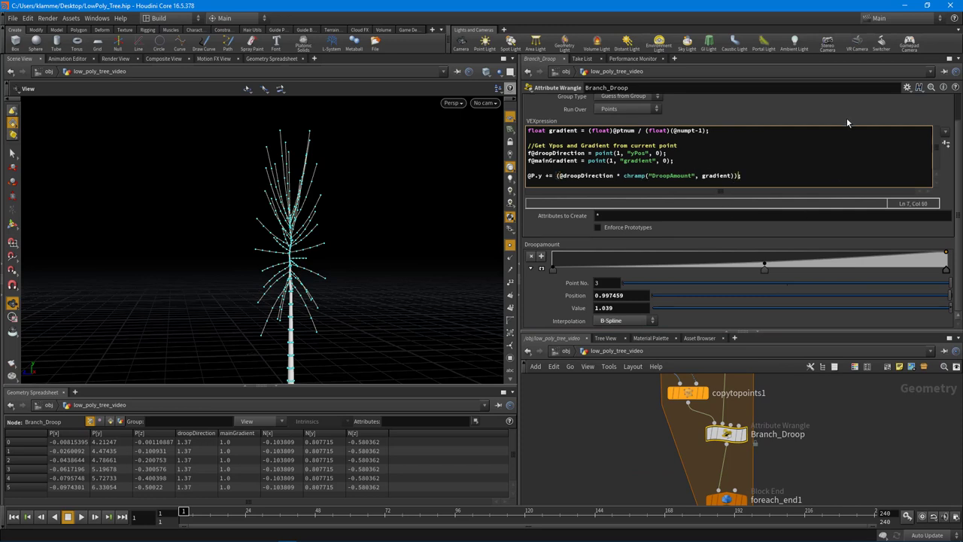
{"action": "left_click", "coordinate": [760, 174]}
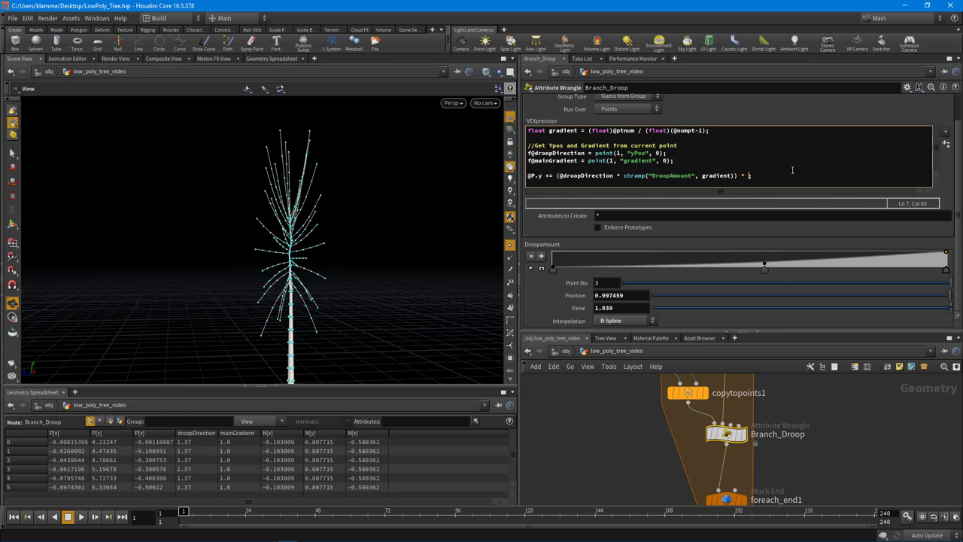
{"action": "type", "text": "* chramp(\"\""}
{"action": "type", "text": "GlobalDroop\", @mainGradient"}
{"action": "left_click", "coordinate": [857, 114]}
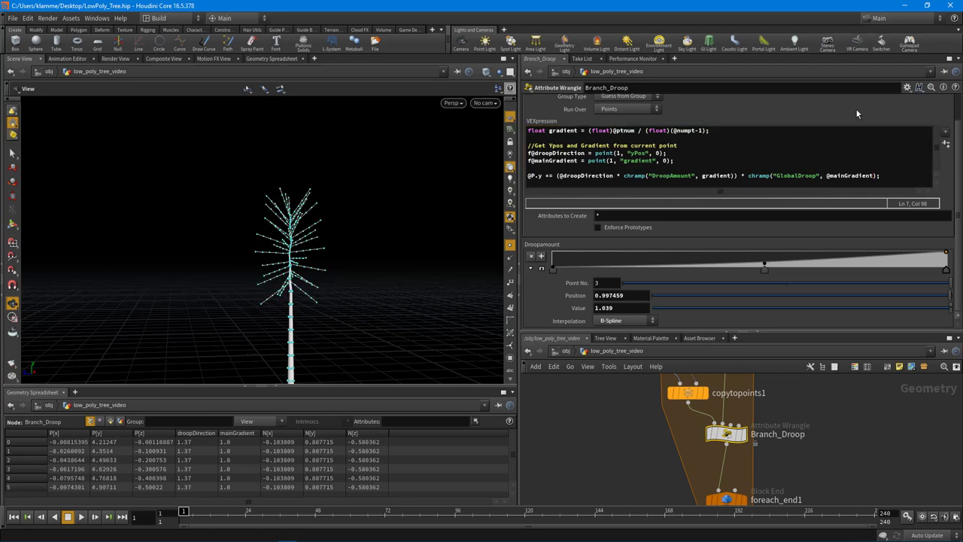
Create the GlobalDroop ramp parameter from Branch_Droop's VEX code.
{"action": "scroll", "coordinate": [316, 294], "scroll_direction": "up", "scroll_amount": 5}
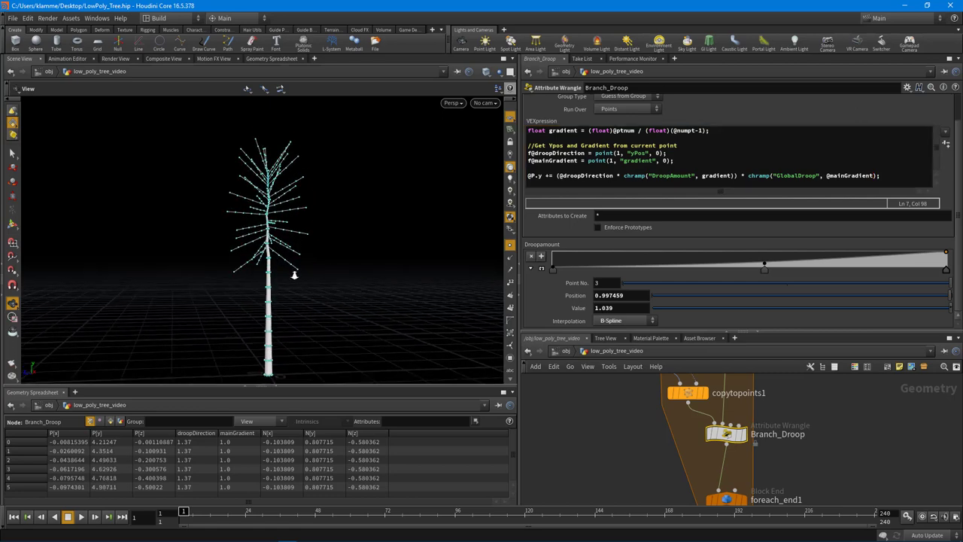
{"action": "left_click_drag", "start_coordinate": [295, 268], "coordinate": [359, 277]}
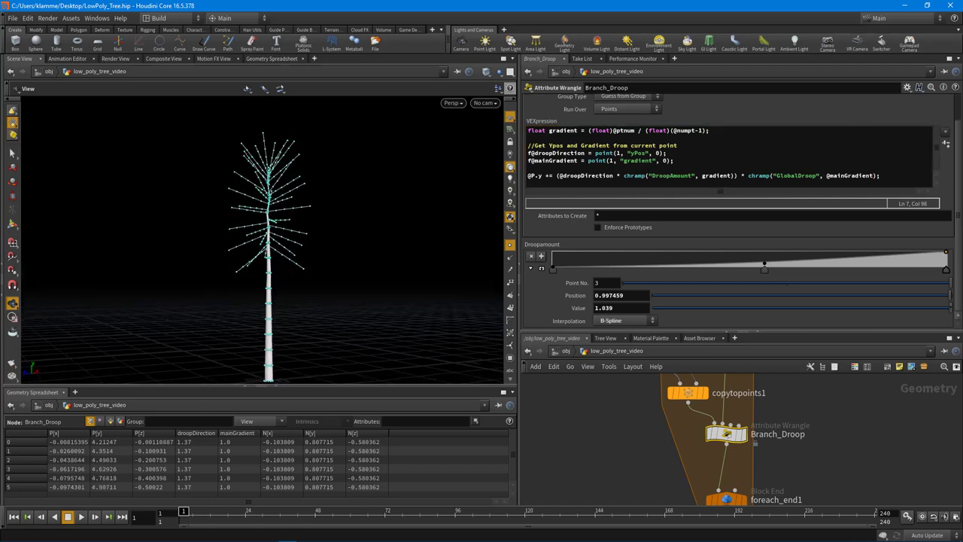
{"action": "left_click", "coordinate": [946, 145]}
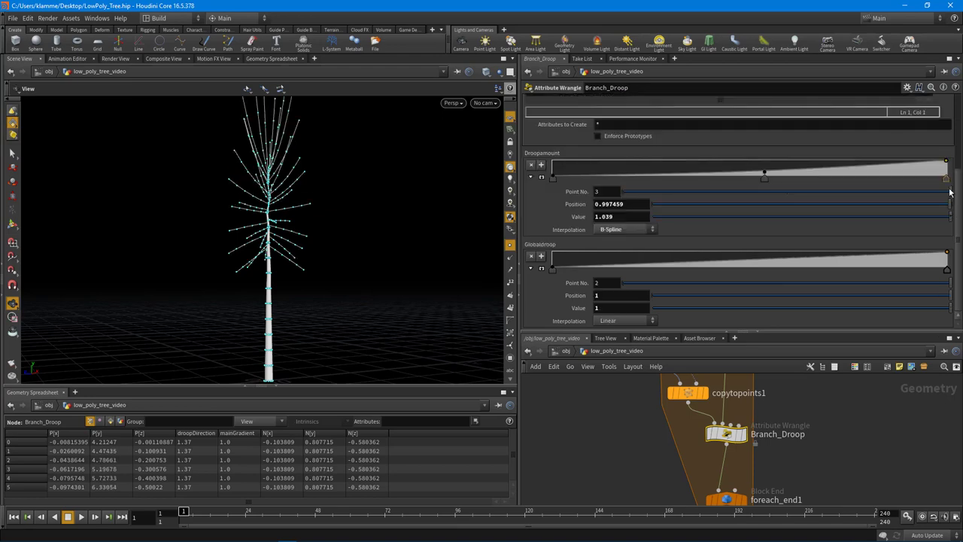
Add a low point near the middle of the GlobalDroop ramp and raise its first point to about 0.467.
{"action": "left_click_drag", "start_coordinate": [290, 203], "coordinate": [264, 251]}
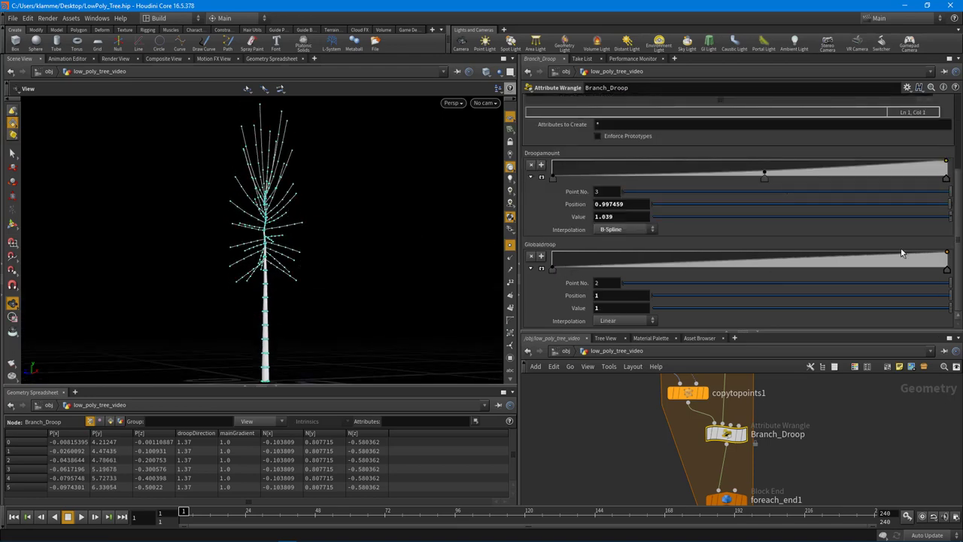
{"action": "scroll", "coordinate": [183, 287], "scroll_direction": "up", "scroll_amount": 3}
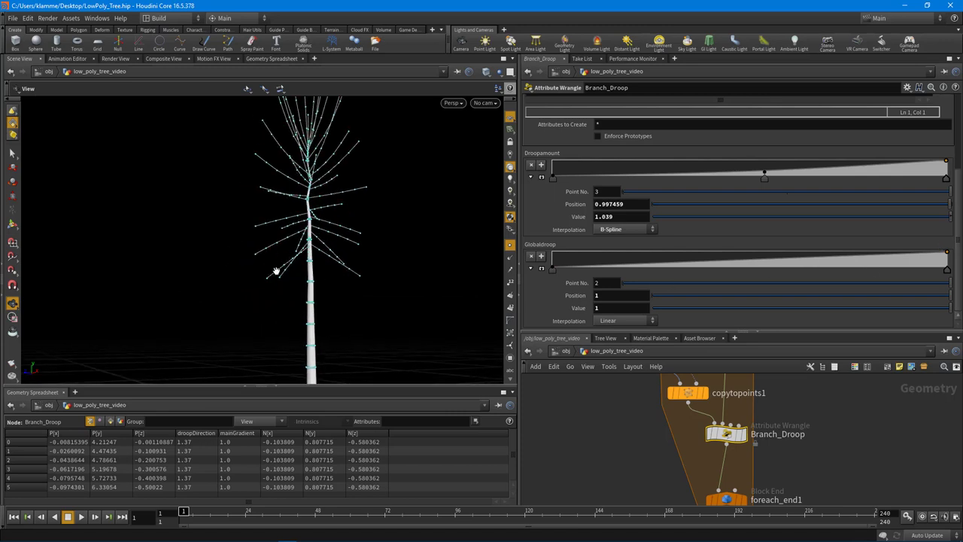
{"action": "mouse_move", "coordinate": [275, 273]}
{"action": "left_mouse_down"}
{"action": "mouse_move", "coordinate": [290, 264]}
{"action": "mouse_move", "coordinate": [277, 292]}
{"action": "left_mouse_up"}
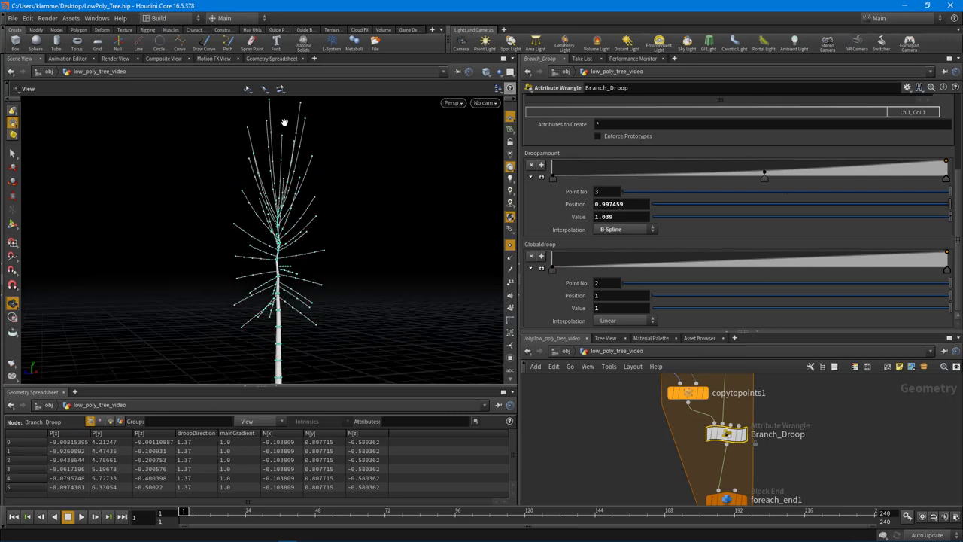
{"action": "left_click_drag", "start_coordinate": [285, 174], "coordinate": [312, 201]}
{"action": "left_click_drag", "start_coordinate": [299, 213], "coordinate": [324, 242]}
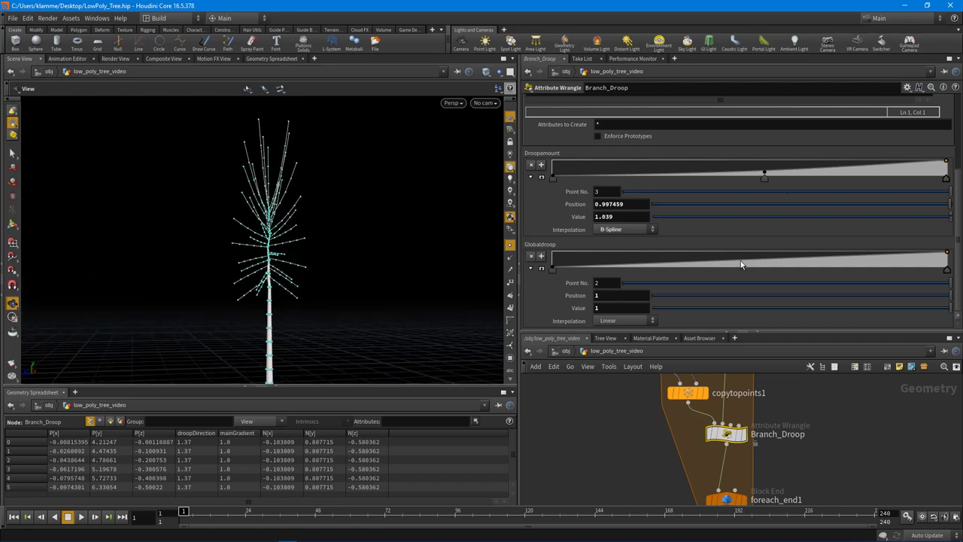
{"action": "mouse_move", "coordinate": [741, 260]}
{"action": "left_mouse_down"}
{"action": "mouse_move", "coordinate": [762, 268]}
{"action": "mouse_move", "coordinate": [740, 266]}
{"action": "left_mouse_up"}
{"action": "left_click_drag", "start_coordinate": [553, 269], "coordinate": [556, 264]}
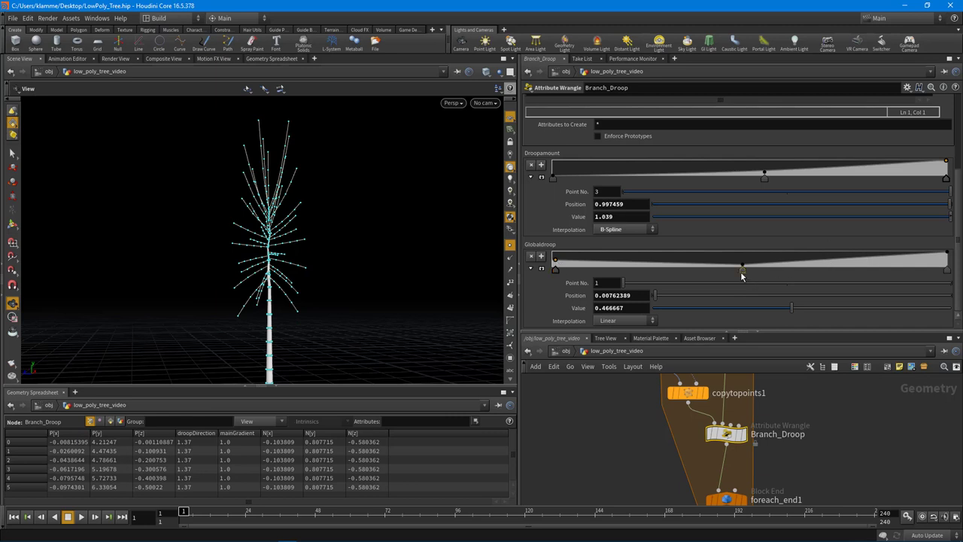
Lower the middle GlobalDroop ramp point's value to about -0.533.
{"action": "left_click", "coordinate": [742, 269]}
{"action": "middle_click_drag", "start_coordinate": [613, 309], "coordinate": [571, 307]}
{"action": "left_click_drag", "start_coordinate": [356, 253], "coordinate": [395, 250], "text": "alt"}
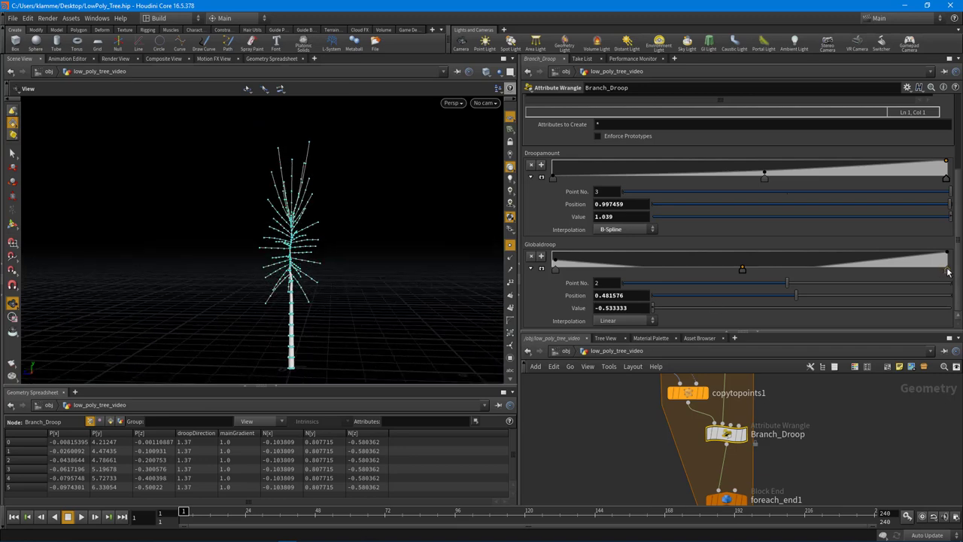
Set the last GlobalDroop ramp point's value to 0.416.
{"action": "left_click", "coordinate": [946, 270]}
{"action": "left_click_drag", "start_coordinate": [946, 309], "coordinate": [776, 316]}
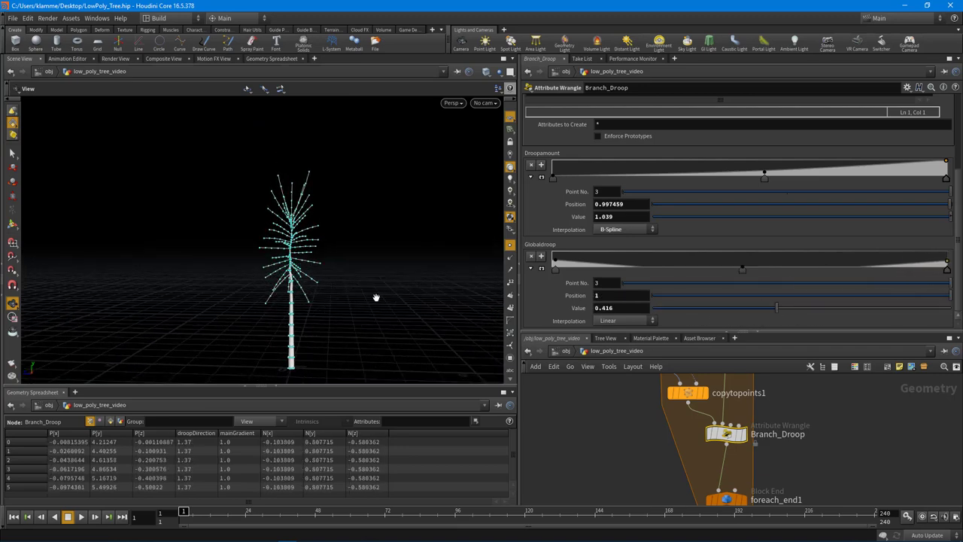
{"action": "left_click_drag", "start_coordinate": [376, 301], "coordinate": [481, 265], "text": "alt"}
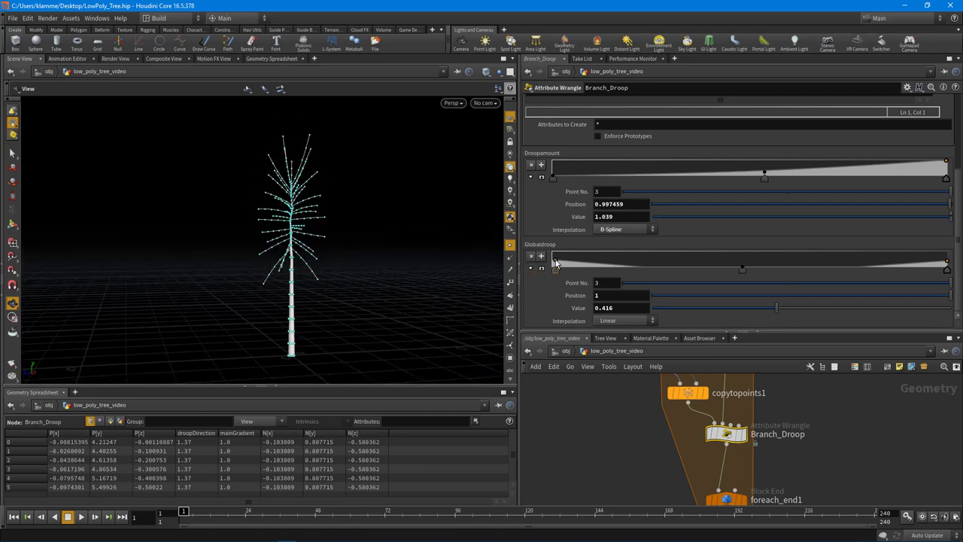
Raise the first GlobalDroop ramp point to 0.8 and undo the stray parameter change made after it.
{"action": "left_click_drag", "start_coordinate": [555, 268], "coordinate": [555, 255]}
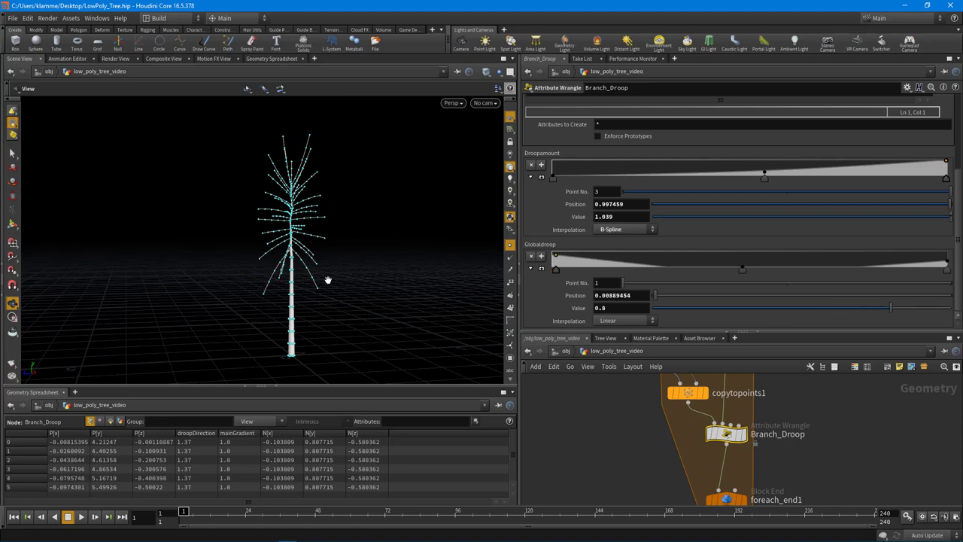
{"action": "left_click_drag", "start_coordinate": [327, 275], "coordinate": [295, 276], "text": "alt"}
{"action": "key", "text": "ctrl+z"}
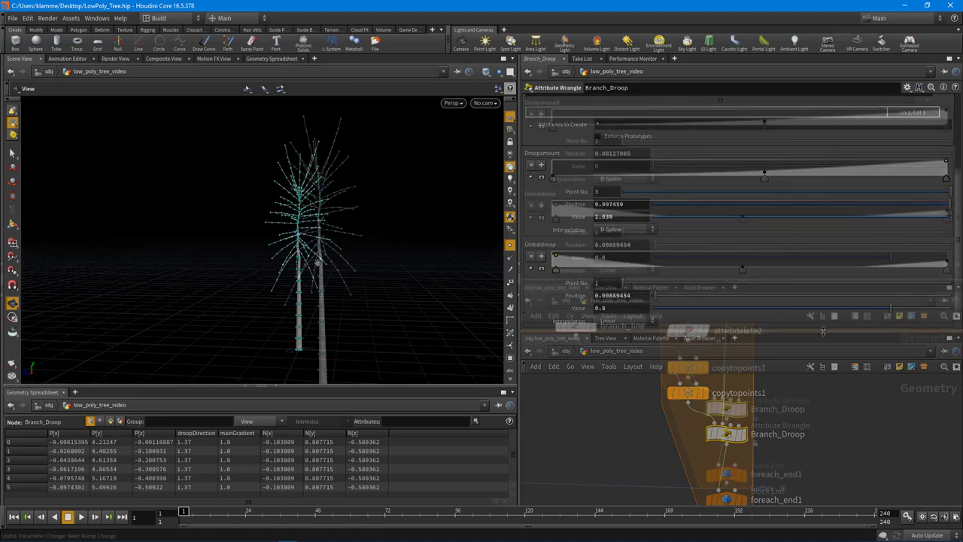
Give the network editor more height and bring the nodes above the For-Each loop into view.
{"action": "left_click_drag", "start_coordinate": [823, 329], "coordinate": [741, 282]}
{"action": "scroll", "coordinate": [874, 482], "scroll_direction": "down", "scroll_amount": 2}
{"action": "middle_click_drag", "start_coordinate": [875, 482], "coordinate": [782, 370]}
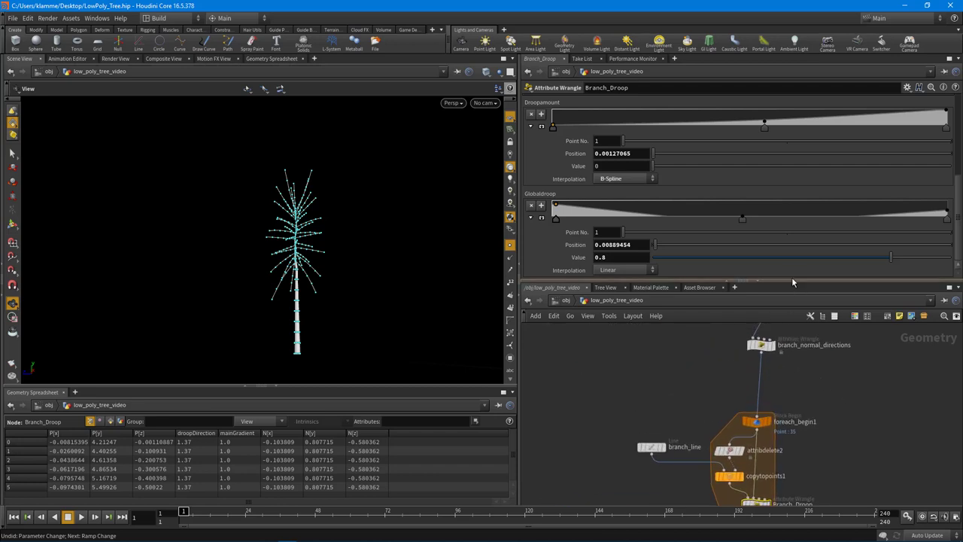
{"action": "left_click_drag", "start_coordinate": [775, 282], "coordinate": [774, 281]}
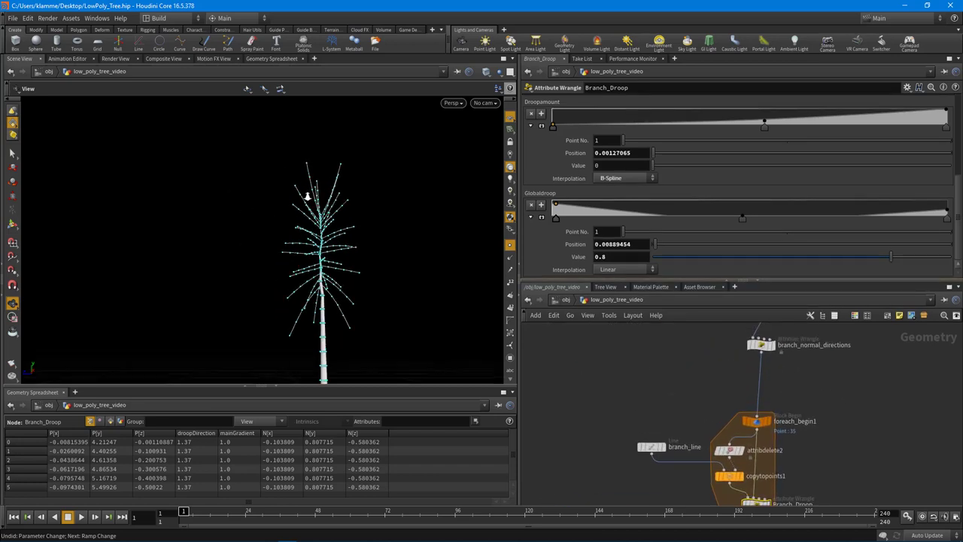
{"action": "middle_click_drag", "start_coordinate": [745, 360], "coordinate": [734, 376]}
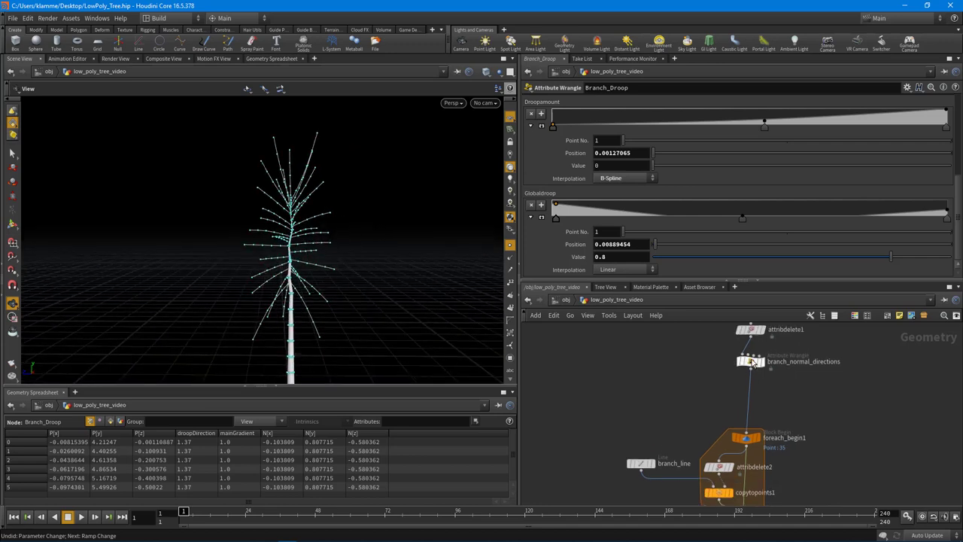
{"action": "left_click", "coordinate": [750, 361]}
{"action": "left_click", "coordinate": [572, 180]}
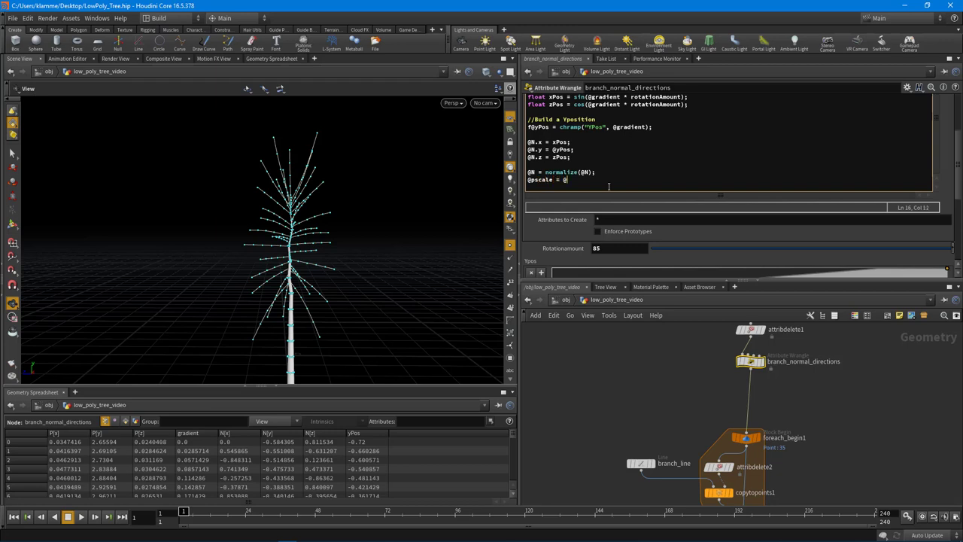
{"action": "type", "text": "@pscale = @gradient"}
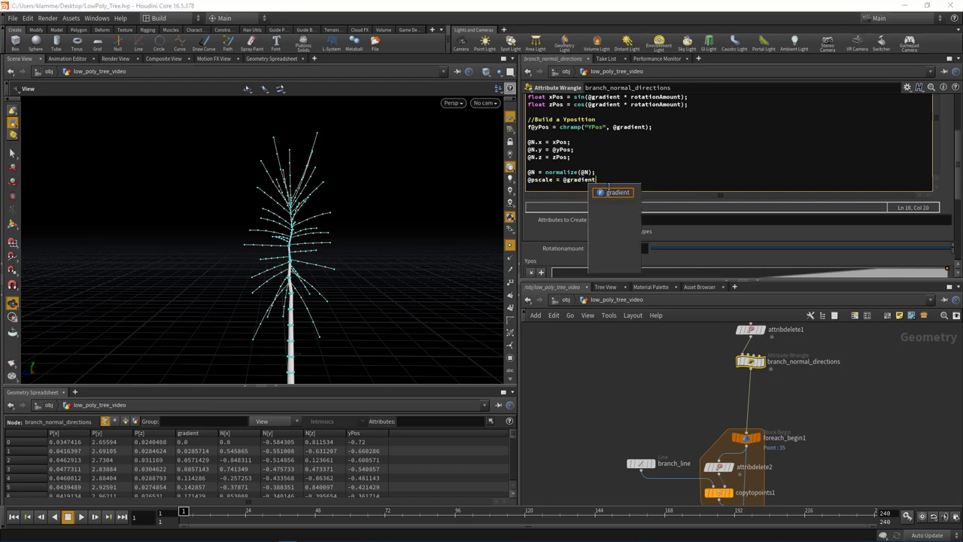
{"action": "key", "text": "Return"}
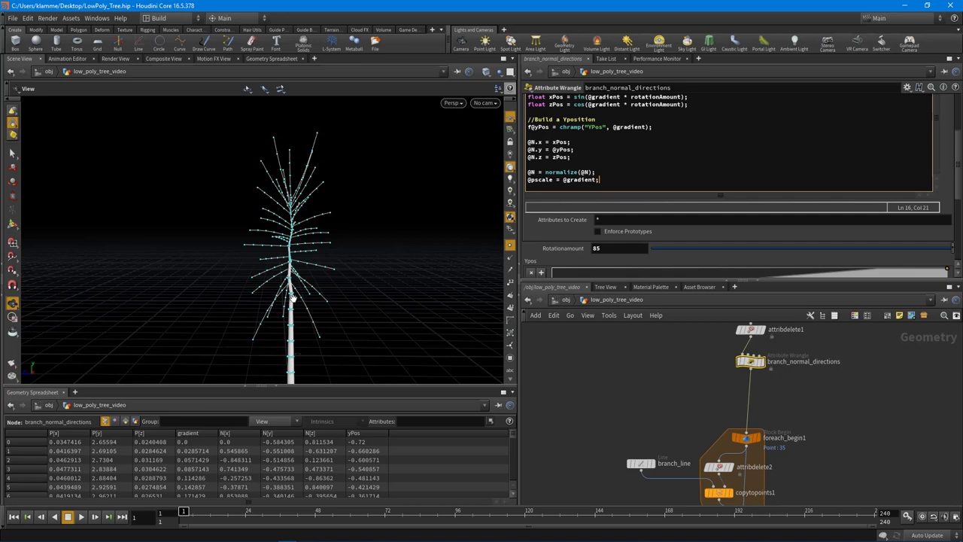
{"action": "scroll", "coordinate": [956, 197], "scroll_direction": "up", "scroll_amount": 5}
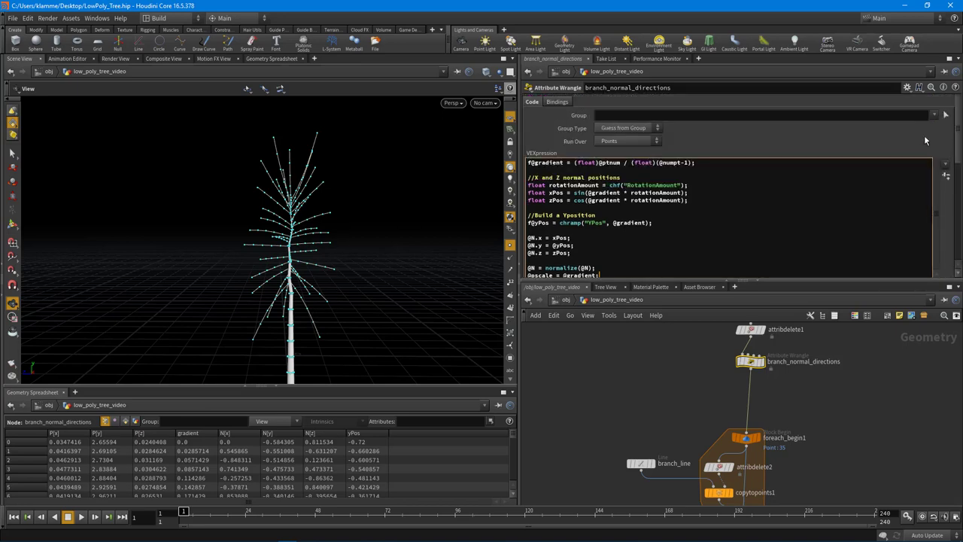
{"action": "left_click_drag", "start_coordinate": [287, 228], "coordinate": [274, 241]}
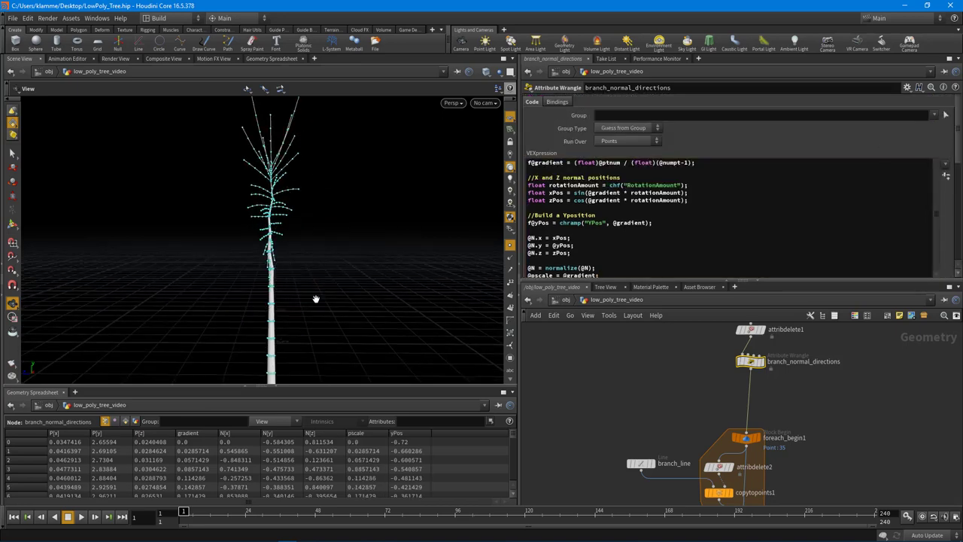
{"action": "left_click_drag", "start_coordinate": [316, 300], "coordinate": [325, 272]}
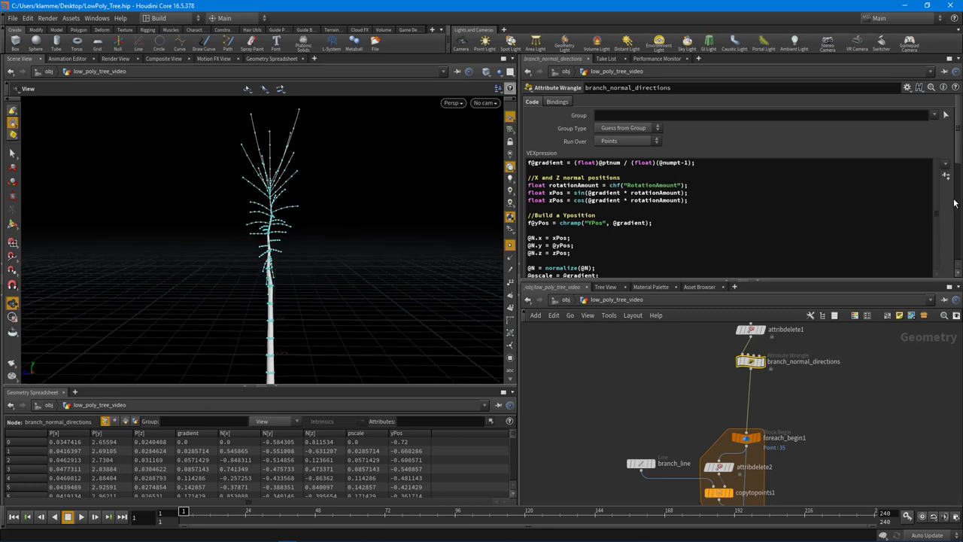
{"action": "scroll", "coordinate": [954, 203], "scroll_direction": "down", "scroll_amount": 5}
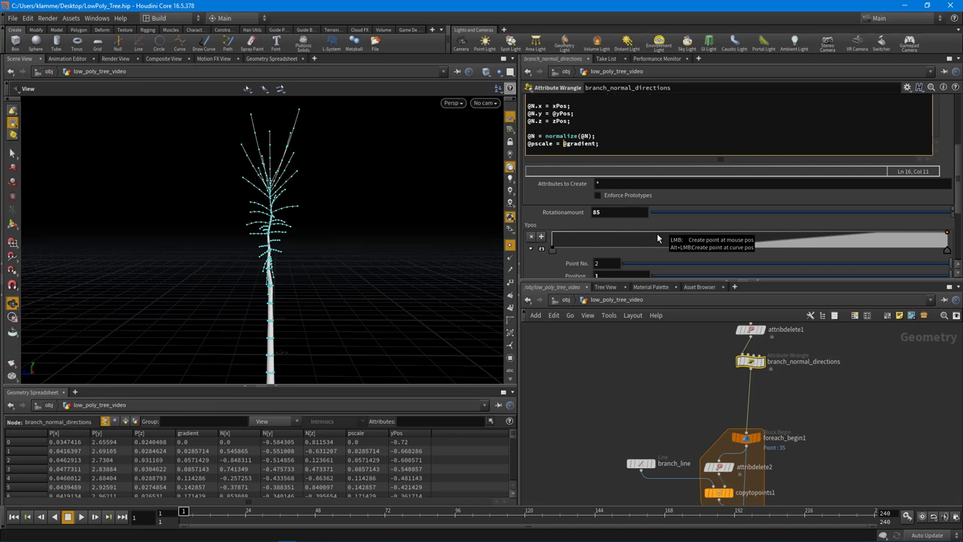
{"action": "type", "text": "chramp("}
{"action": "type", "text": "\"\""}
{"action": "type", "text": "Branch"}
{"action": "type", "text": "Siz"}
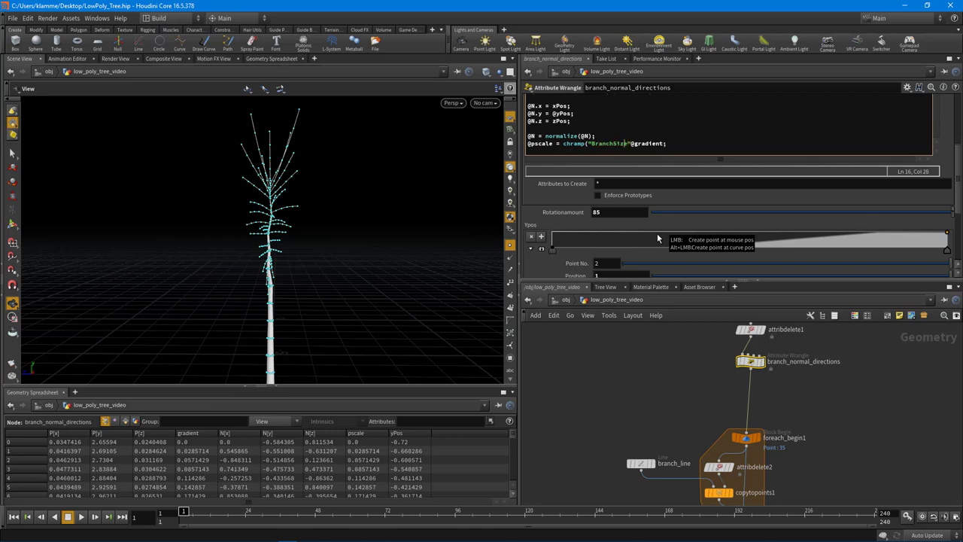
{"action": "type", "text": "Gloabl"}
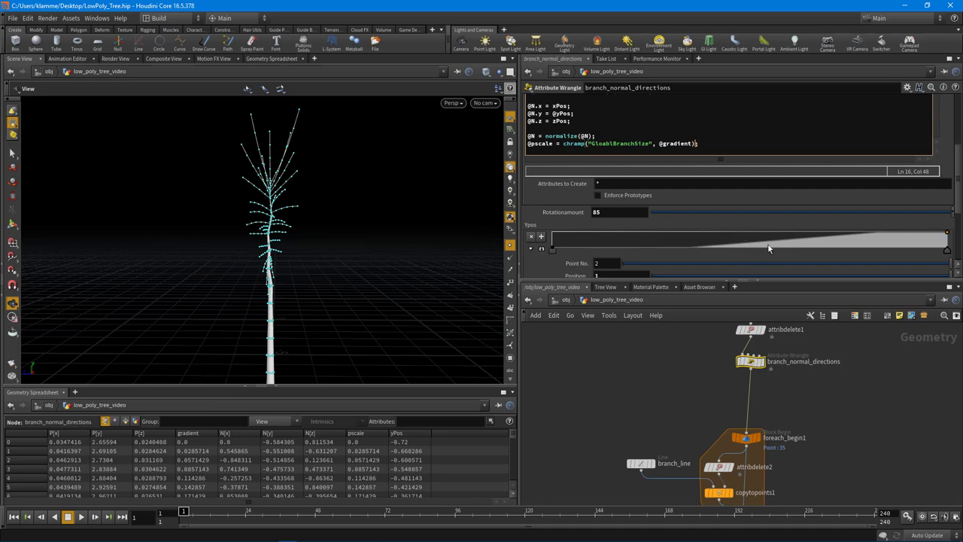
Create the spare ramp parameter for the new chramp call in branch_normal_directions.
{"action": "left_click", "coordinate": [950, 148]}
{"action": "scroll", "coordinate": [953, 147], "scroll_direction": "up", "scroll_amount": 2}
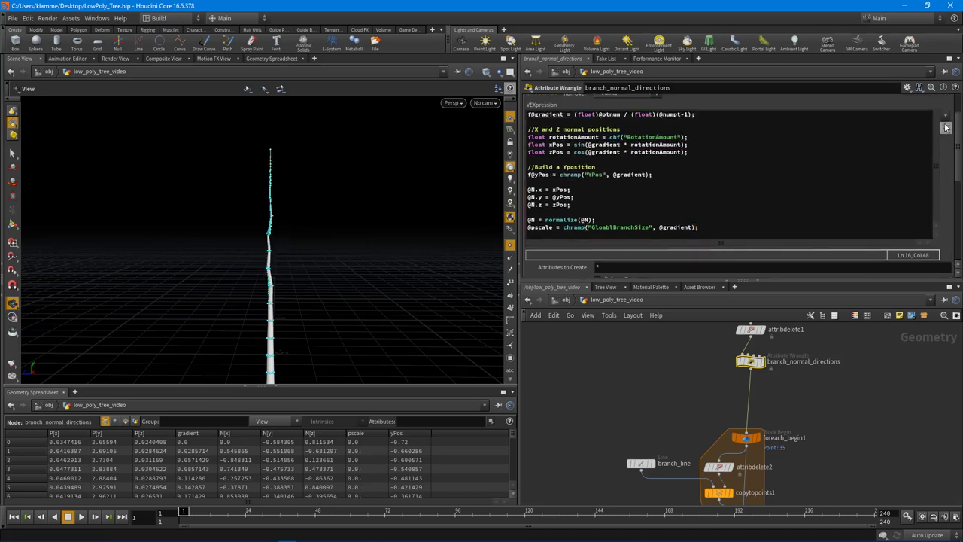
{"action": "left_click", "coordinate": [945, 115]}
Set the GloablBranchSize ramp's first point to a value of about 0.63 and its last point to about 0.37.
{"action": "scroll", "coordinate": [951, 177], "scroll_direction": "down", "scroll_amount": 5}
{"action": "scroll", "coordinate": [950, 193], "scroll_direction": "down", "scroll_amount": 3}
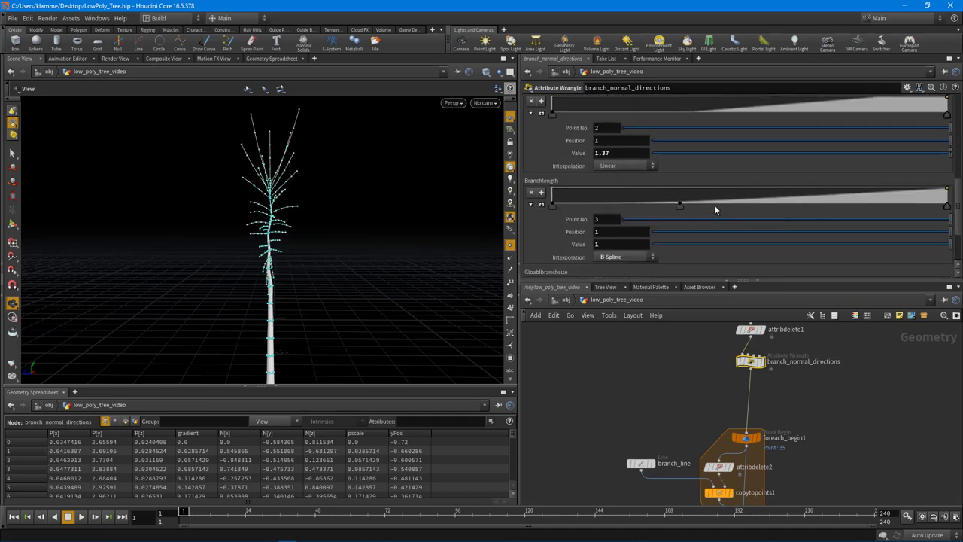
{"action": "left_click_drag", "start_coordinate": [554, 217], "coordinate": [552, 210]}
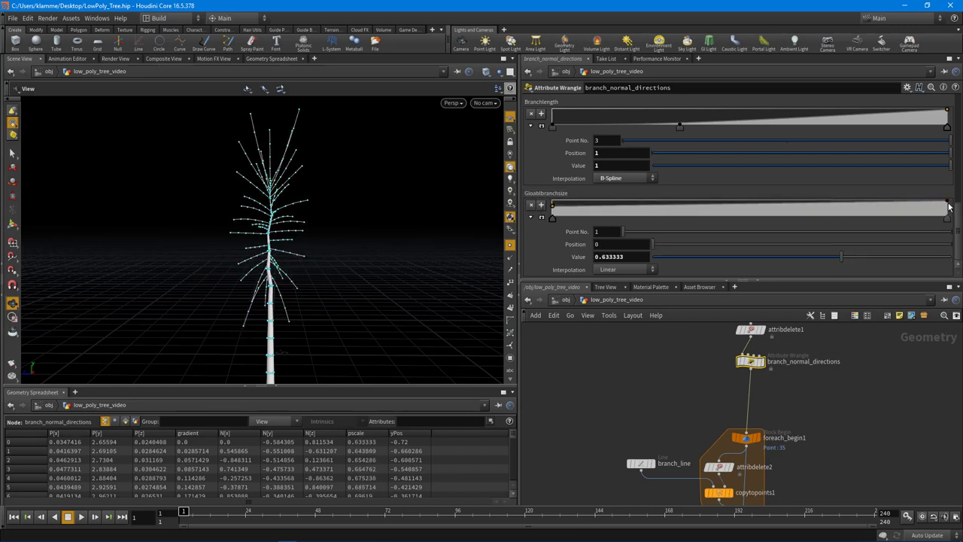
{"action": "left_click_drag", "start_coordinate": [947, 204], "coordinate": [945, 215]}
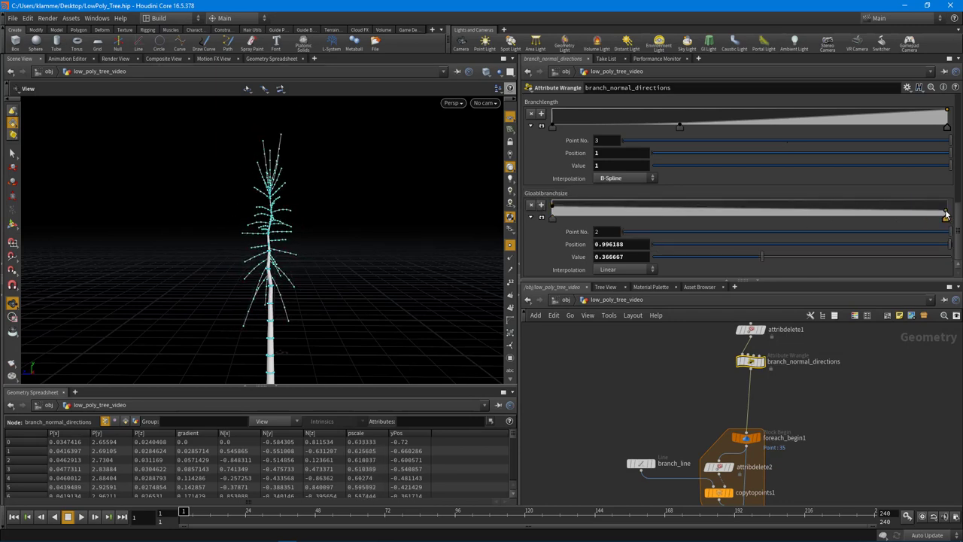
Add a middle GloablBranchSize ramp point at about position 0.49 with value 0.6, and raise the first point to about 0.77.
{"action": "left_click_drag", "start_coordinate": [745, 213], "coordinate": [747, 207]}
{"action": "left_click_drag", "start_coordinate": [553, 210], "coordinate": [553, 207]}
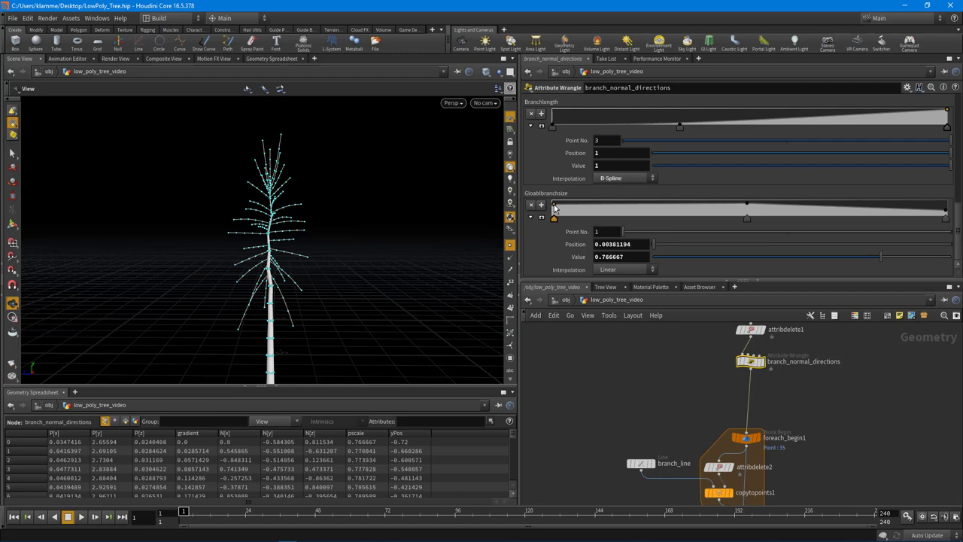
{"action": "left_click_drag", "start_coordinate": [746, 205], "coordinate": [745, 210]}
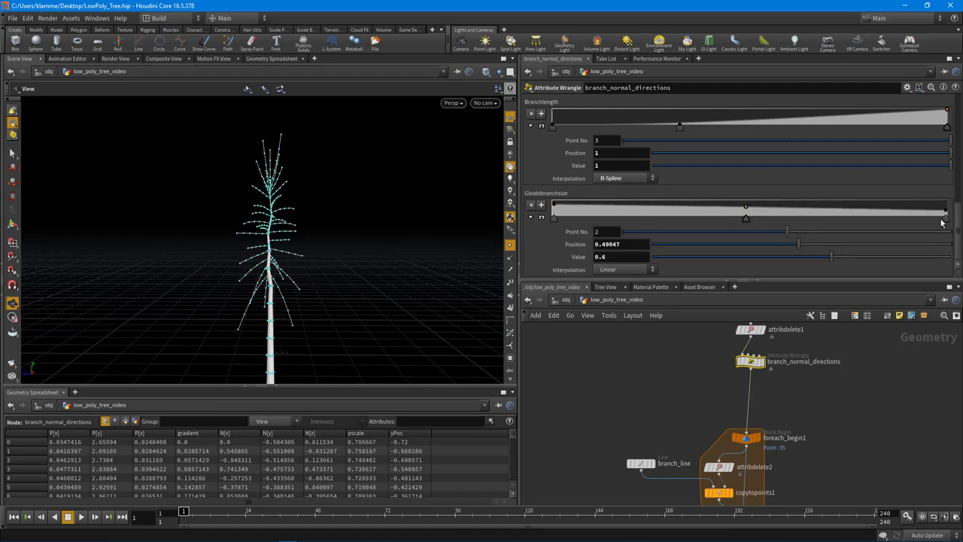
Set the interpolation of the GloablBranchSize ramp's points to B-Spline.
{"action": "left_click", "coordinate": [554, 220]}
{"action": "left_click", "coordinate": [639, 273]}
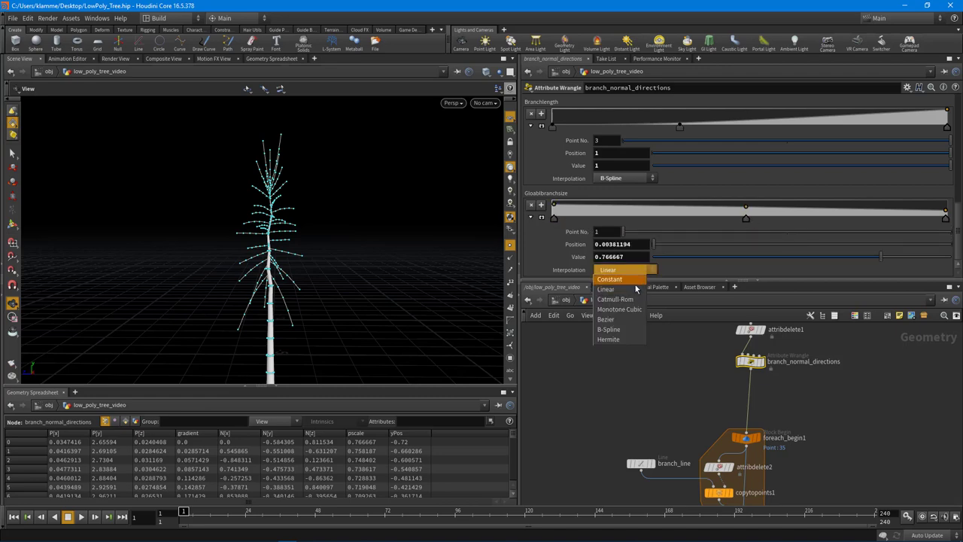
{"action": "left_click", "coordinate": [617, 329]}
{"action": "mouse_move", "coordinate": [341, 273]}
{"action": "left_mouse_down", "text": "alt"}
{"action": "mouse_move", "coordinate": [232, 274]}
{"action": "mouse_move", "coordinate": [331, 275]}
{"action": "left_mouse_up", "text": "alt"}
Set the branch_line node's length to 1.16 and inspect the tree's branches from several angles.
{"action": "middle_click_drag", "start_coordinate": [638, 429], "coordinate": [636, 404]}
{"action": "scroll", "coordinate": [635, 407], "scroll_direction": "up", "scroll_amount": 3}
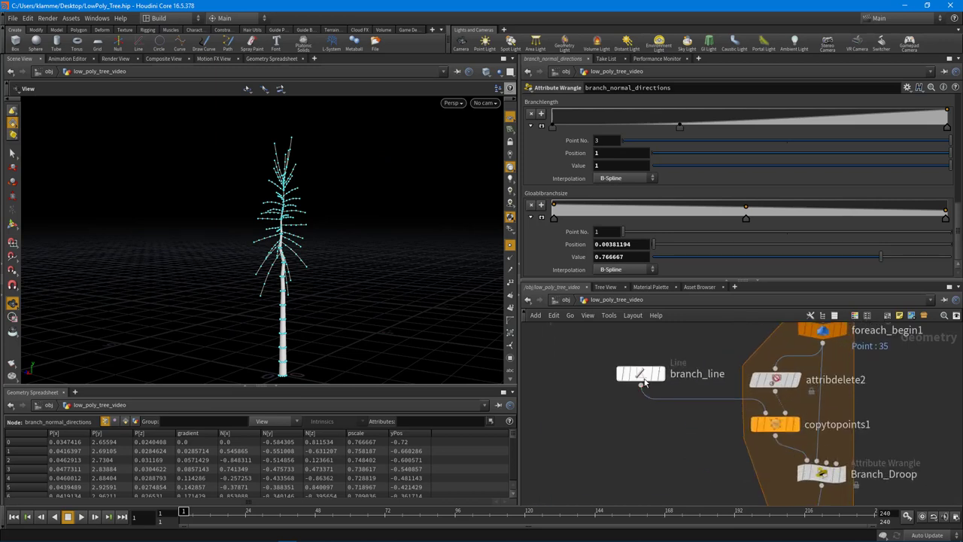
{"action": "left_click", "coordinate": [640, 373]}
{"action": "mouse_move", "coordinate": [677, 140]}
{"action": "left_mouse_down"}
{"action": "mouse_move", "coordinate": [696, 140]}
{"action": "mouse_move", "coordinate": [685, 142]}
{"action": "left_mouse_up"}
{"action": "scroll", "coordinate": [356, 251], "scroll_direction": "down", "scroll_amount": 2}
{"action": "left_click_drag", "start_coordinate": [317, 256], "coordinate": [307, 277], "text": "alt"}
{"action": "left_click_drag", "start_coordinate": [185, 278], "coordinate": [258, 149], "text": "alt"}
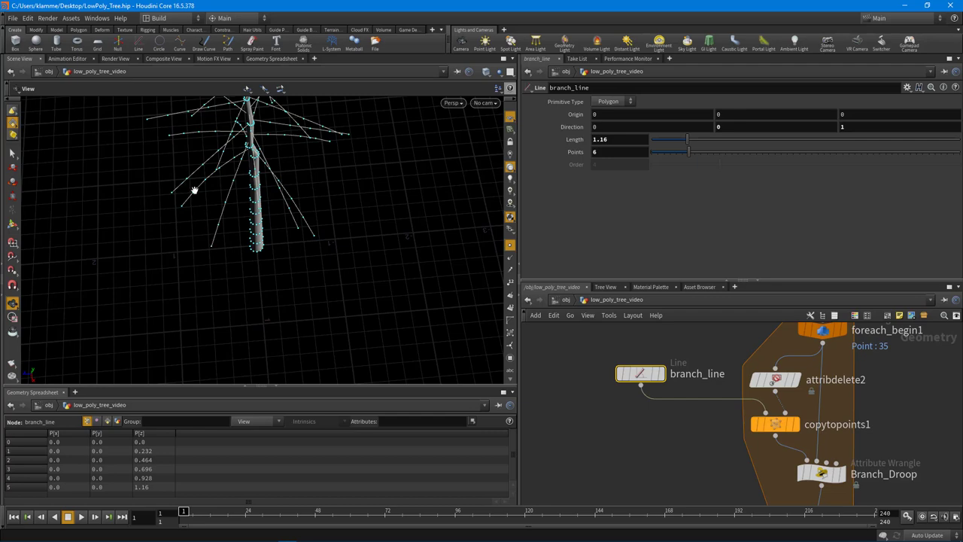
{"action": "left_click_drag", "start_coordinate": [215, 308], "coordinate": [310, 278], "text": "alt"}
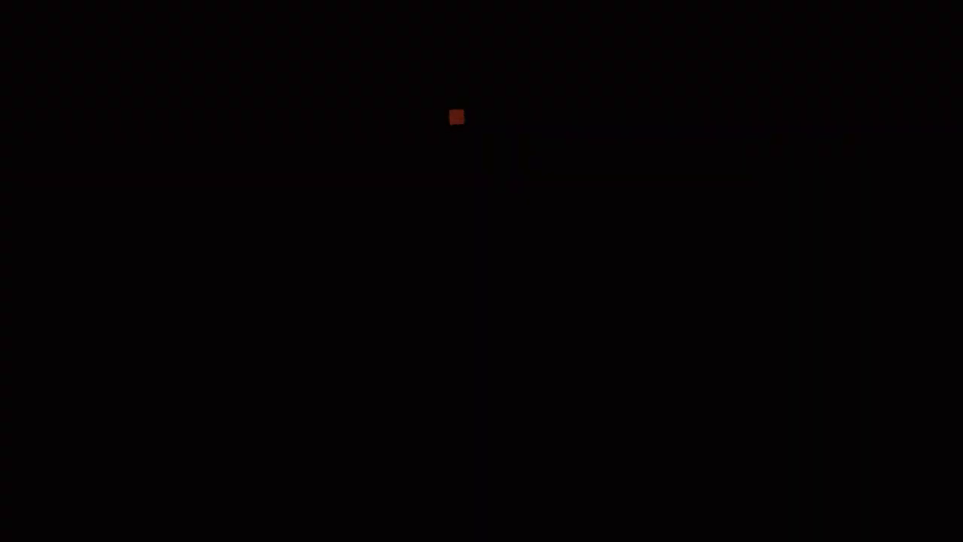